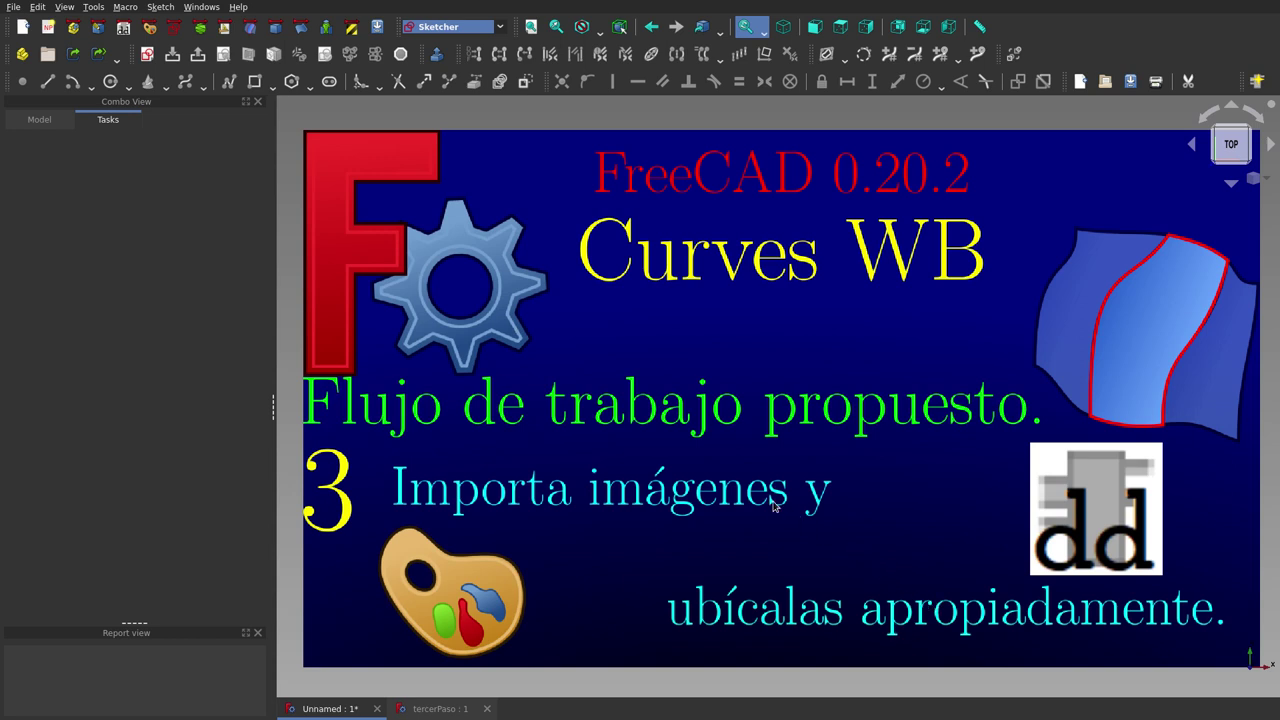
Leave the title slide and orbit the tercerPaso car planes toward a side-on view.
{"action": "left_click", "coordinate": [443, 711]}
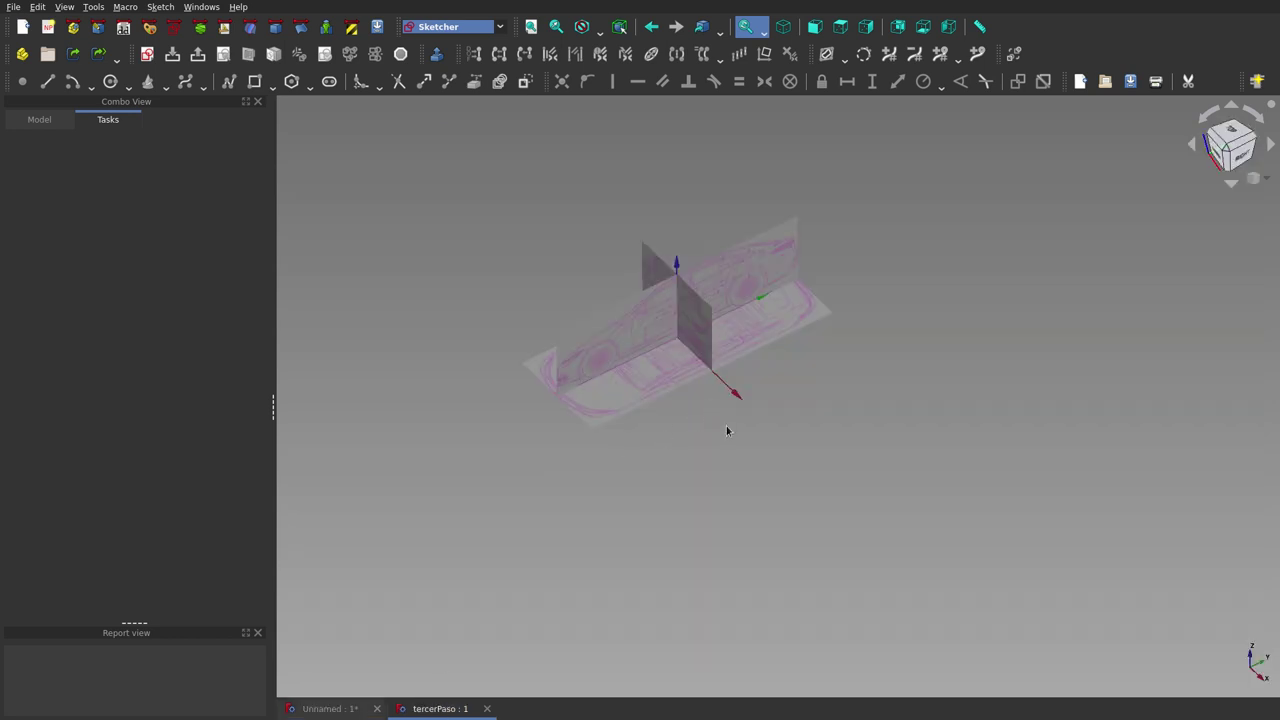
{"action": "mouse_move", "coordinate": [729, 430]}
{"action": "middle_mouse_down"}
{"action": "mouse_move", "coordinate": [571, 434]}
{"action": "mouse_move", "coordinate": [583, 394]}
{"action": "mouse_move", "coordinate": [689, 417]}
{"action": "mouse_move", "coordinate": [697, 397]}
{"action": "middle_mouse_up"}
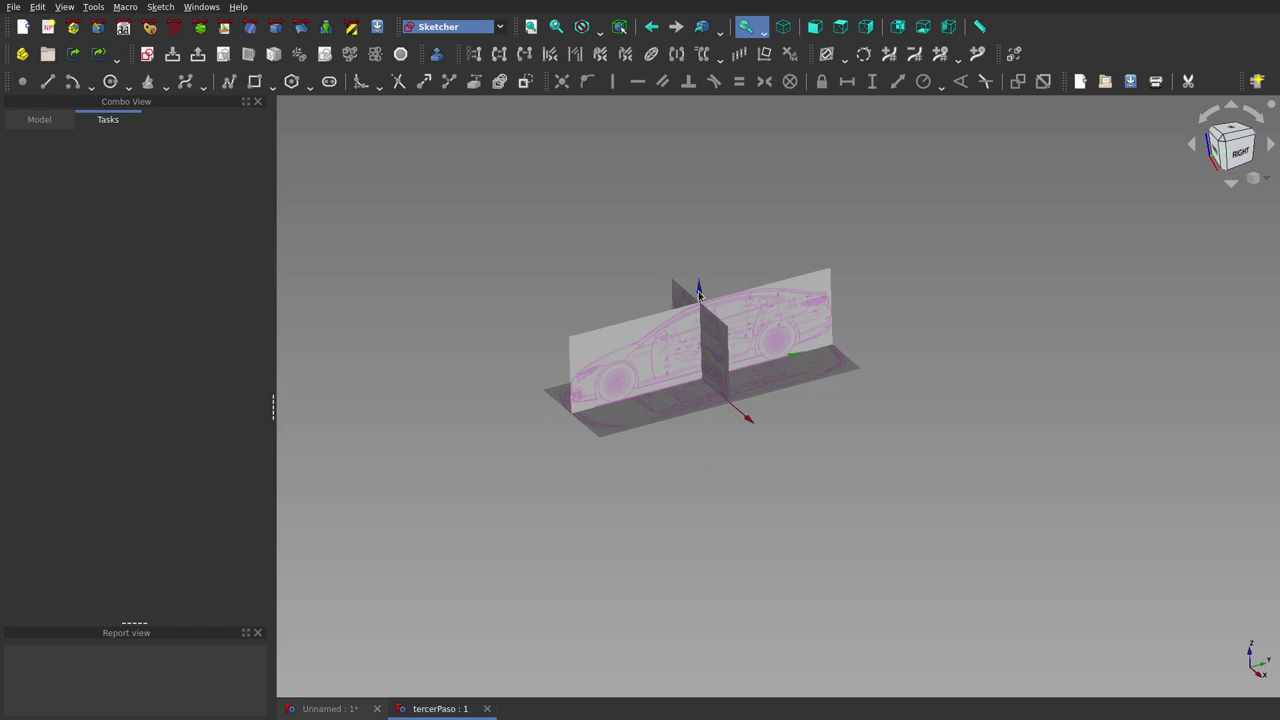
{"action": "scroll", "coordinate": [704, 376], "scroll_direction": "up", "scroll_amount": 3}
{"action": "scroll", "coordinate": [704, 376], "scroll_direction": "up", "scroll_amount": 5}
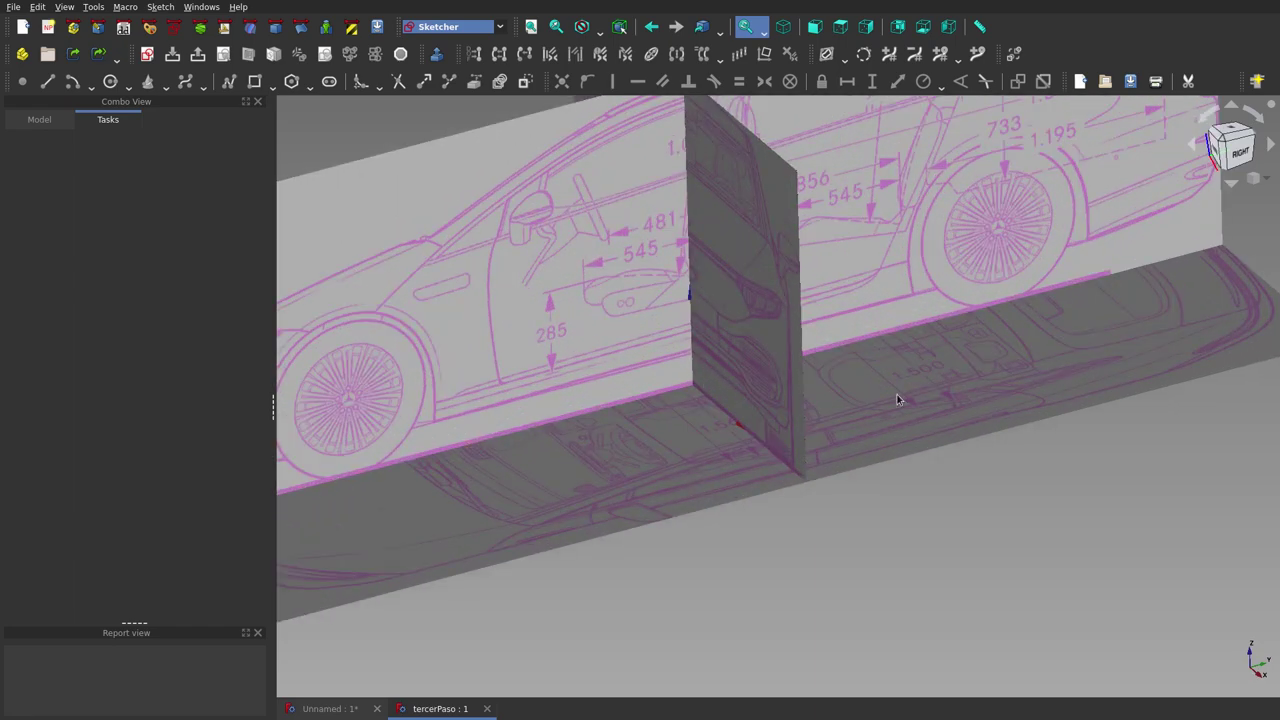
{"action": "mouse_move", "coordinate": [888, 402]}
{"action": "middle_mouse_down"}
{"action": "mouse_move", "coordinate": [797, 403]}
{"action": "mouse_move", "coordinate": [743, 371]}
{"action": "mouse_move", "coordinate": [737, 323]}
{"action": "mouse_move", "coordinate": [801, 355]}
{"action": "mouse_move", "coordinate": [829, 397]}
{"action": "mouse_move", "coordinate": [1020, 360]}
{"action": "mouse_move", "coordinate": [987, 364]}
{"action": "mouse_move", "coordinate": [910, 300]}
{"action": "mouse_move", "coordinate": [860, 180]}
{"action": "middle_mouse_up"}
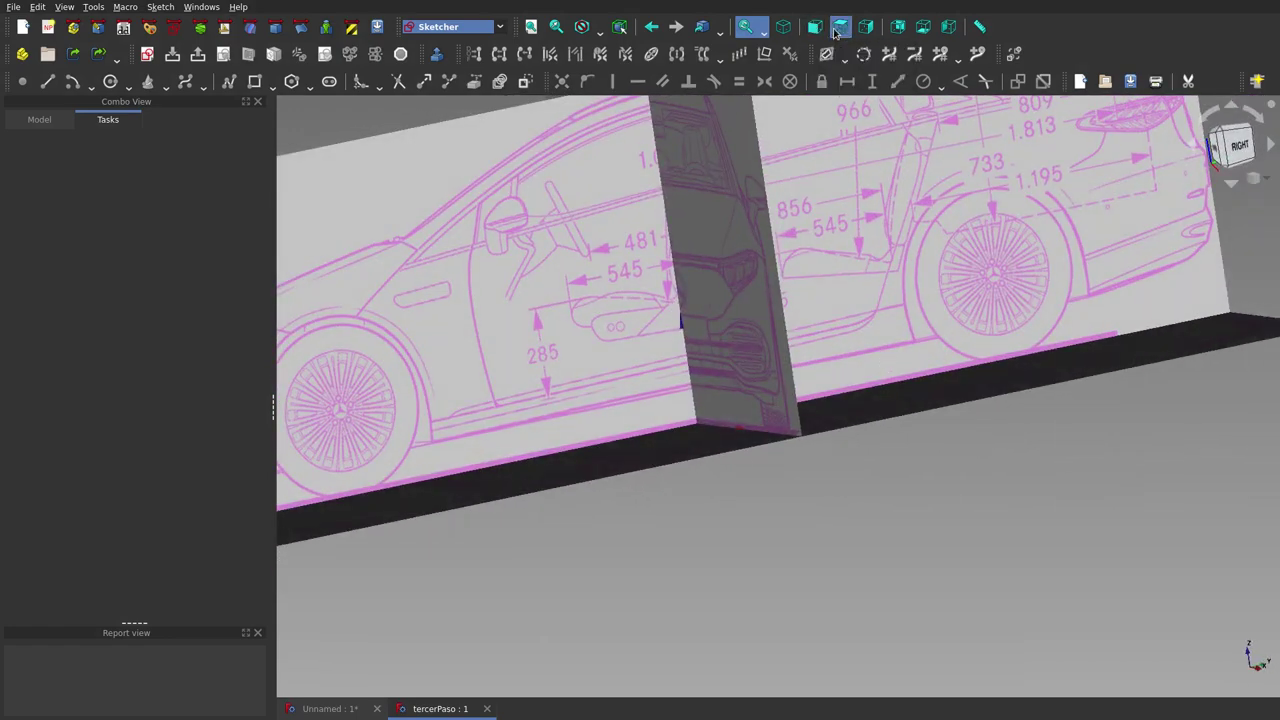
View the car blueprints from Top, Front, Right and Rear in turn.
{"action": "left_click", "coordinate": [838, 27]}
{"action": "left_click", "coordinate": [838, 30]}
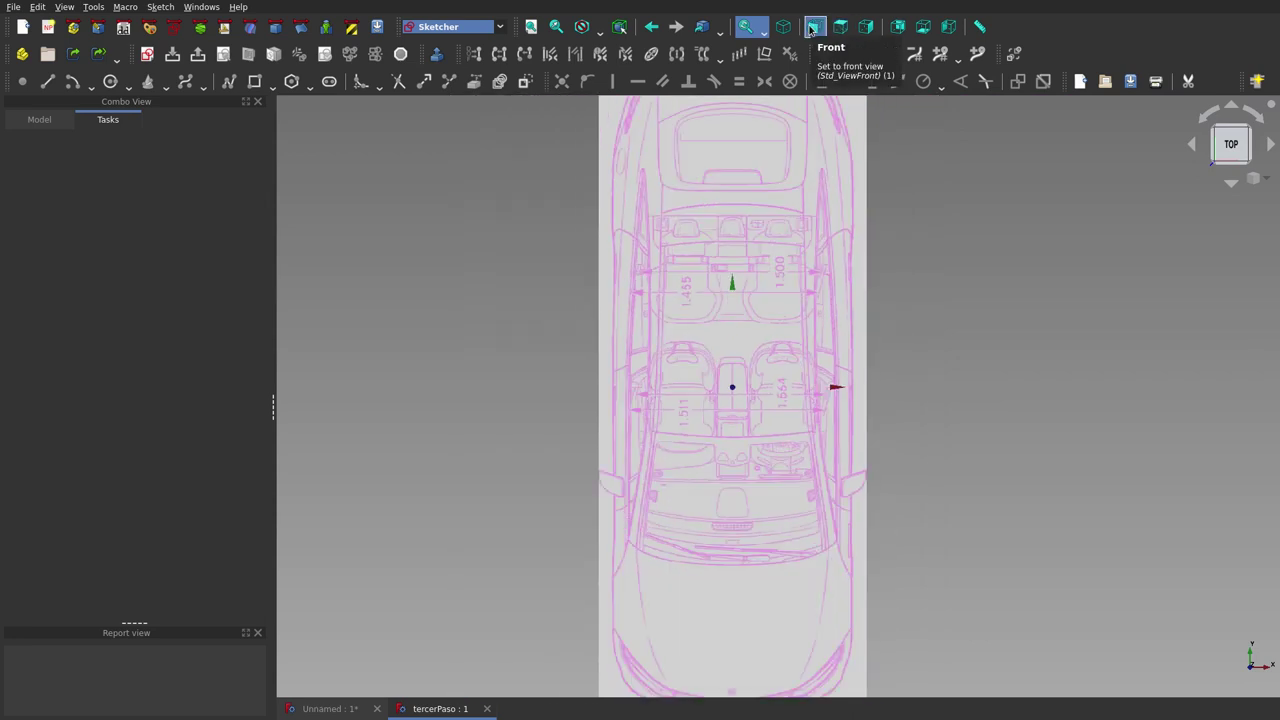
{"action": "left_click", "coordinate": [813, 28]}
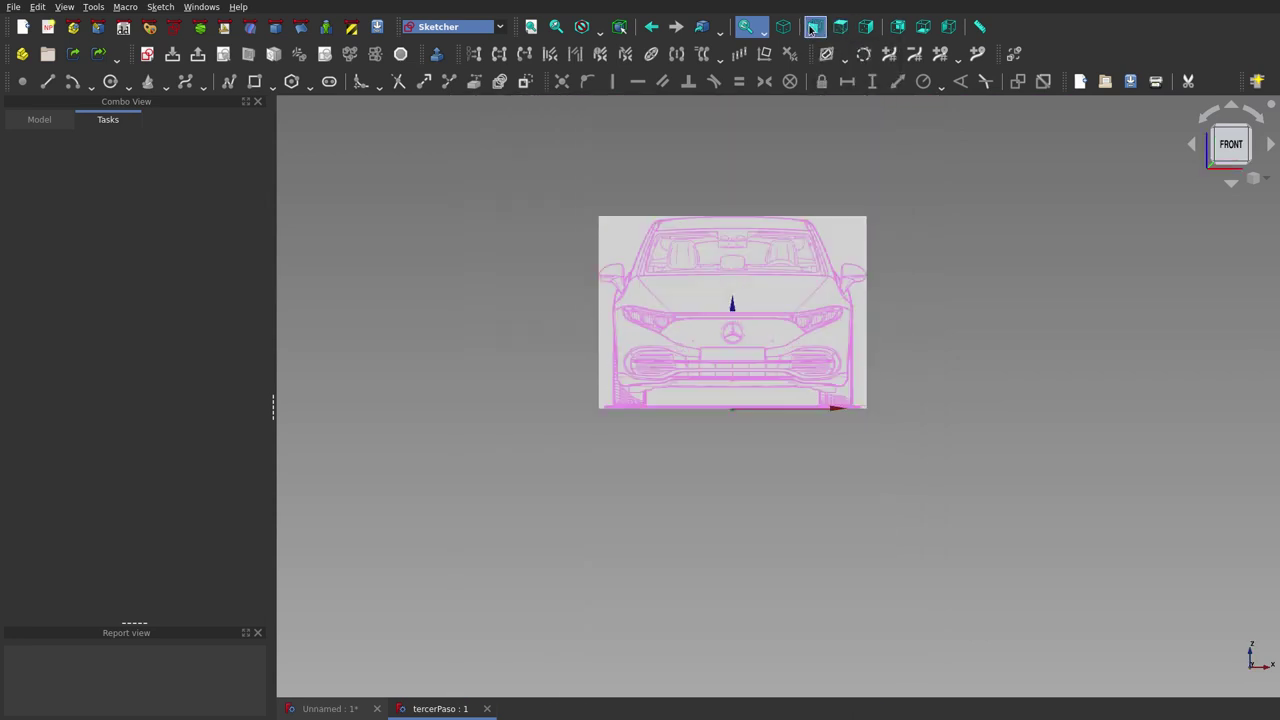
{"action": "left_click", "coordinate": [868, 28]}
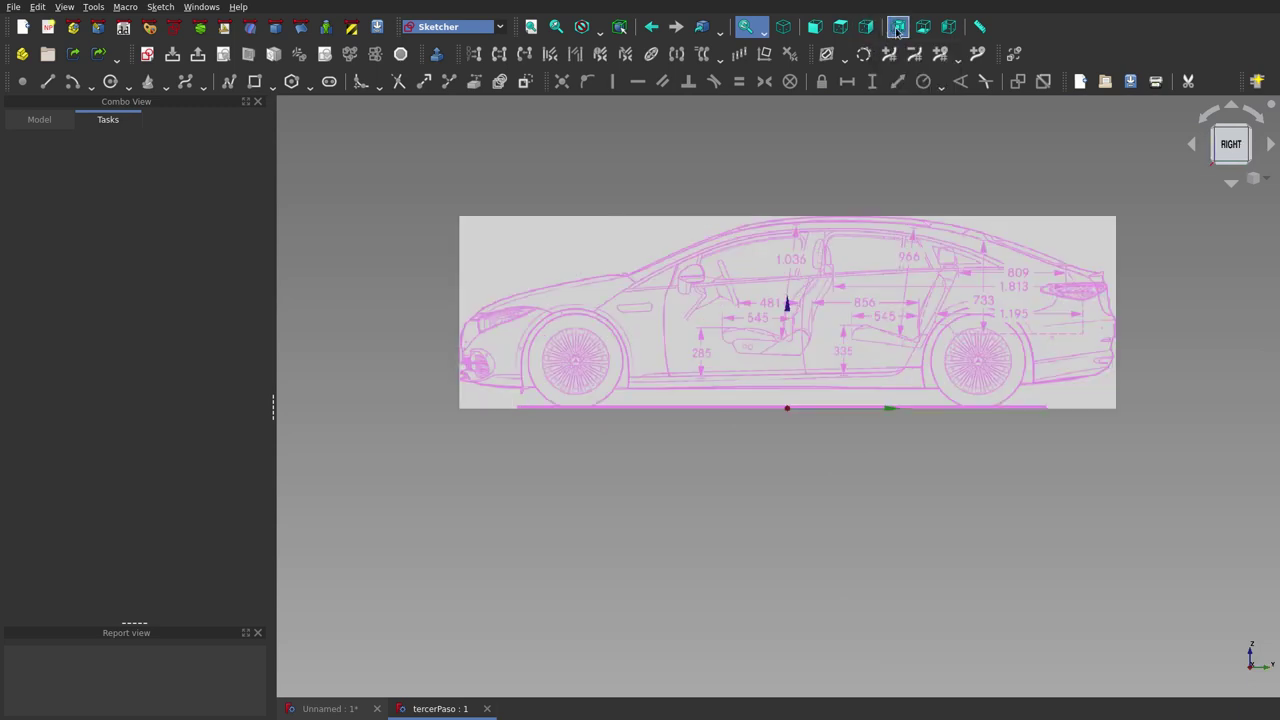
{"action": "left_click", "coordinate": [897, 28]}
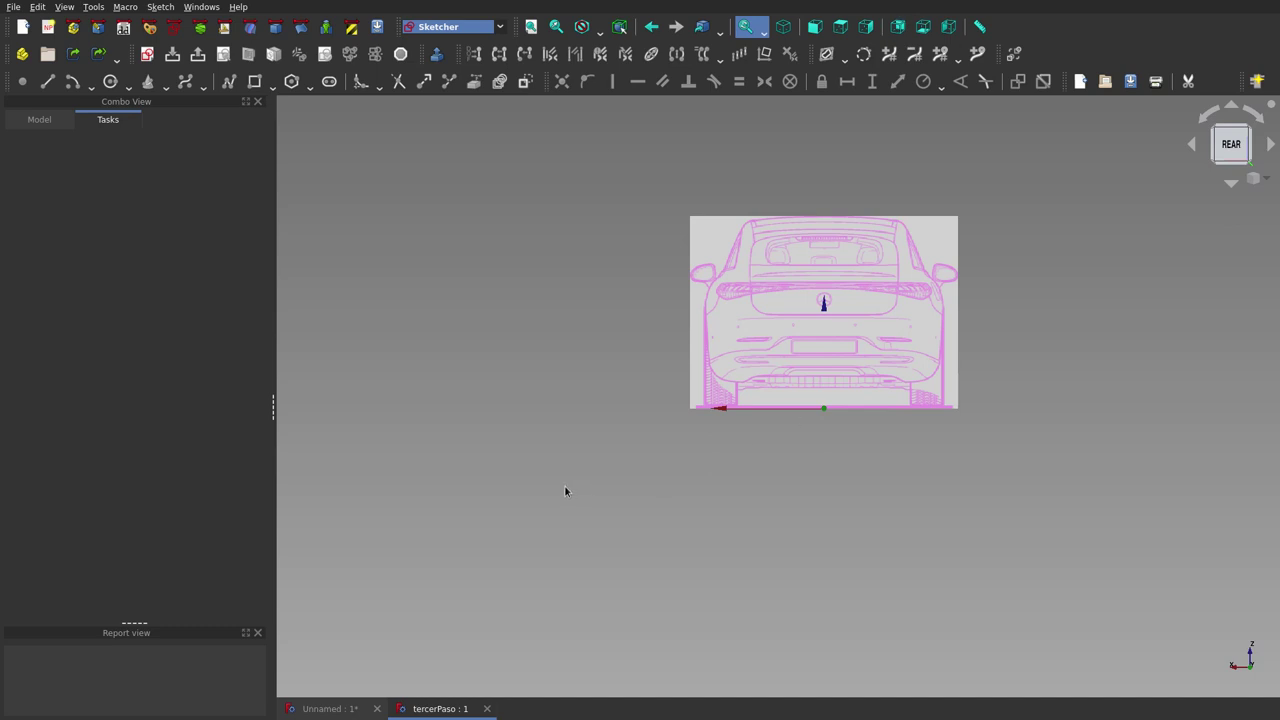
Orbit back to an oblique view of all the planes and zoom in.
{"action": "mouse_move", "coordinate": [565, 491]}
{"action": "middle_mouse_down"}
{"action": "mouse_move", "coordinate": [634, 537]}
{"action": "mouse_move", "coordinate": [806, 517]}
{"action": "mouse_move", "coordinate": [849, 491]}
{"action": "mouse_move", "coordinate": [566, 344]}
{"action": "mouse_move", "coordinate": [689, 366]}
{"action": "mouse_move", "coordinate": [733, 333]}
{"action": "middle_mouse_up"}
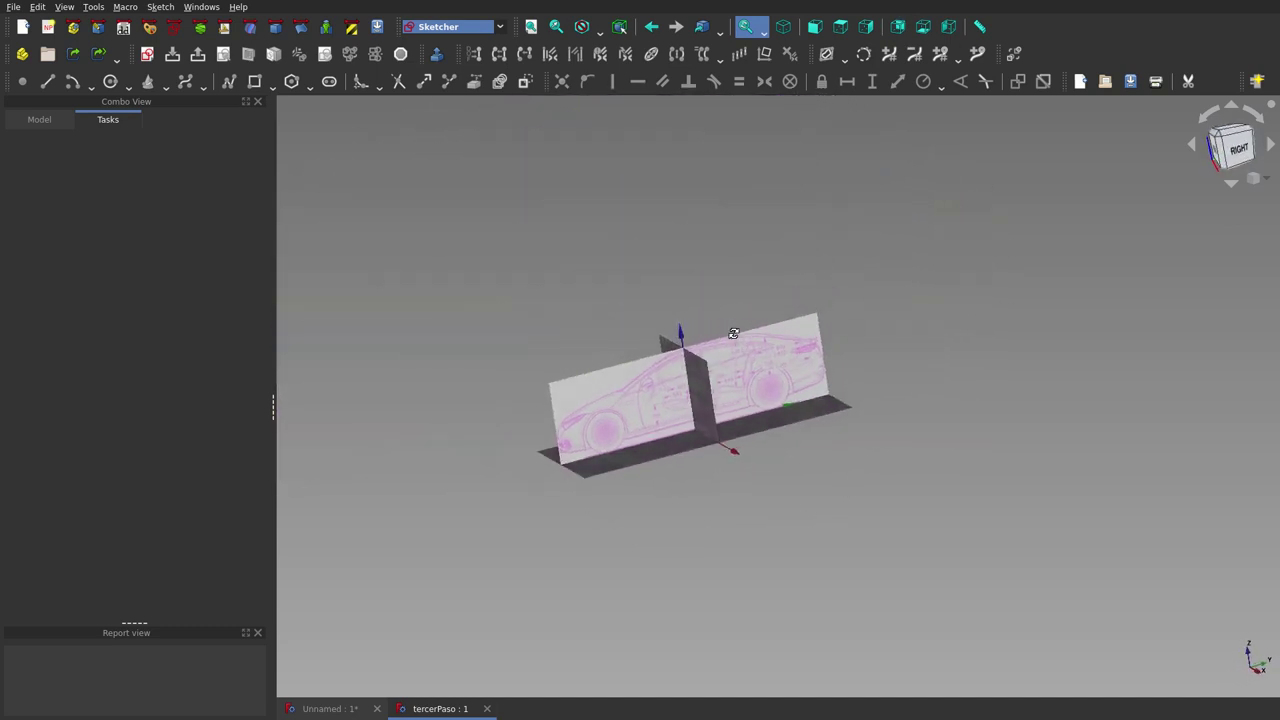
{"action": "scroll", "coordinate": [600, 445], "scroll_direction": "up", "scroll_amount": 1}
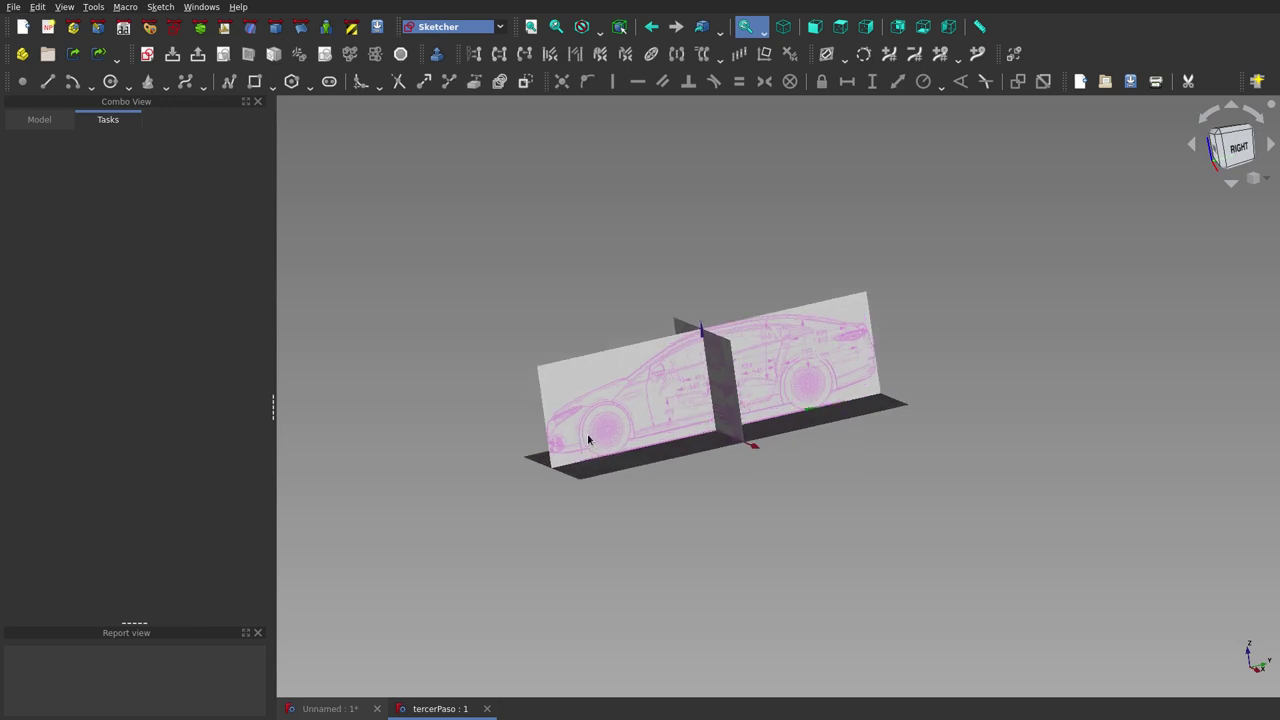
{"action": "scroll", "coordinate": [588, 440], "scroll_direction": "up", "scroll_amount": 1}
{"action": "scroll", "coordinate": [586, 438], "scroll_direction": "up", "scroll_amount": 1}
{"action": "scroll", "coordinate": [584, 438], "scroll_direction": "up", "scroll_amount": 1}
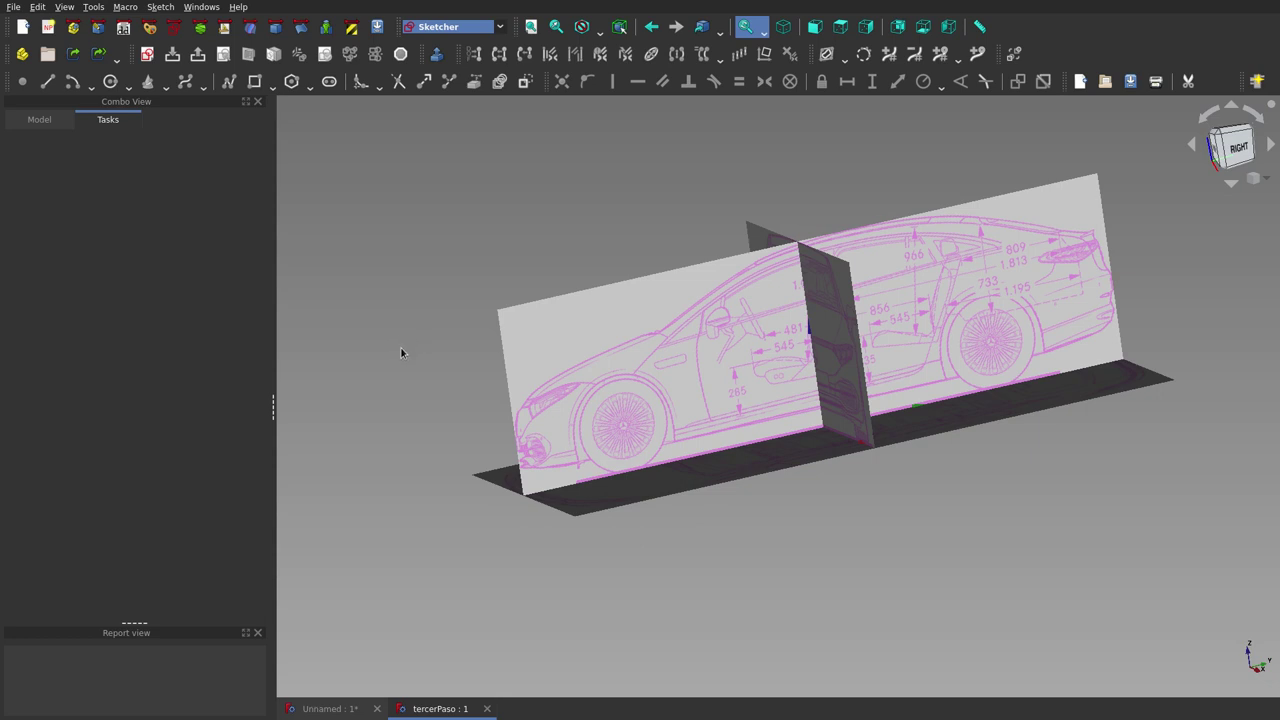
{"action": "left_click", "coordinate": [40, 122]}
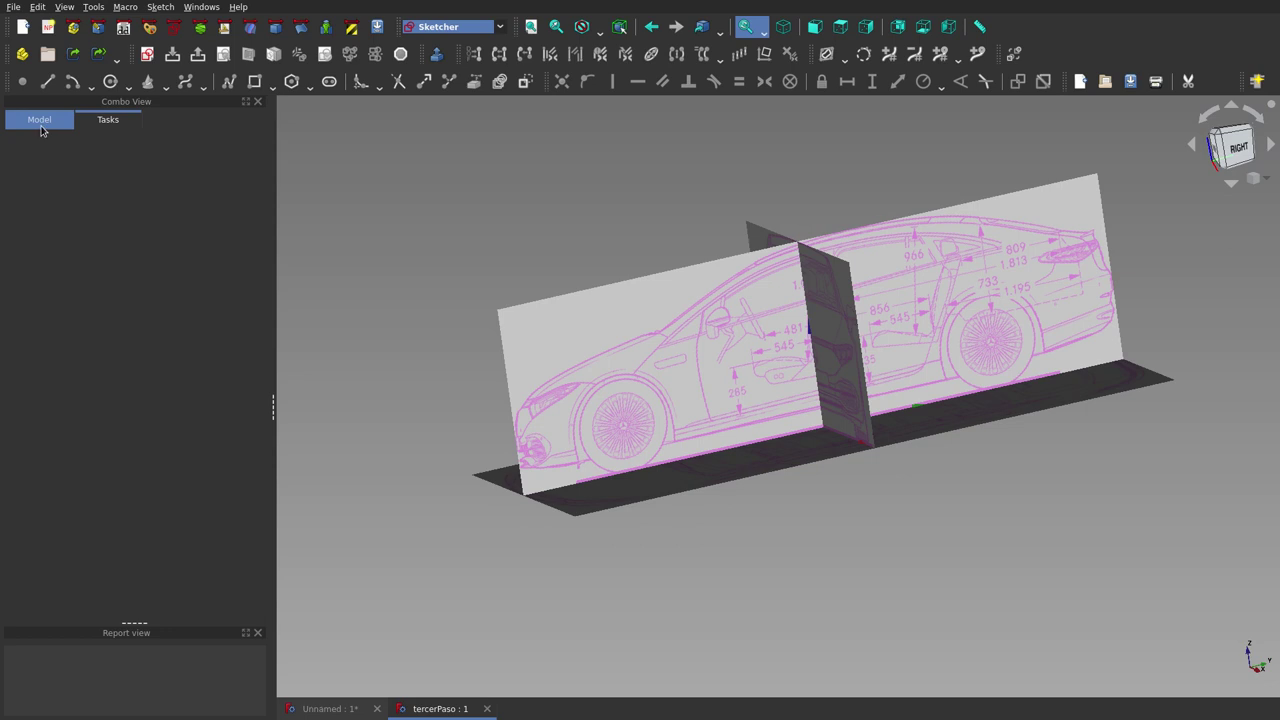
Expand imagenes in the Model tree and inspect tope's View properties, then deselect it.
{"action": "left_click", "coordinate": [41, 125]}
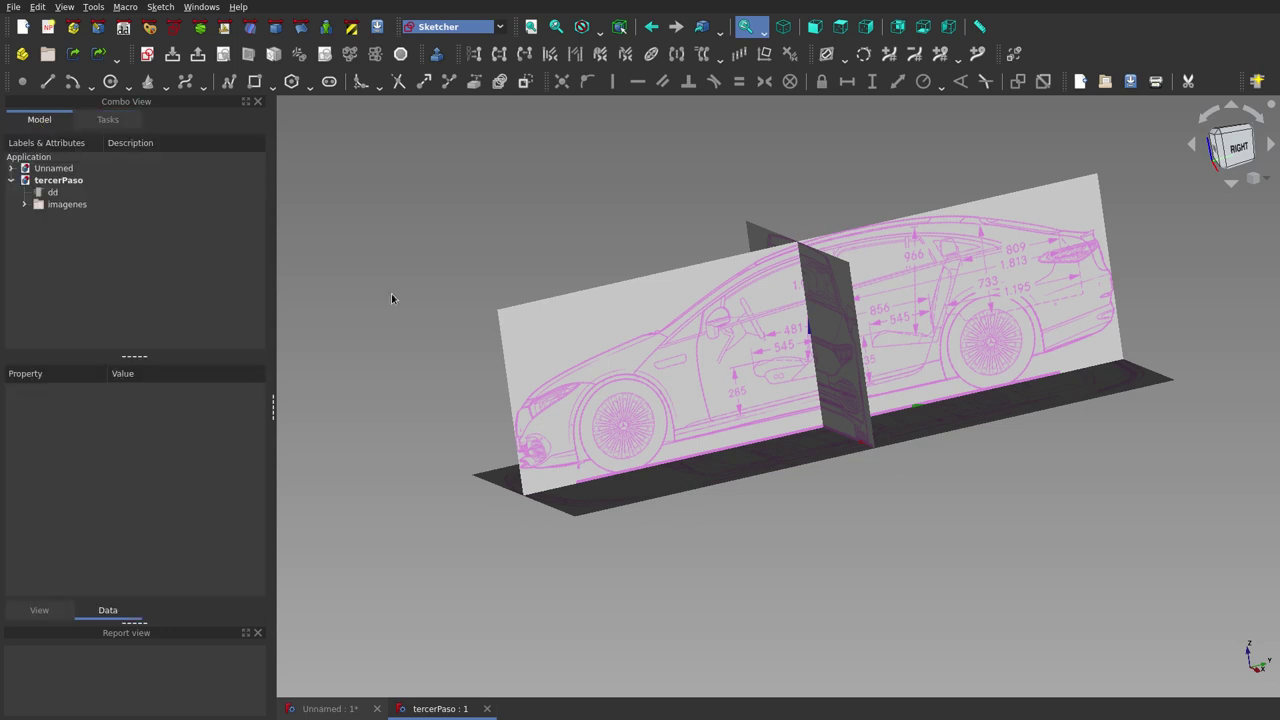
{"action": "left_click", "coordinate": [26, 206]}
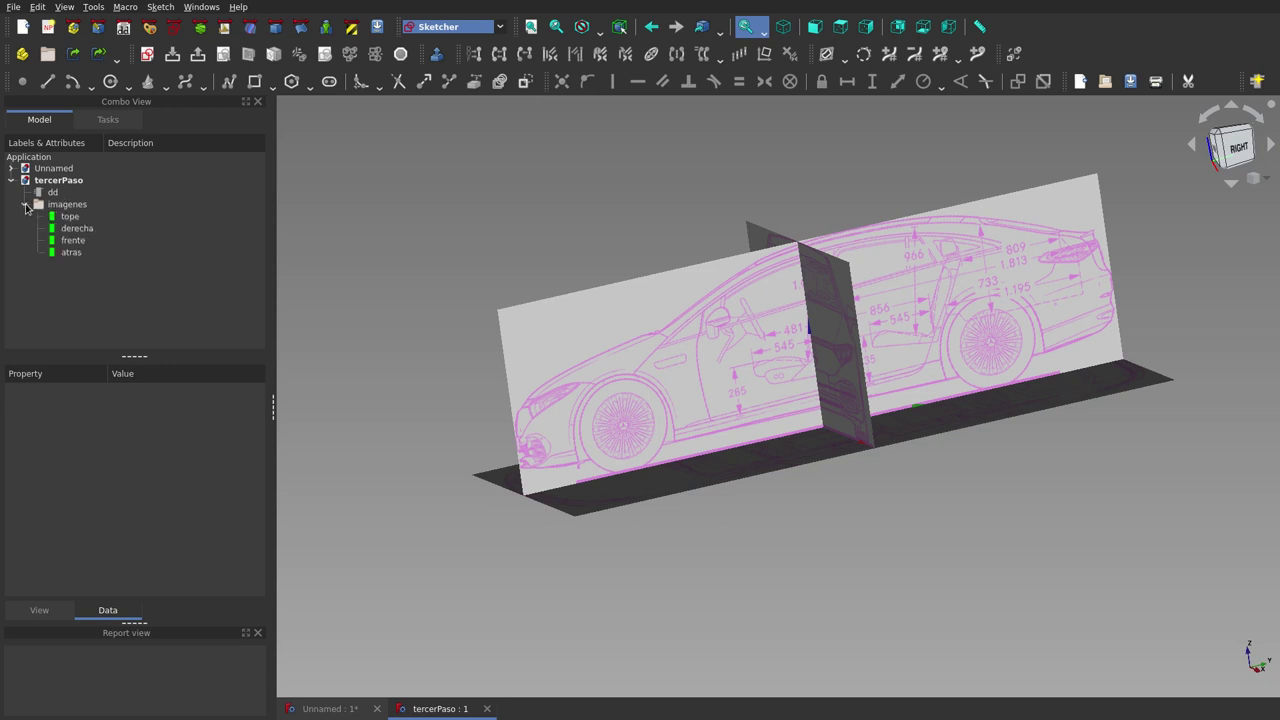
{"action": "left_click", "coordinate": [73, 219]}
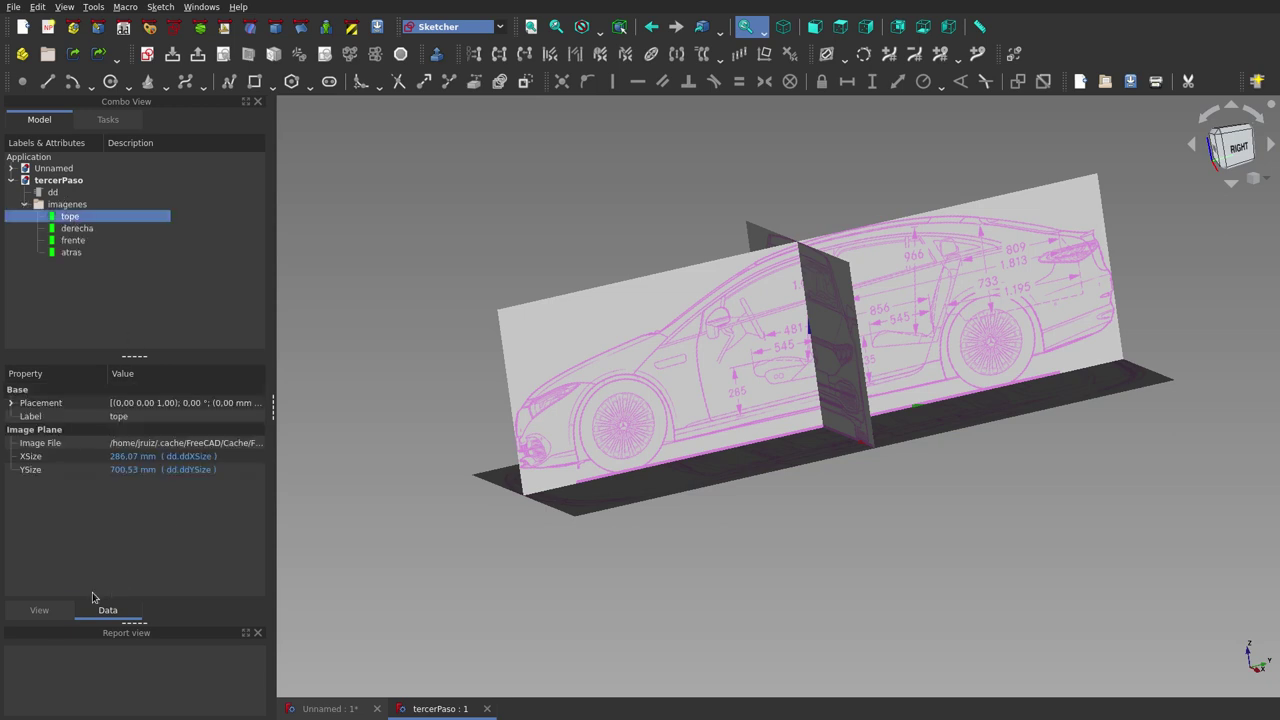
{"action": "left_click", "coordinate": [63, 608]}
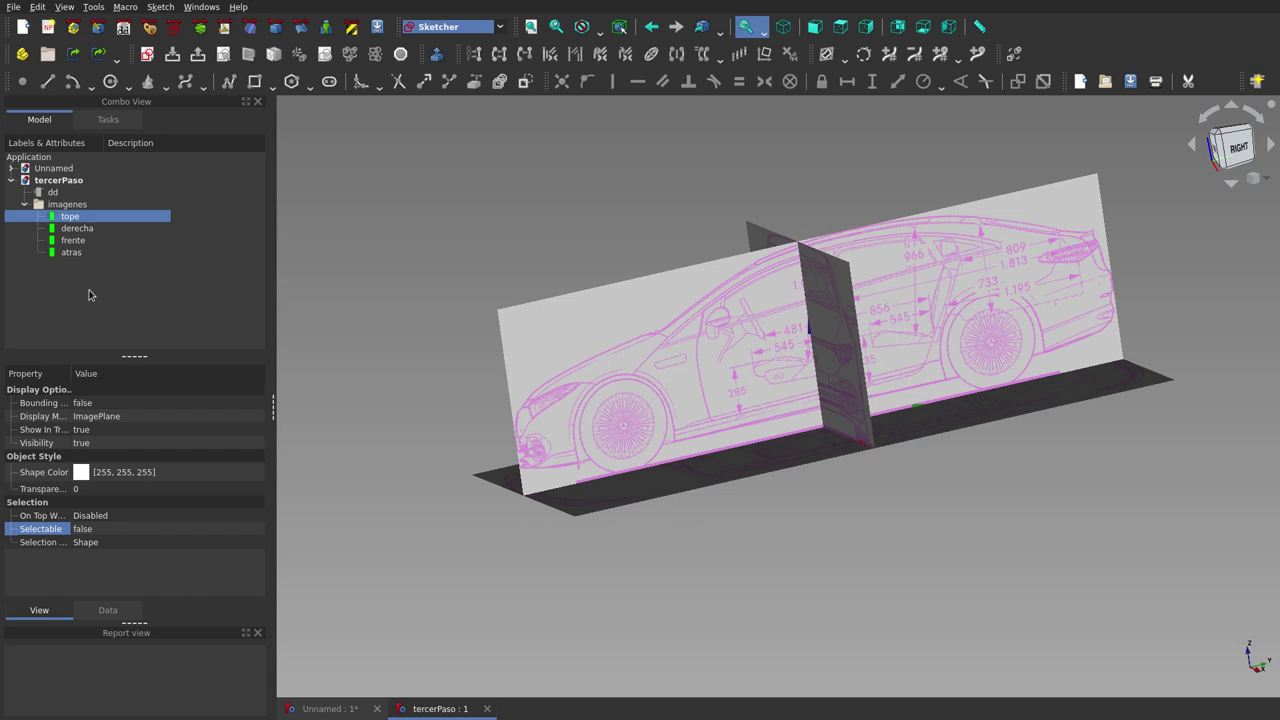
{"action": "left_click", "coordinate": [418, 262]}
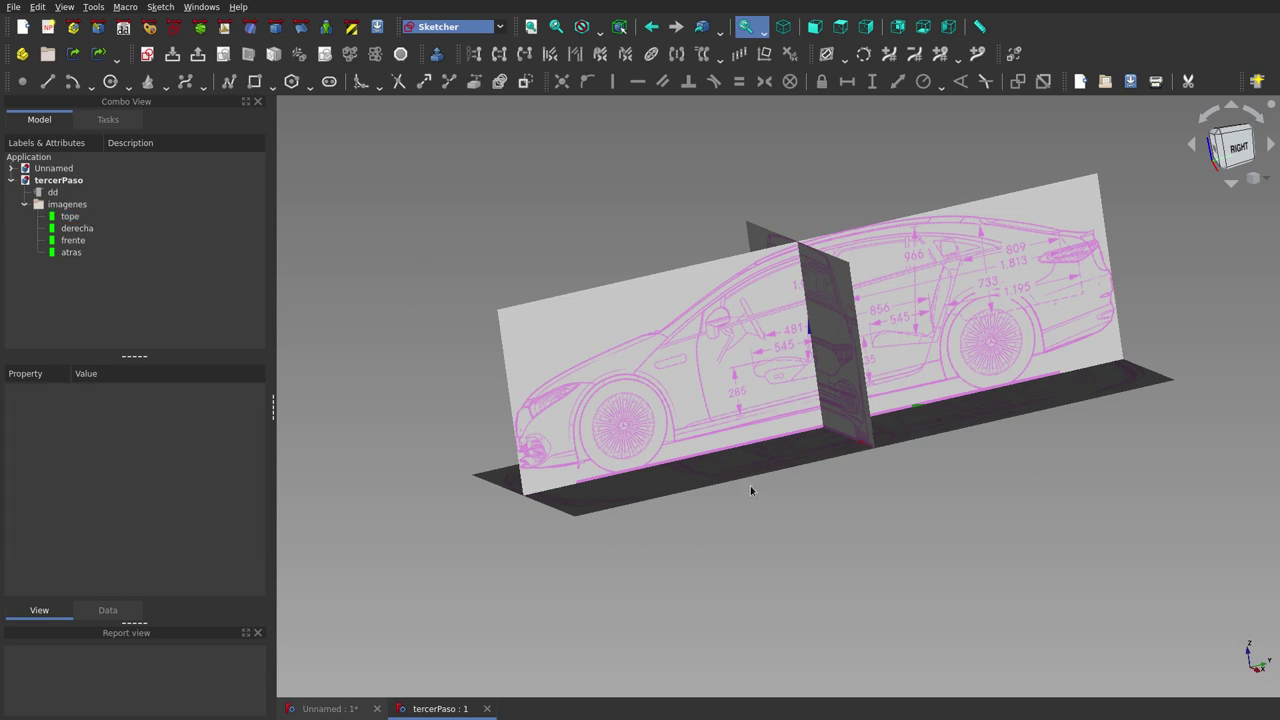
{"action": "middle_click_drag", "start_coordinate": [750, 490], "coordinate": [686, 491]}
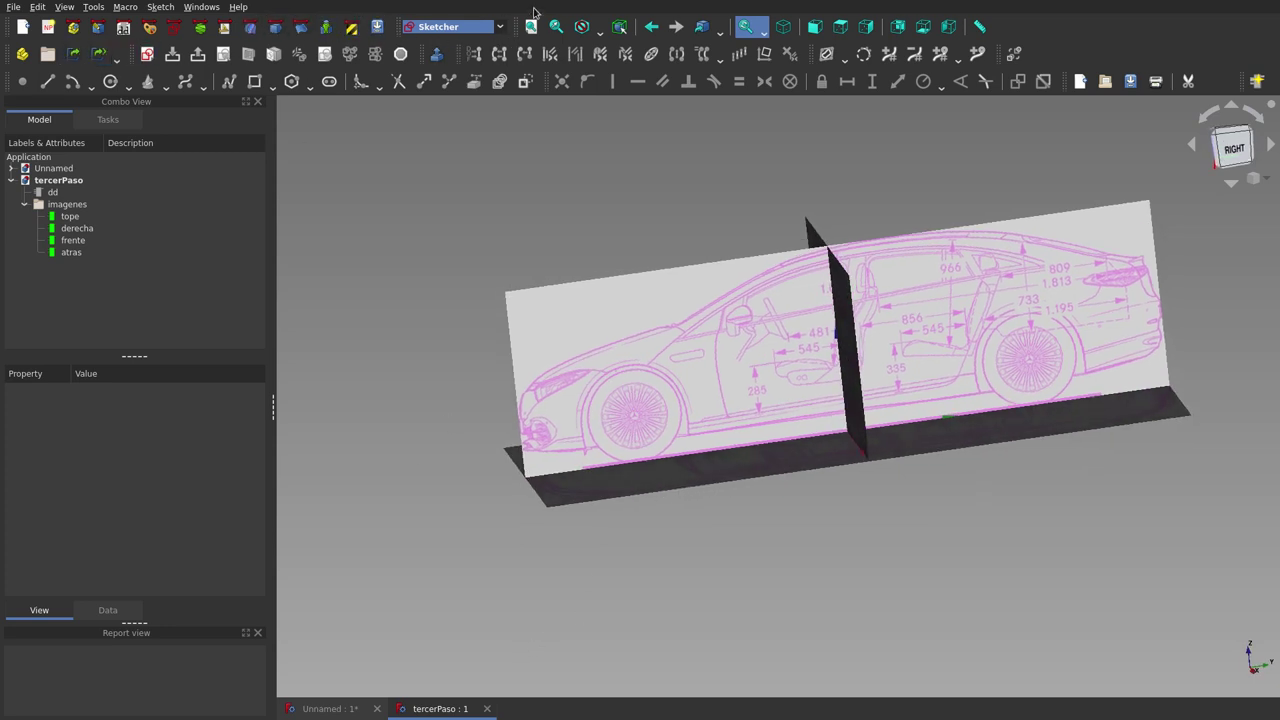
Create a new document and add a dd data object from DynamicData.
{"action": "left_click", "coordinate": [22, 26]}
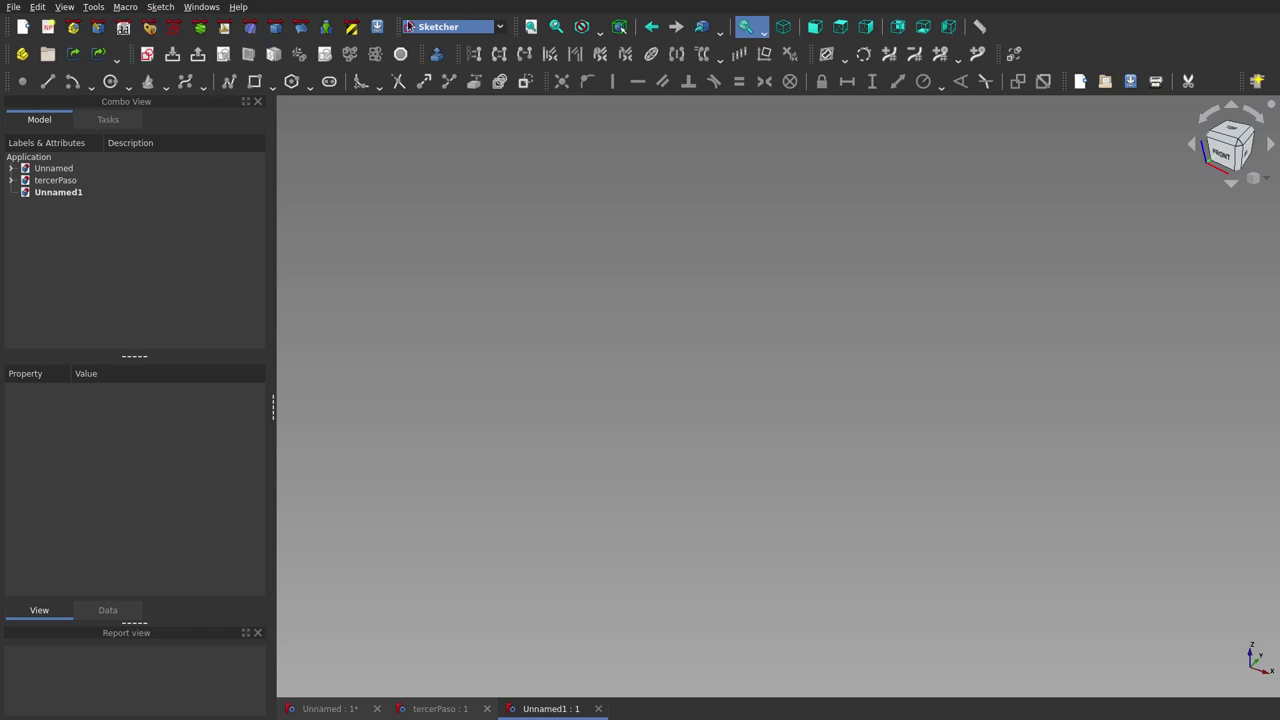
{"action": "left_click", "coordinate": [124, 28]}
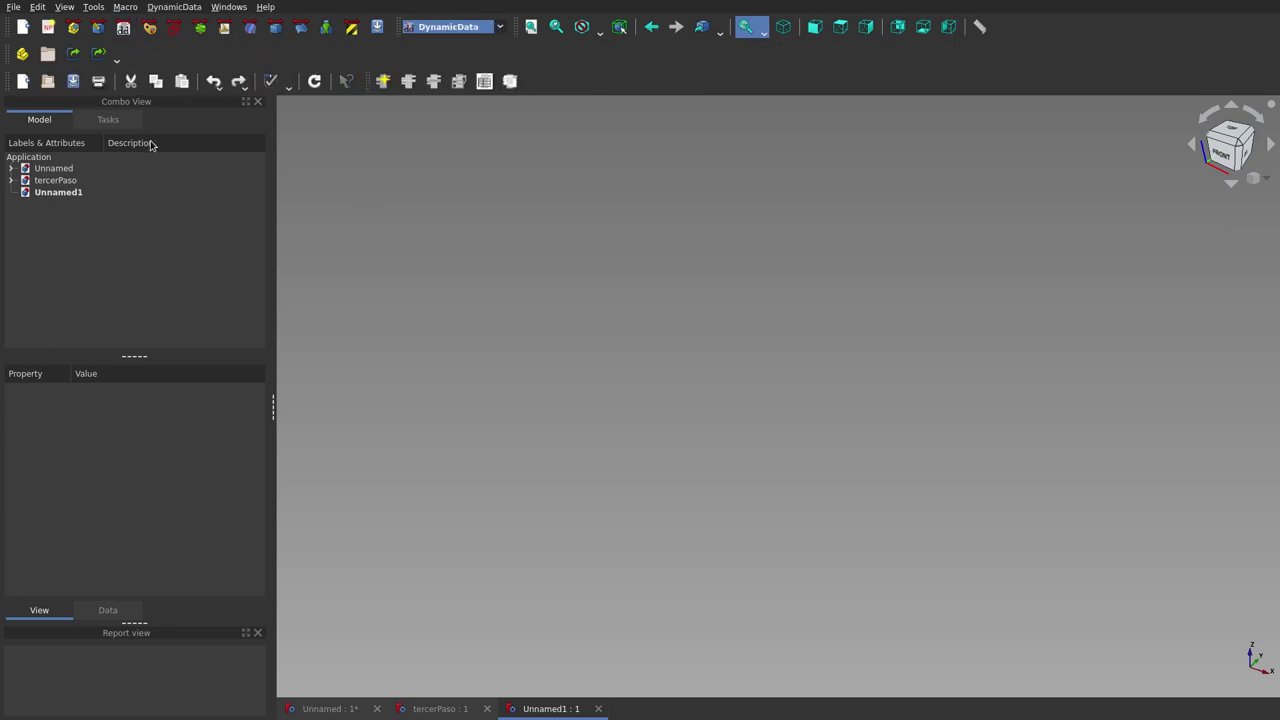
{"action": "left_click", "coordinate": [384, 86]}
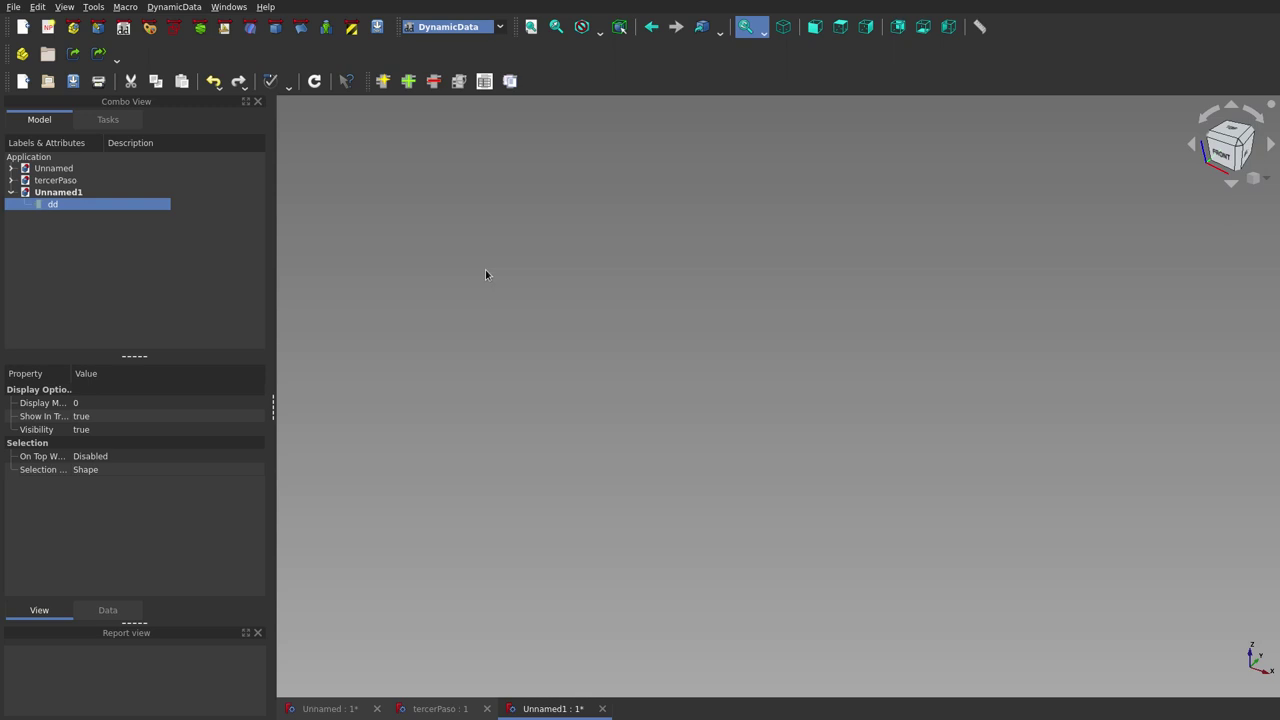
Add a group to Unnamed1 and relabel it imagenes.
{"action": "left_click", "coordinate": [58, 193]}
{"action": "left_click", "coordinate": [47, 53]}
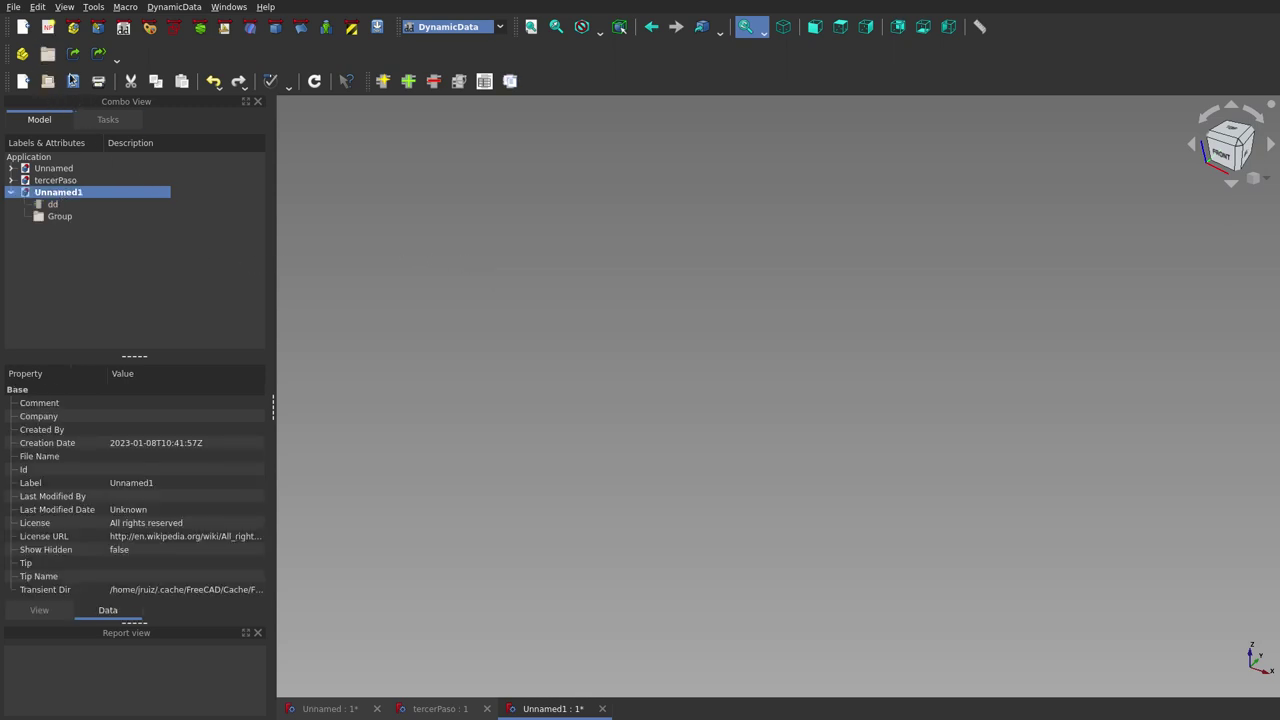
{"action": "left_click", "coordinate": [62, 217]}
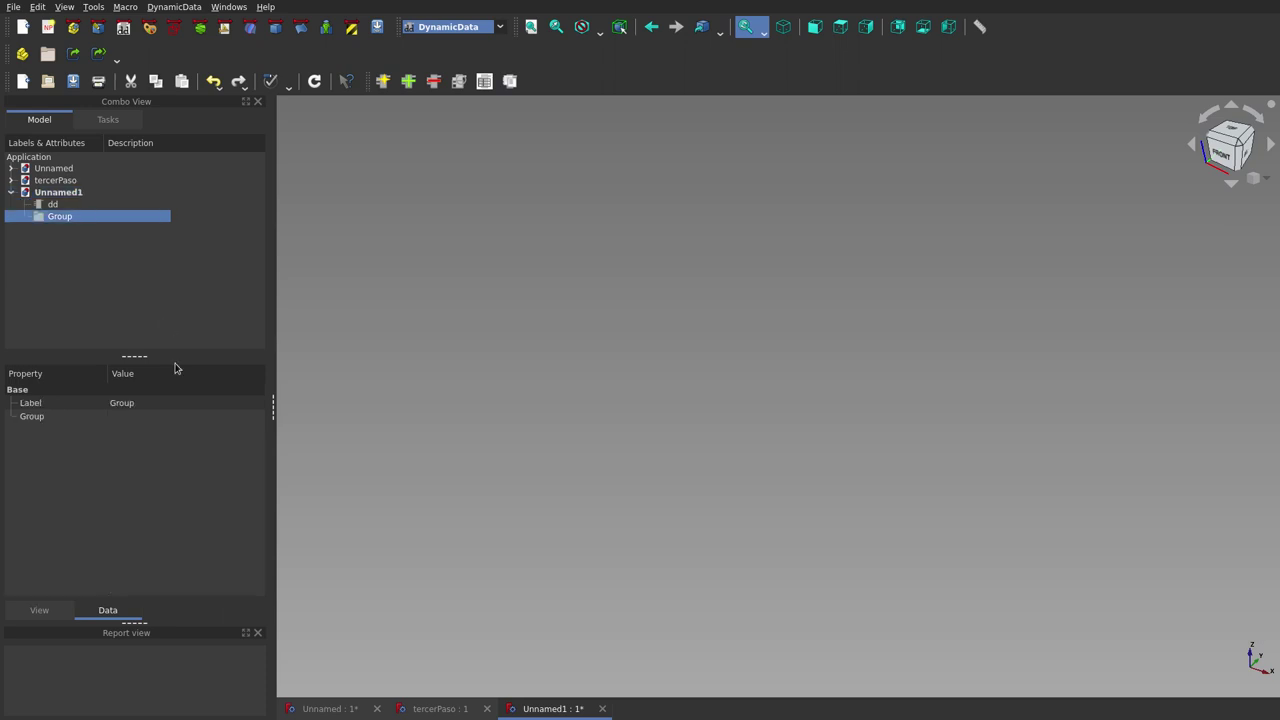
{"action": "left_click", "coordinate": [173, 404]}
{"action": "type", "text": "ima"}
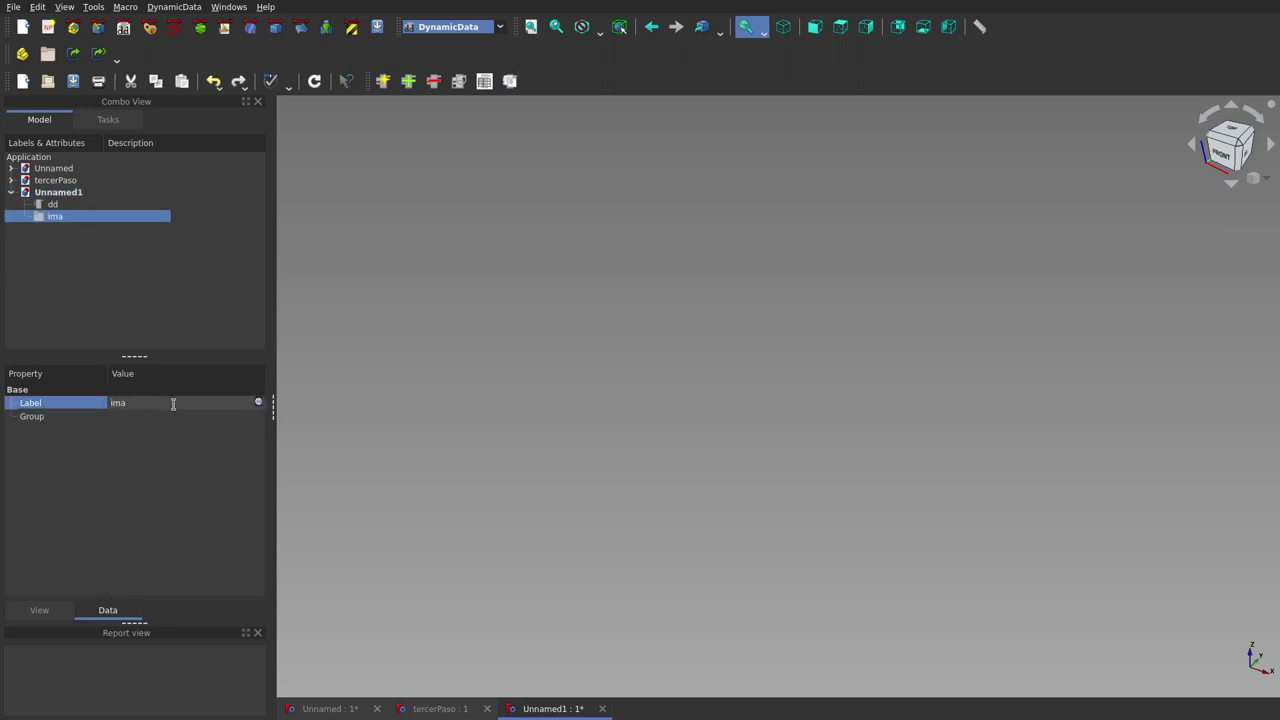
{"action": "type", "text": "genes"}
{"action": "left_click", "coordinate": [369, 458]}
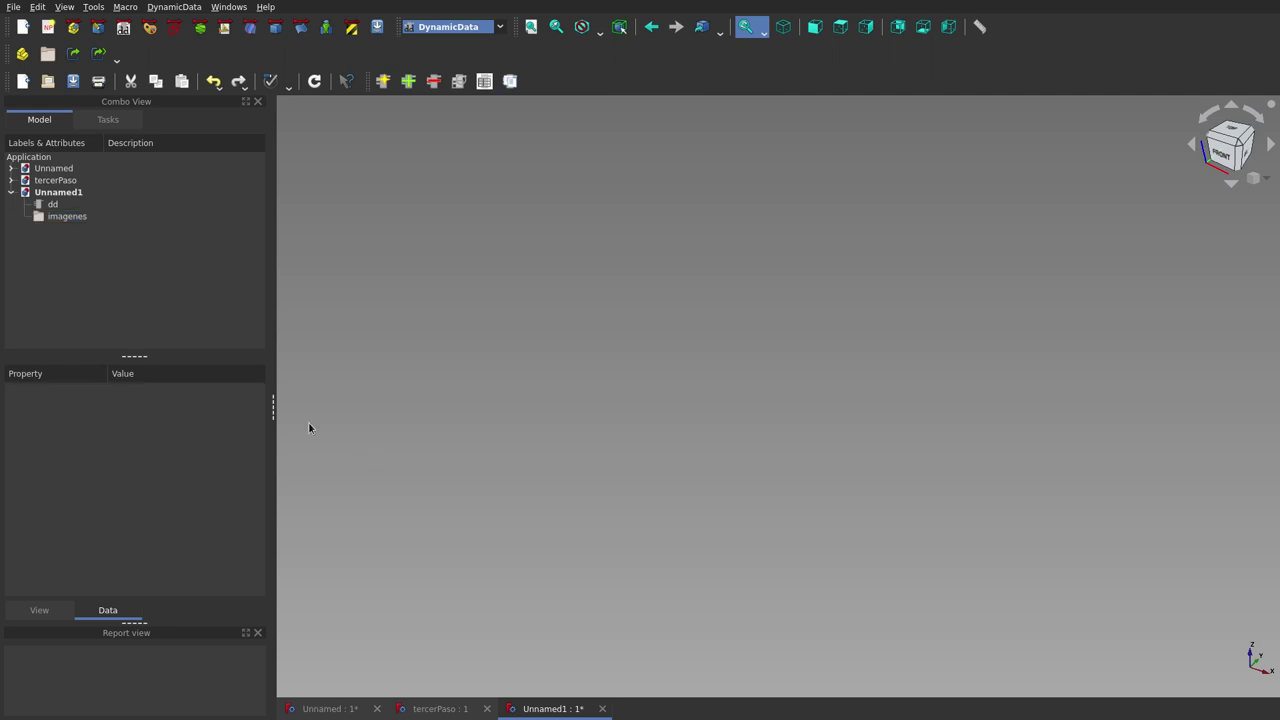
{"action": "left_click", "coordinate": [71, 221]}
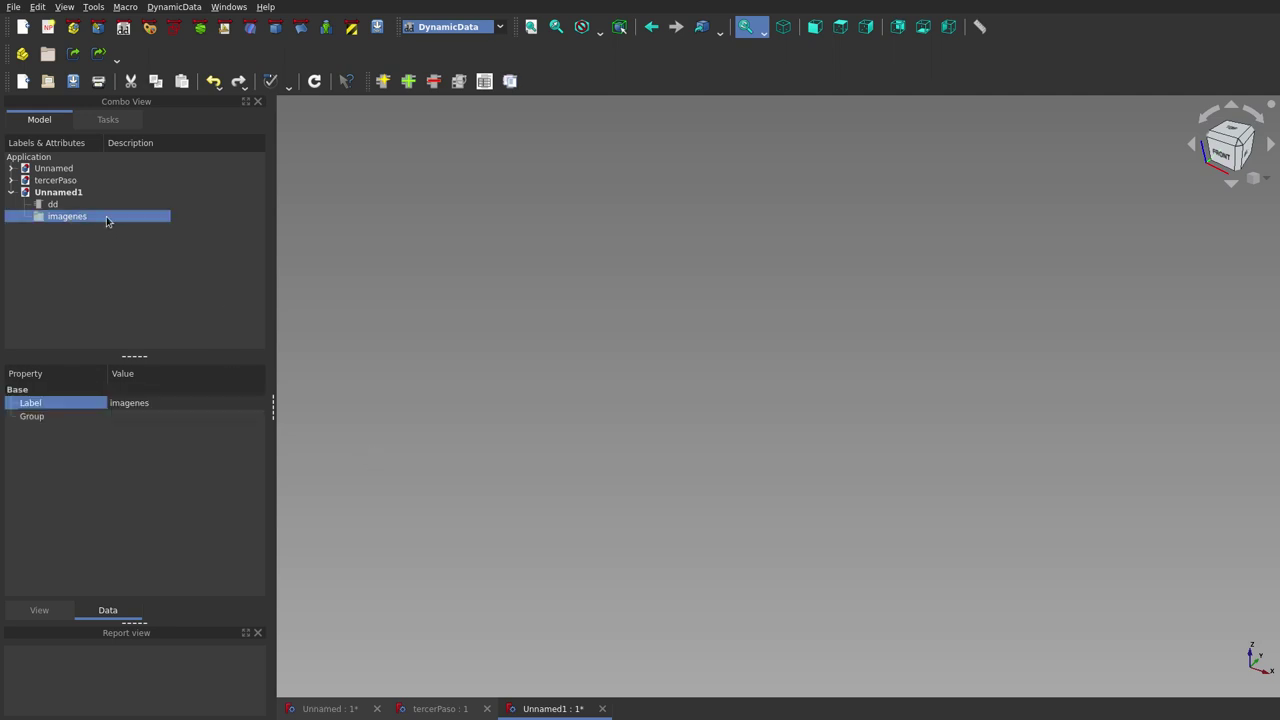
Insert tope.png as an image plane on the XY plane and view it from the top.
{"action": "left_click", "coordinate": [149, 28]}
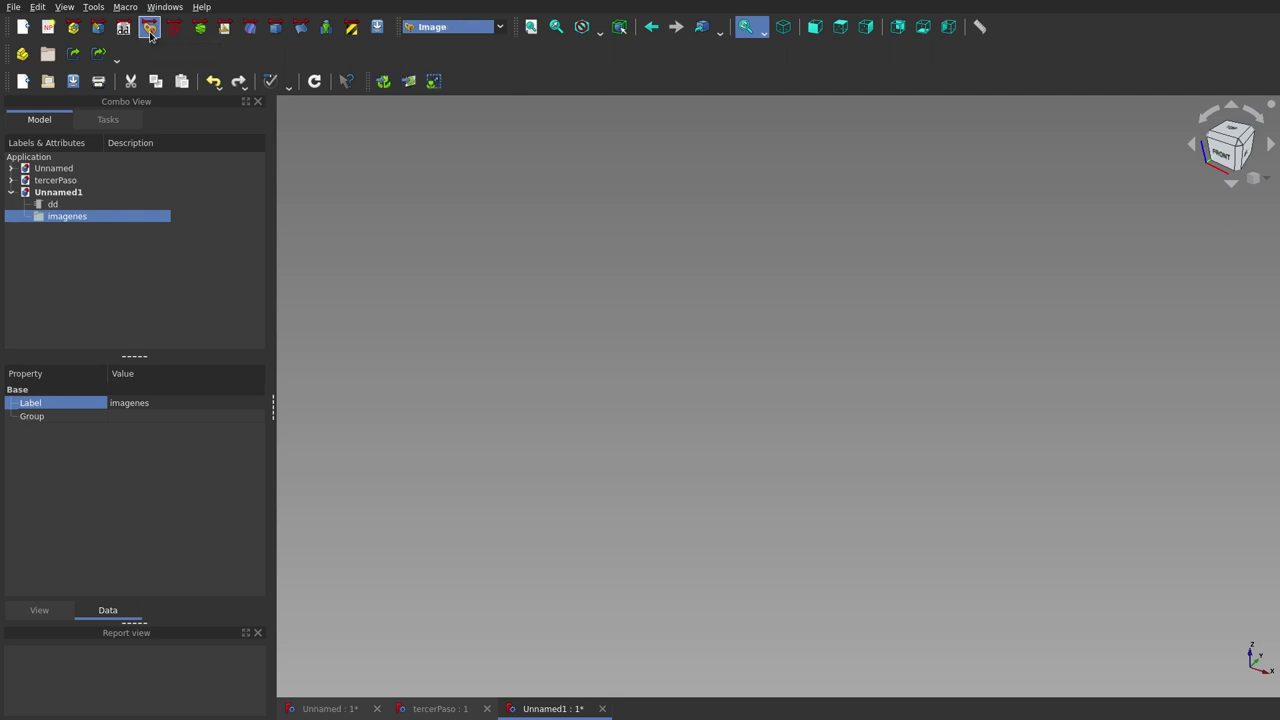
{"action": "left_click", "coordinate": [409, 81]}
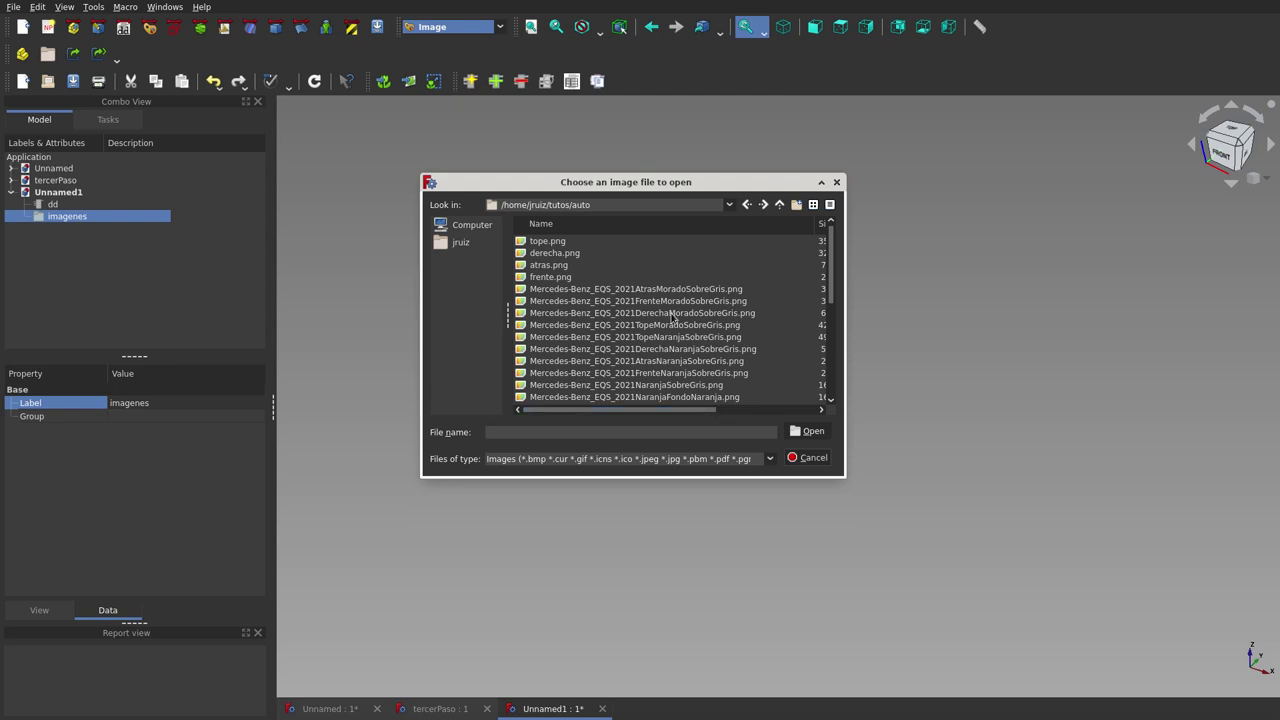
{"action": "left_click", "coordinate": [552, 246]}
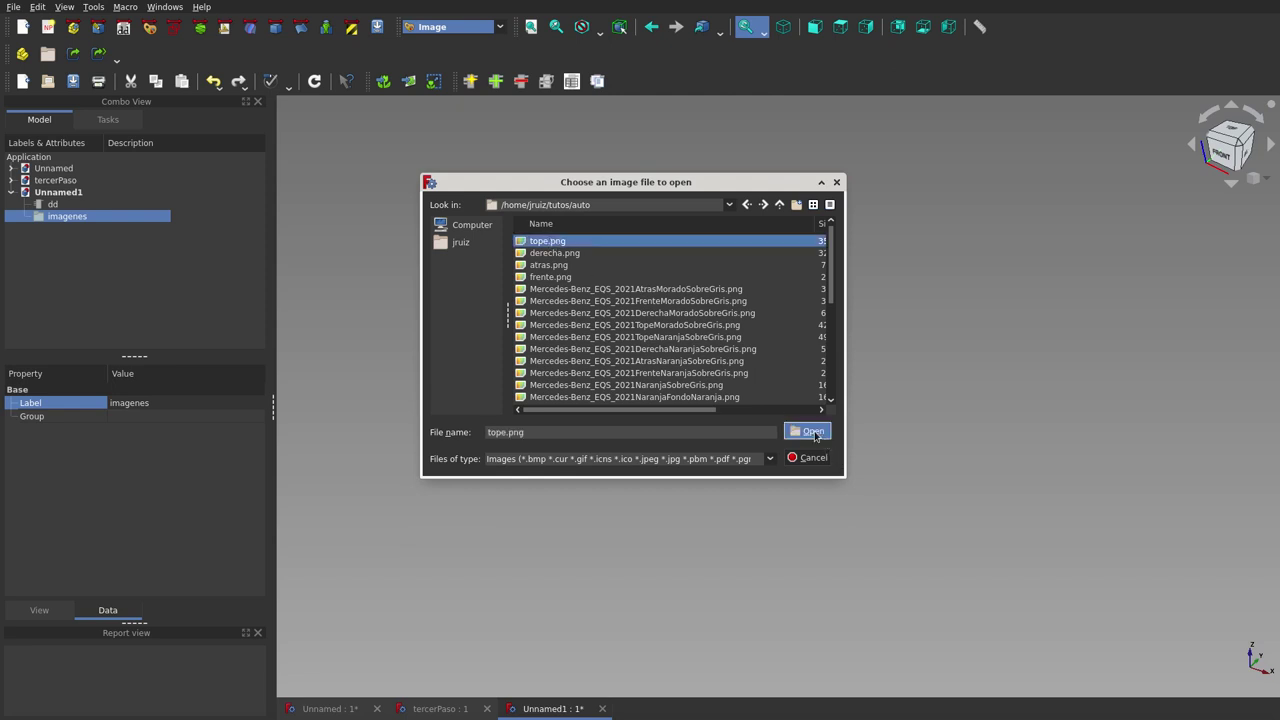
{"action": "left_click", "coordinate": [815, 433]}
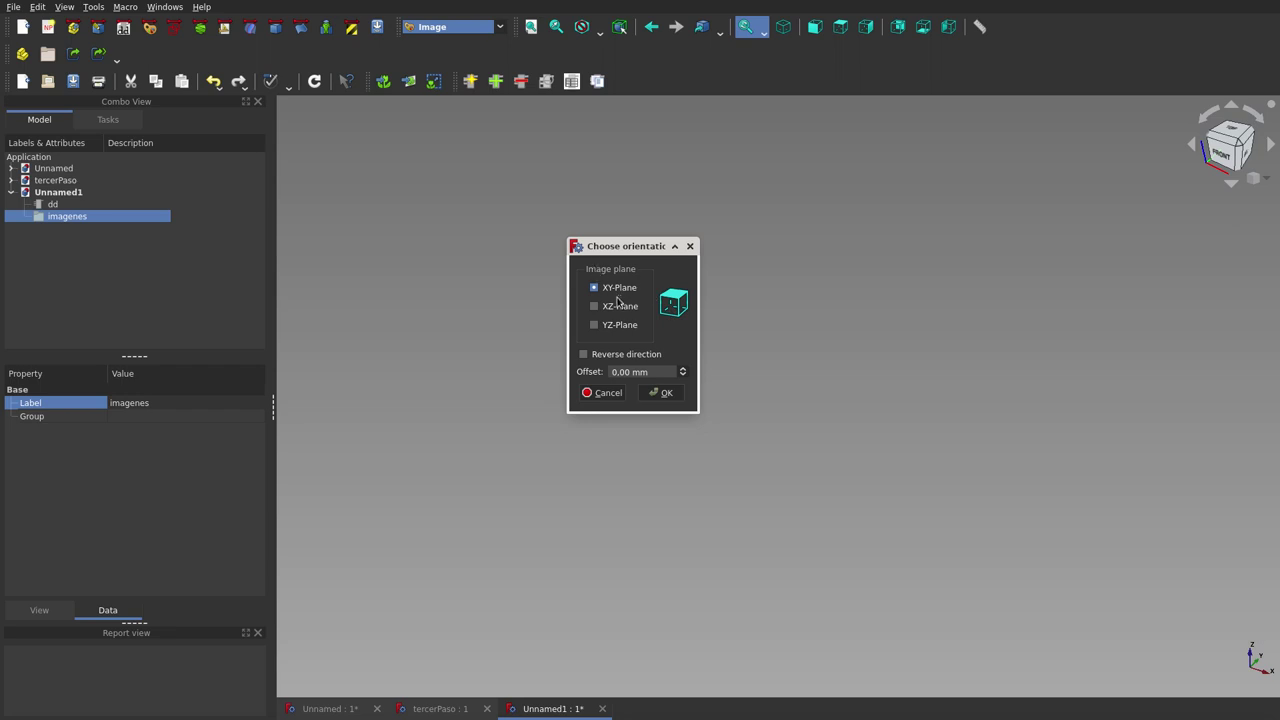
{"action": "left_click", "coordinate": [664, 393]}
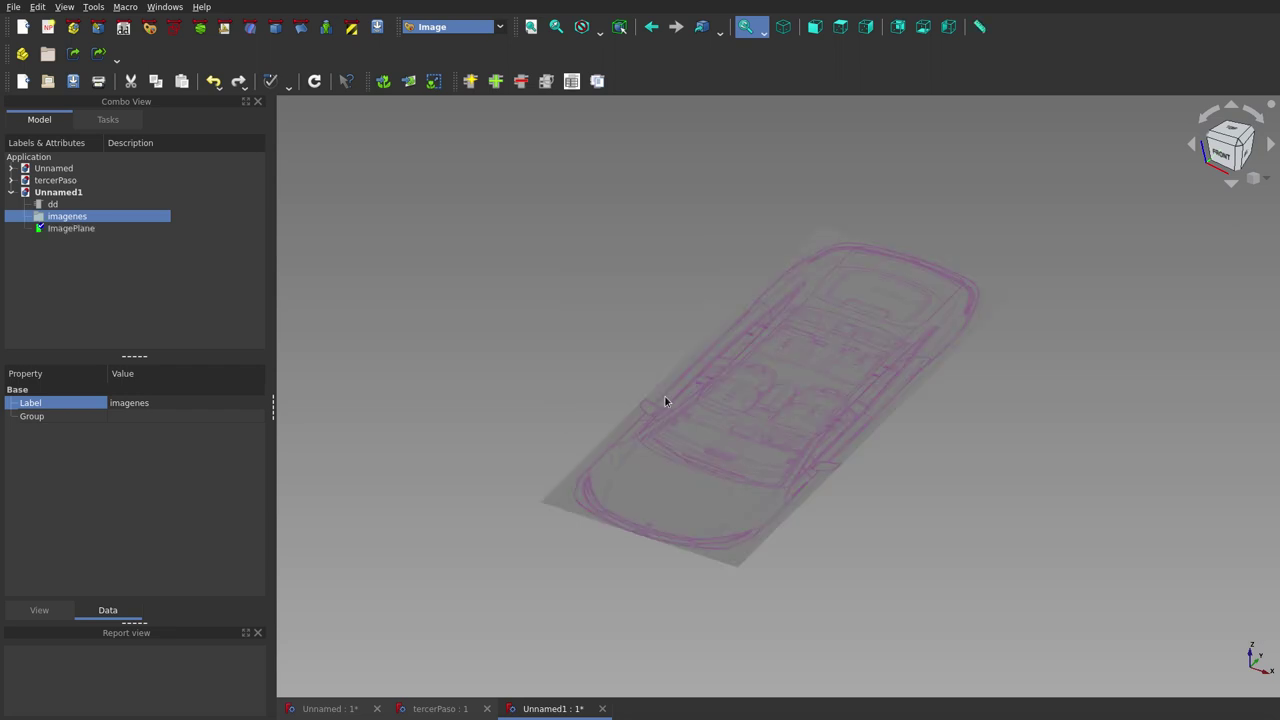
{"action": "left_click", "coordinate": [840, 26]}
{"action": "scroll", "coordinate": [764, 368], "scroll_direction": "down", "scroll_amount": 1}
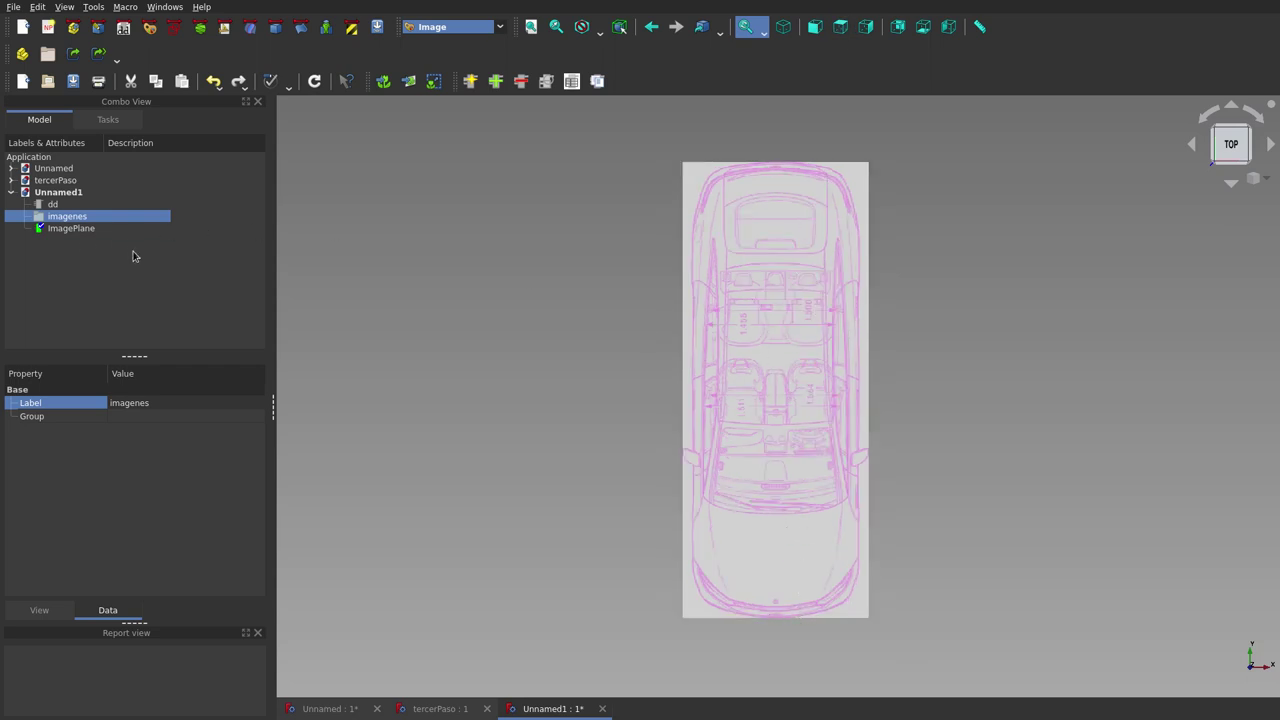
Relabel the new image plane tope.
{"action": "left_click", "coordinate": [76, 230]}
{"action": "left_click", "coordinate": [161, 416]}
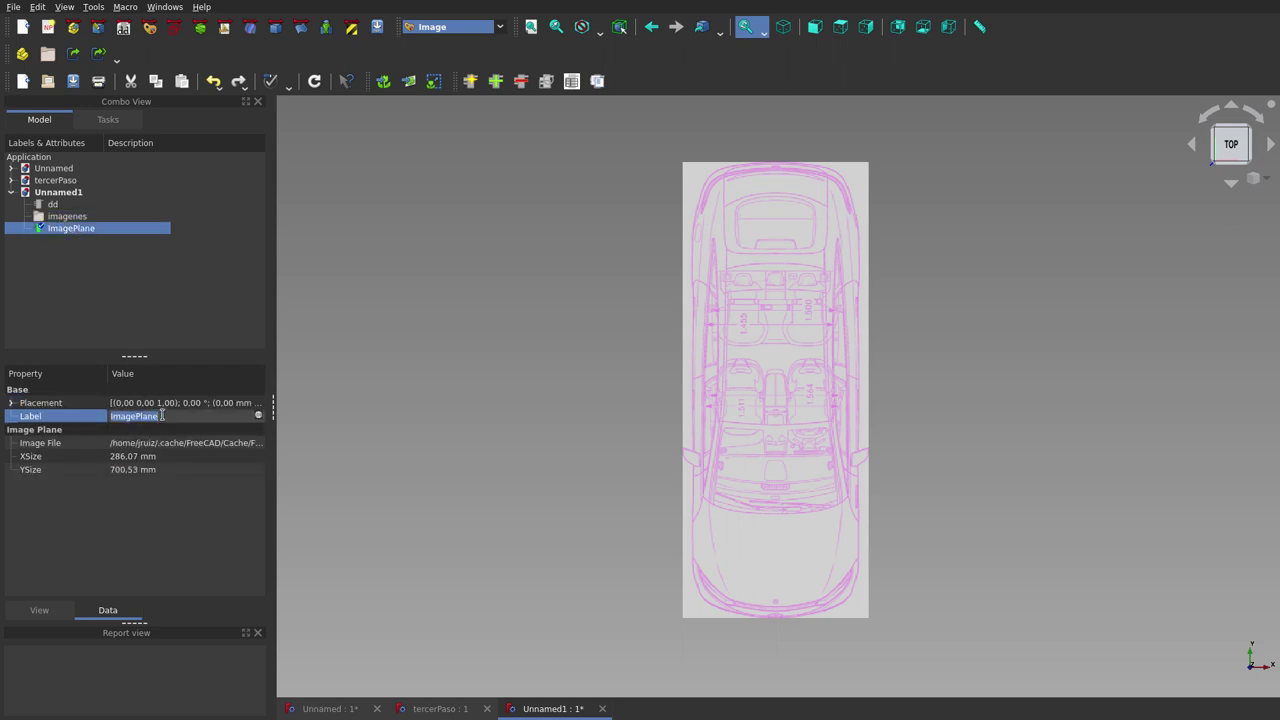
{"action": "type", "text": "tope"}
{"action": "key", "text": "Return"}
{"action": "left_click", "coordinate": [316, 396]}
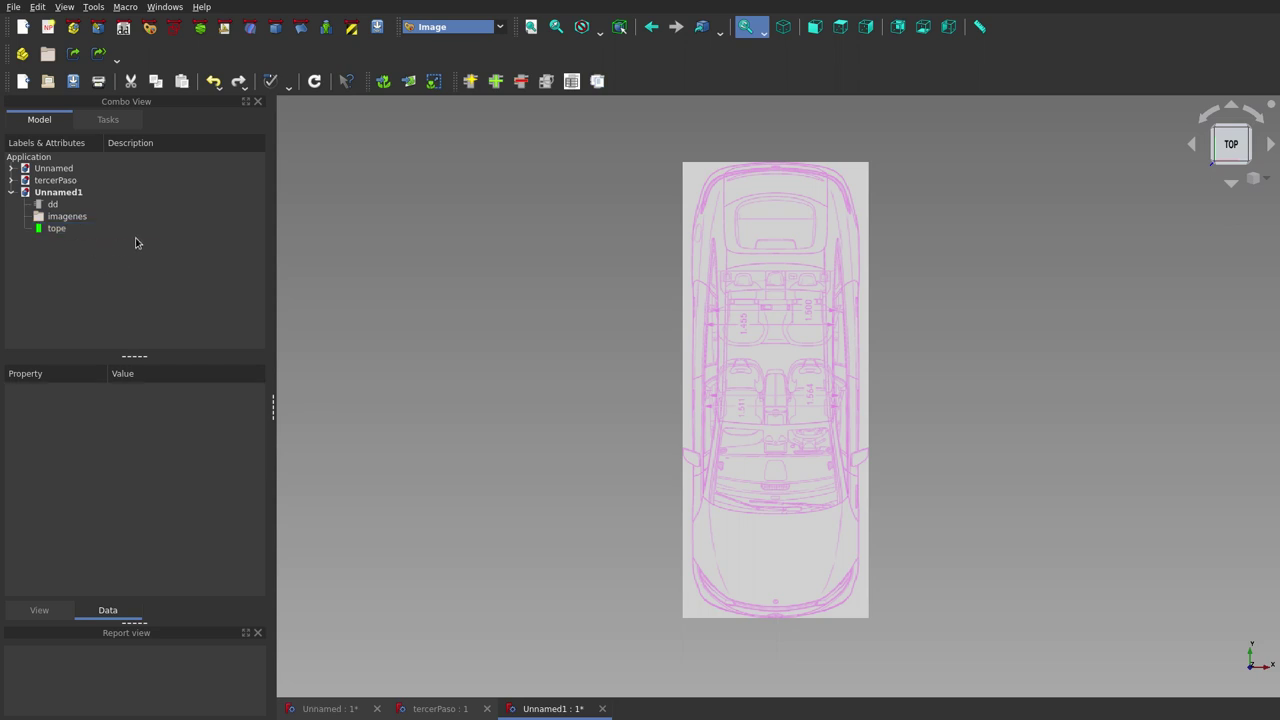
Insert derecha.png as an image plane on the YZ plane and check it from Right and Front.
{"action": "left_click", "coordinate": [409, 84]}
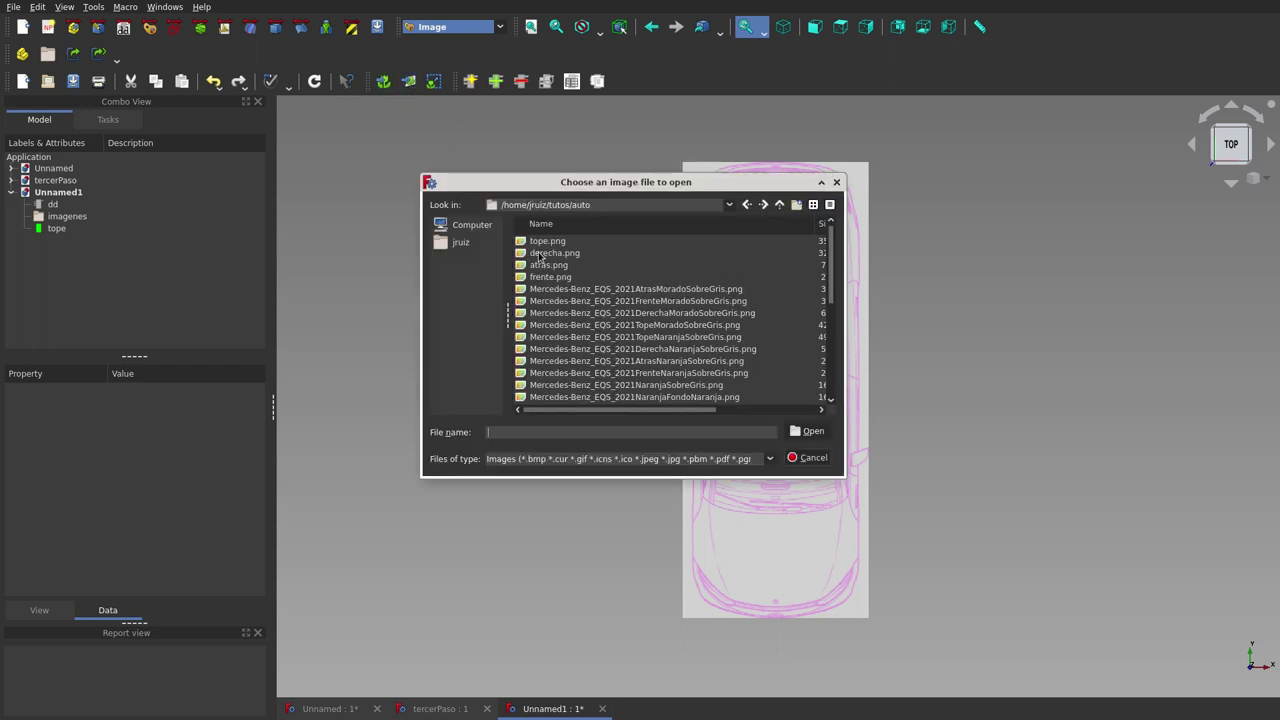
{"action": "left_click", "coordinate": [541, 255]}
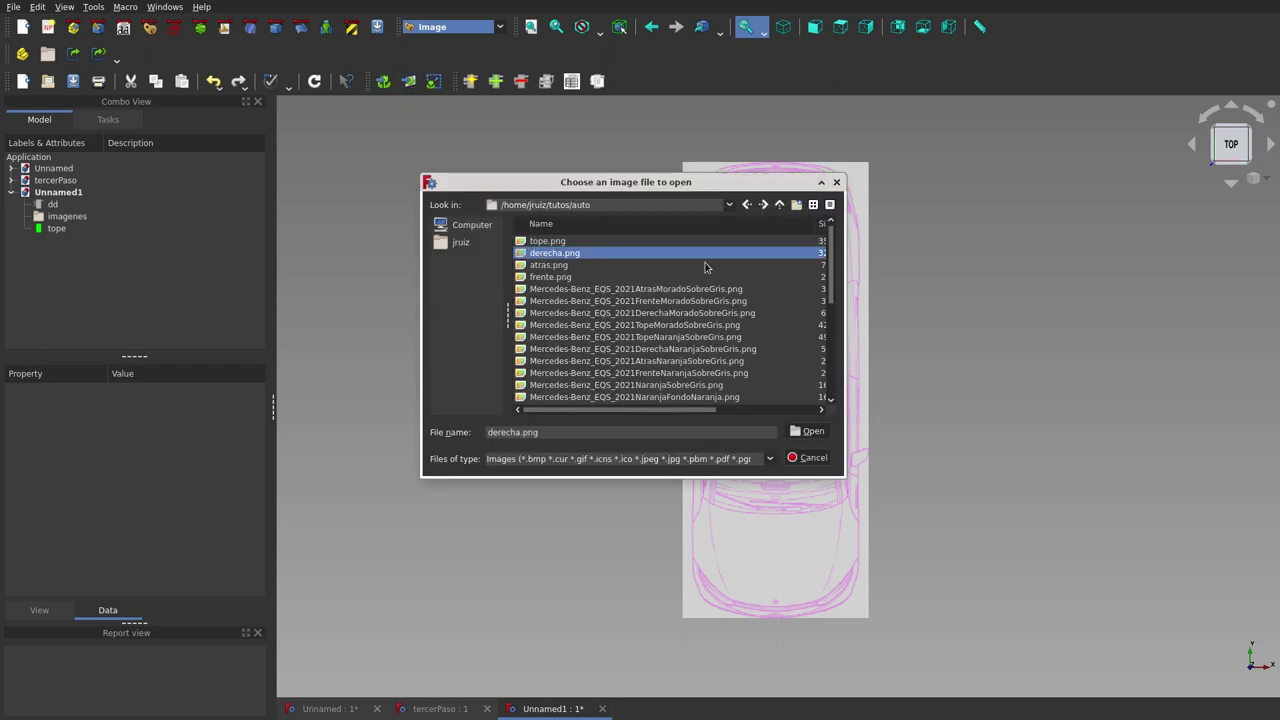
{"action": "left_click", "coordinate": [814, 436]}
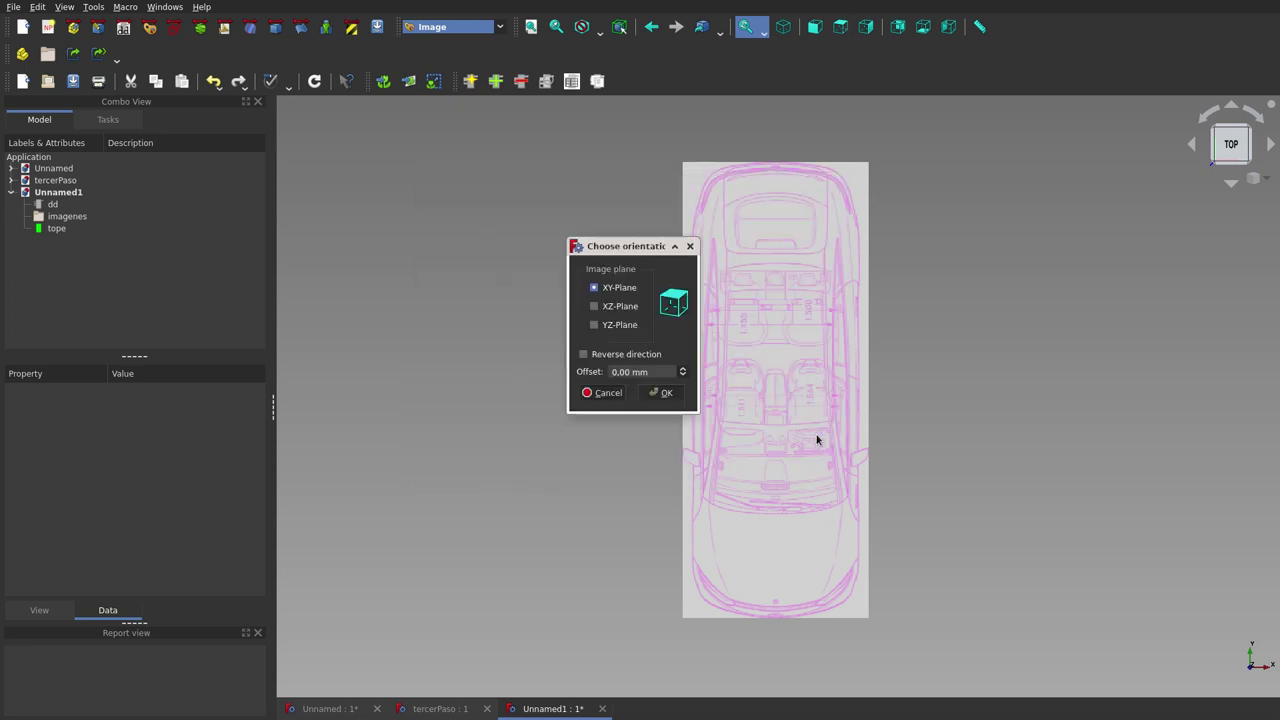
{"action": "left_click", "coordinate": [595, 325]}
{"action": "left_click", "coordinate": [664, 393]}
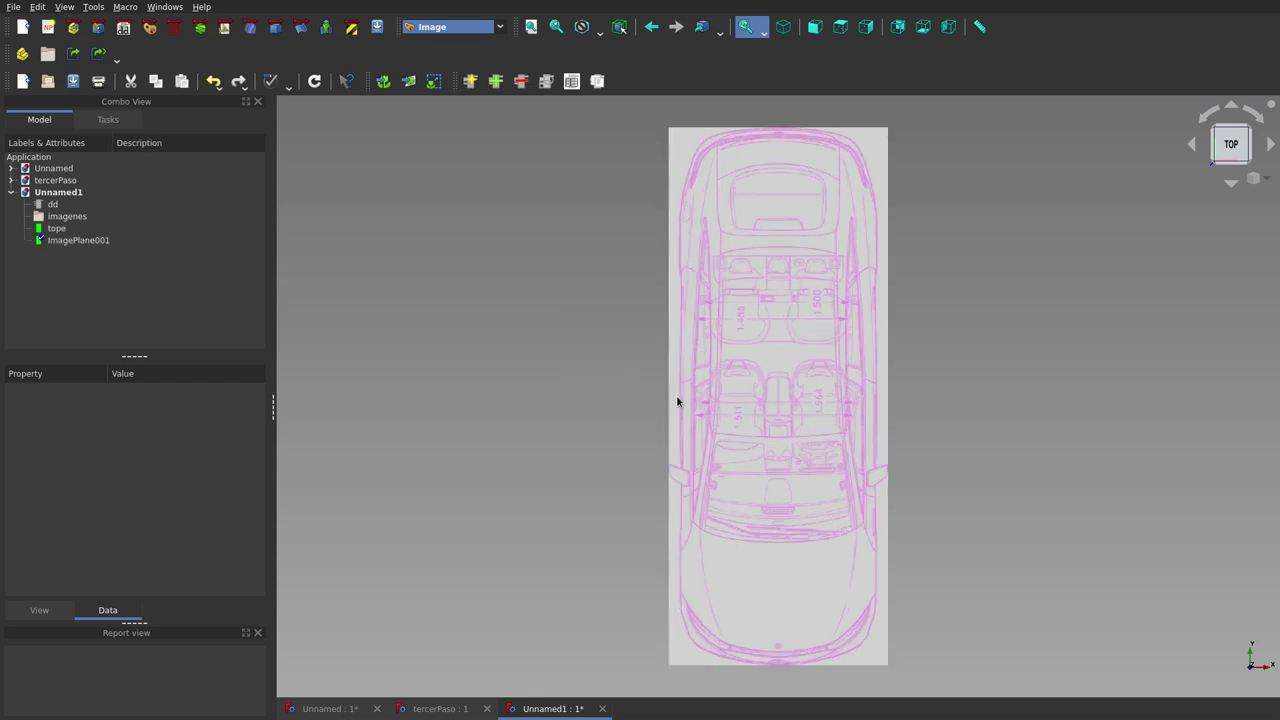
{"action": "left_click", "coordinate": [866, 29]}
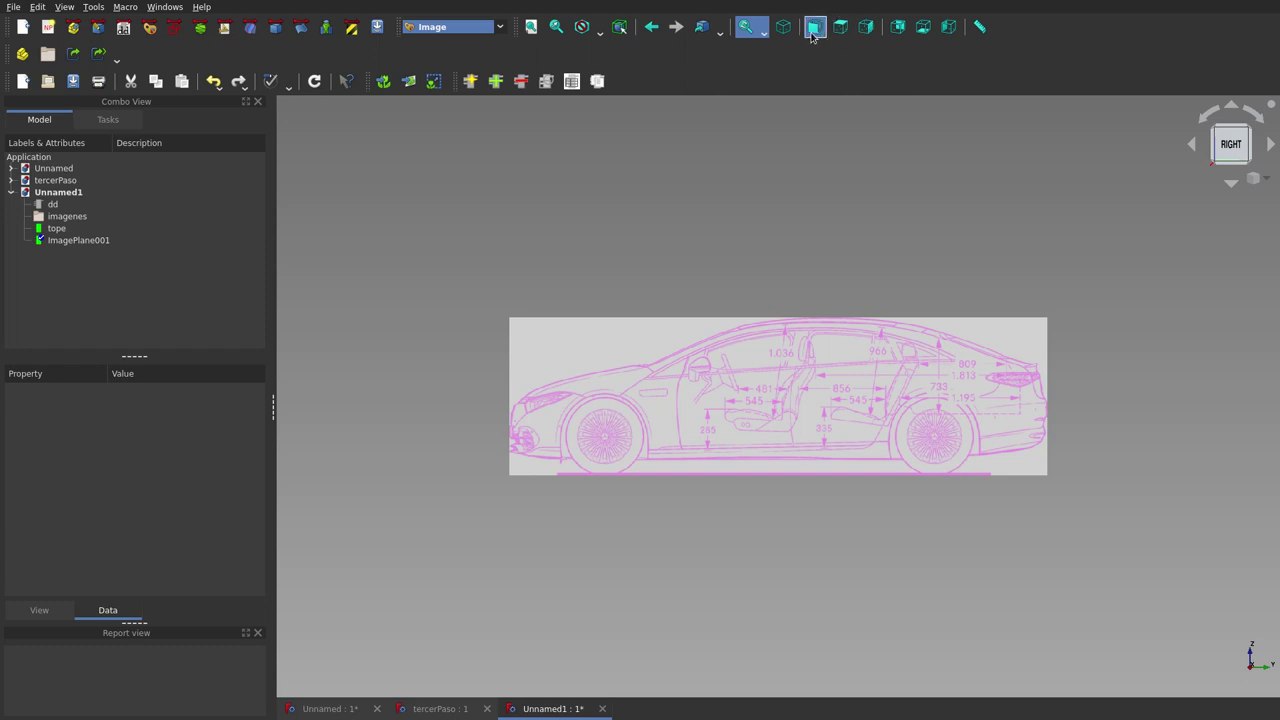
{"action": "left_click", "coordinate": [814, 27]}
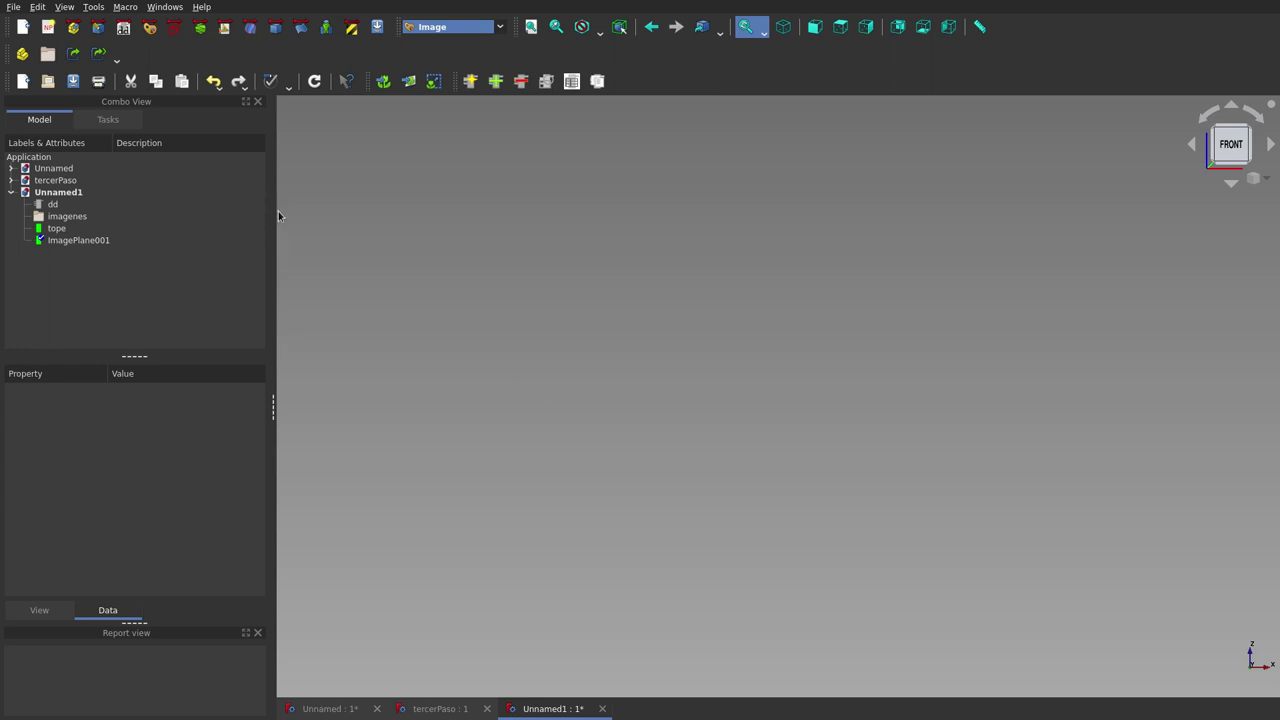
Start relabelling ImagePlane001 as derecha.
{"action": "left_click", "coordinate": [111, 244]}
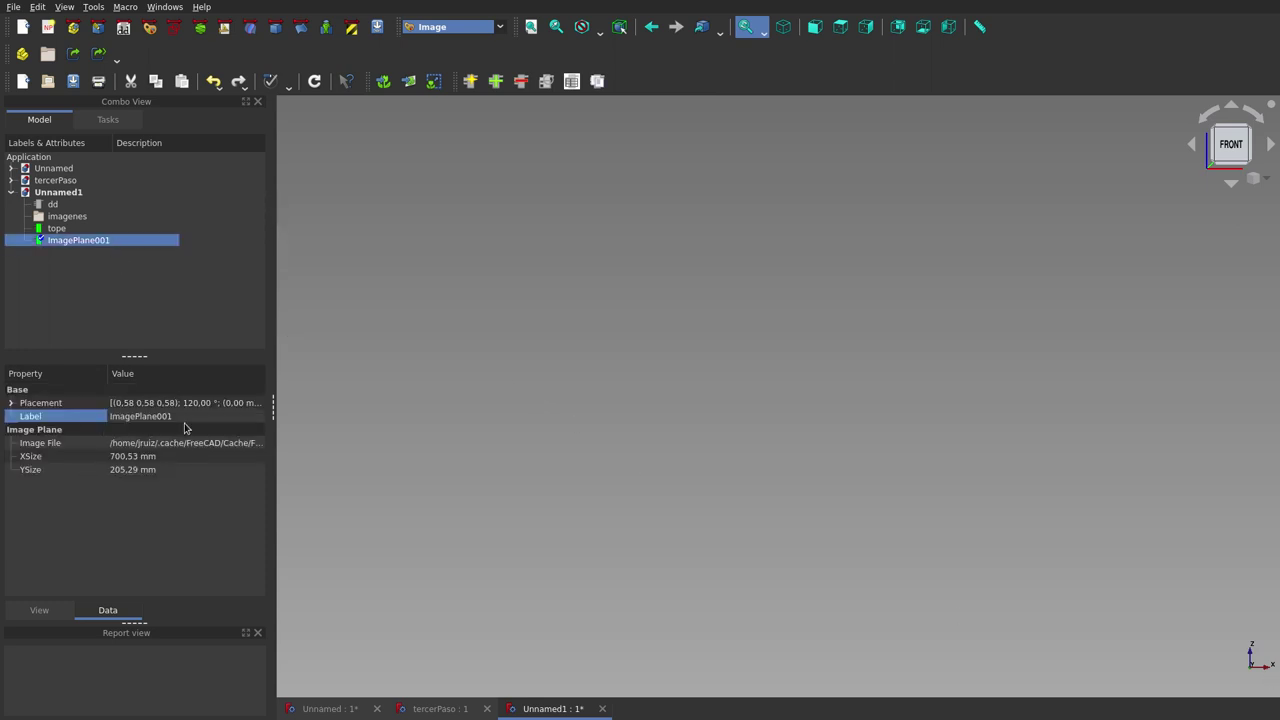
{"action": "left_click", "coordinate": [185, 417]}
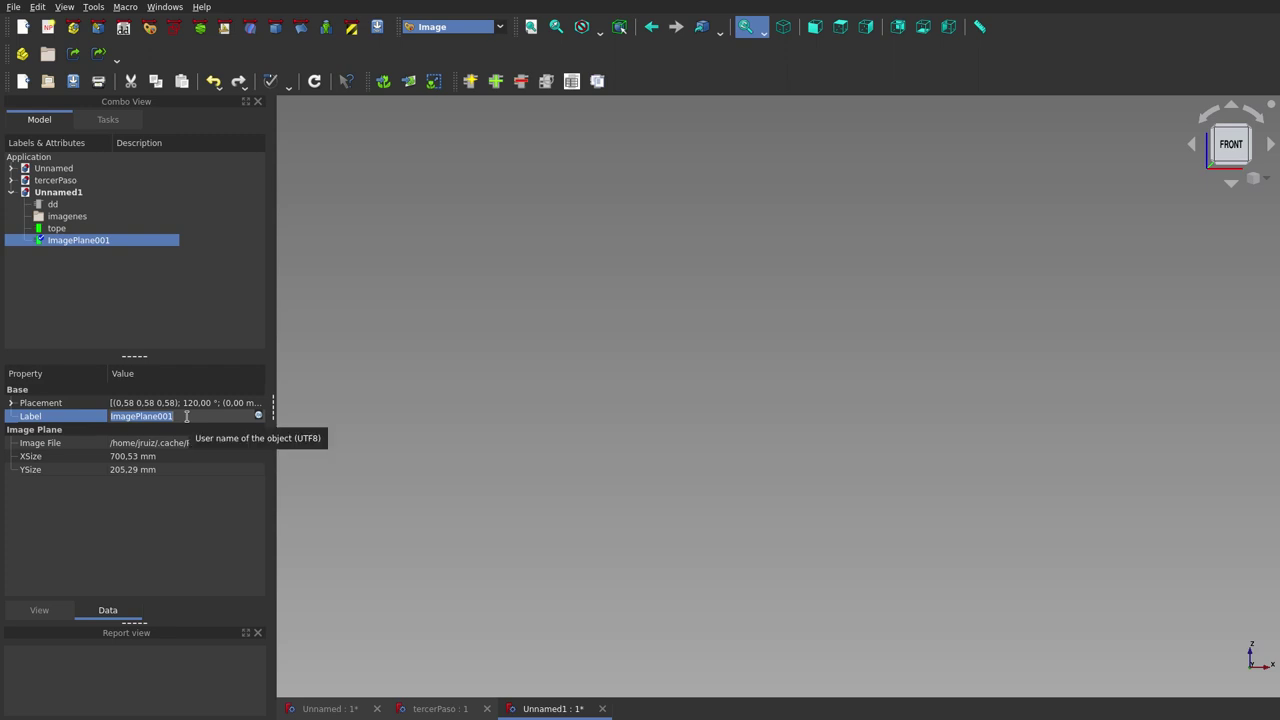
{"action": "type", "text": "derecha"}
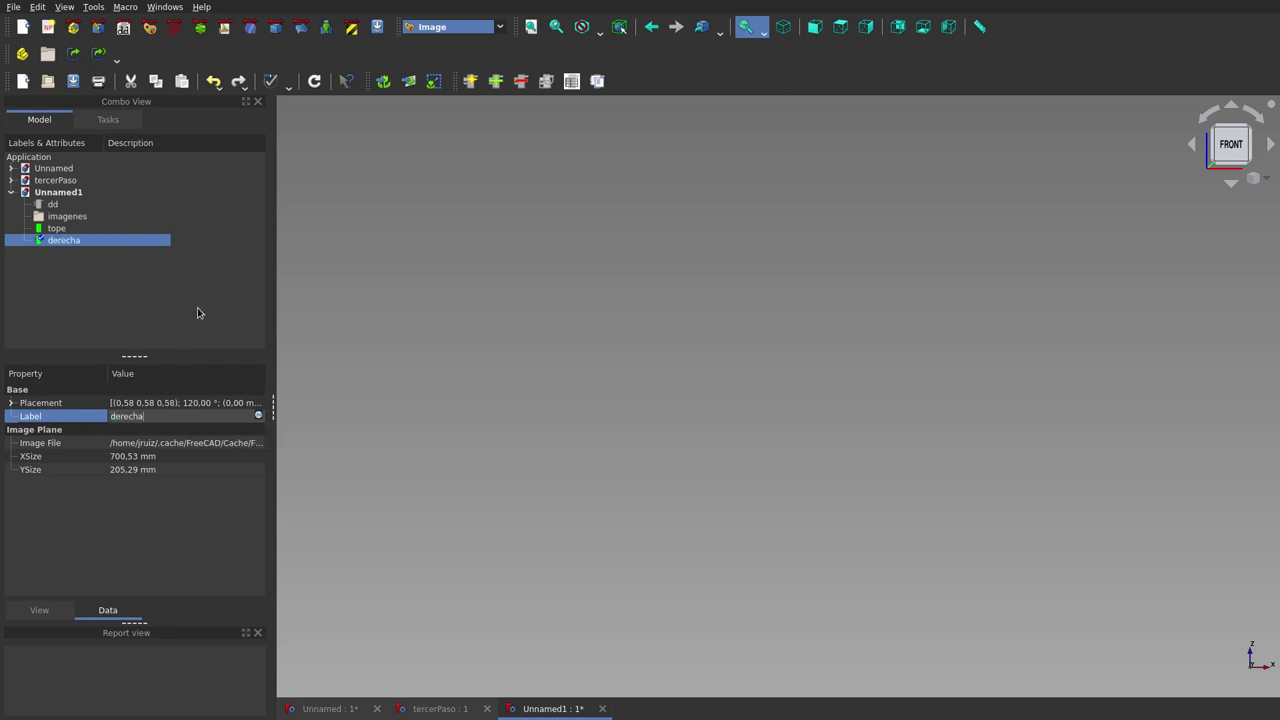
Finish naming derecha, then insert frente.png as an image plane on the XZ plane.
{"action": "left_click", "coordinate": [385, 200]}
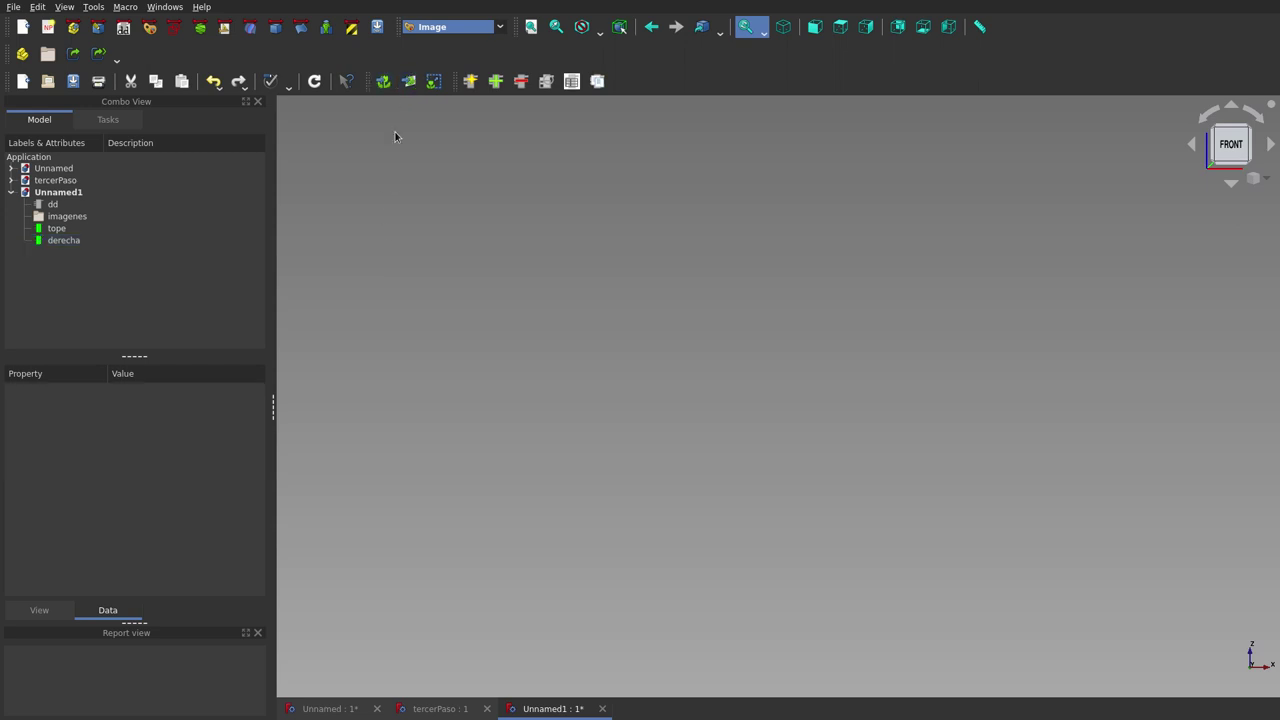
{"action": "left_click", "coordinate": [412, 84]}
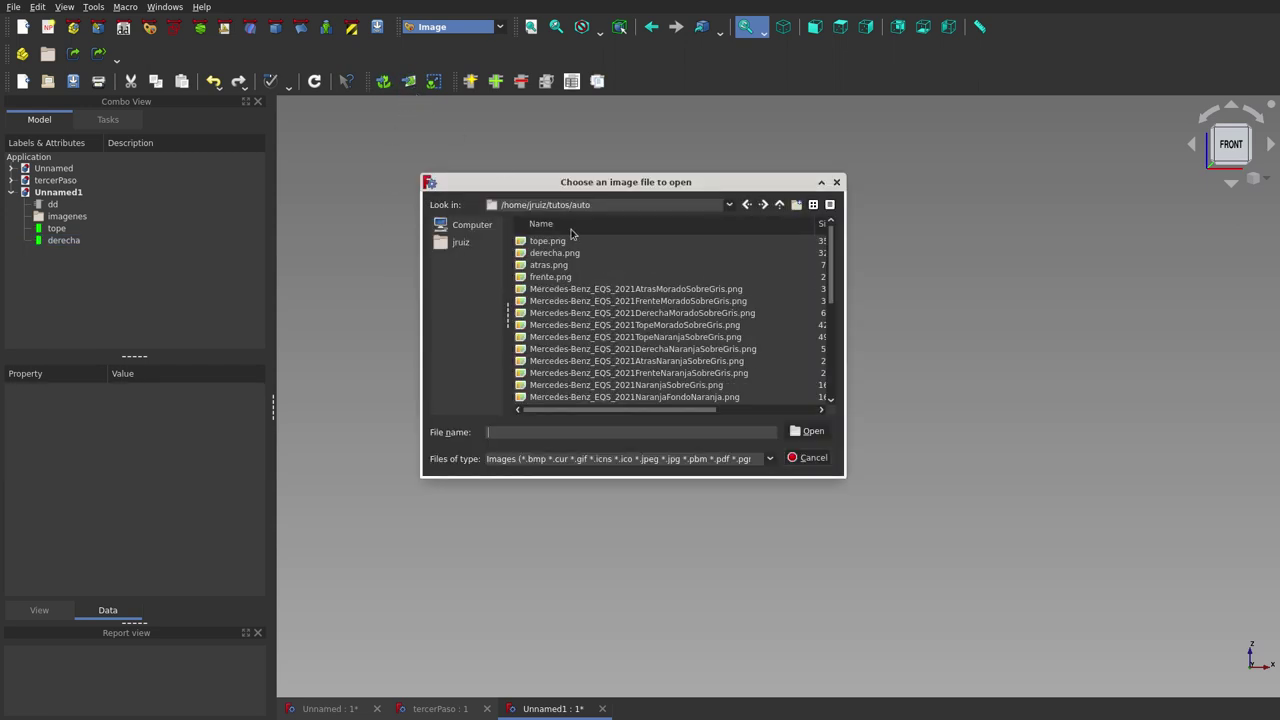
{"action": "left_click", "coordinate": [562, 278]}
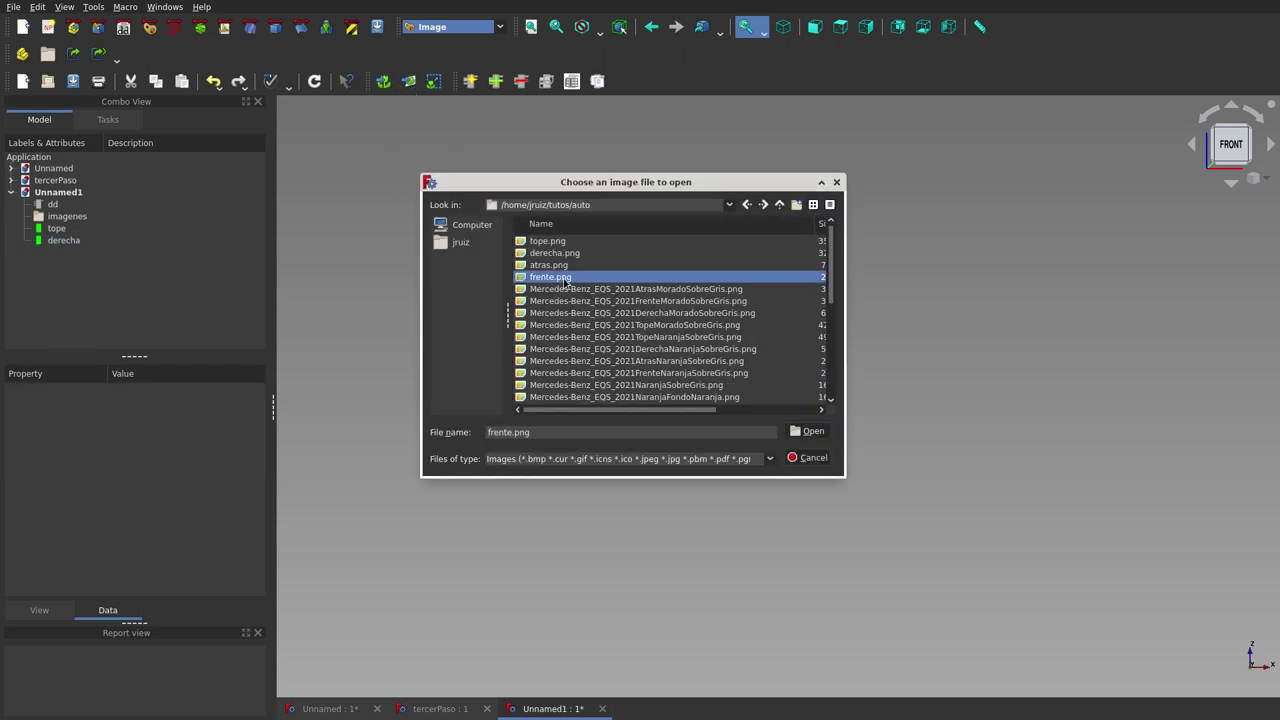
{"action": "left_click", "coordinate": [810, 432]}
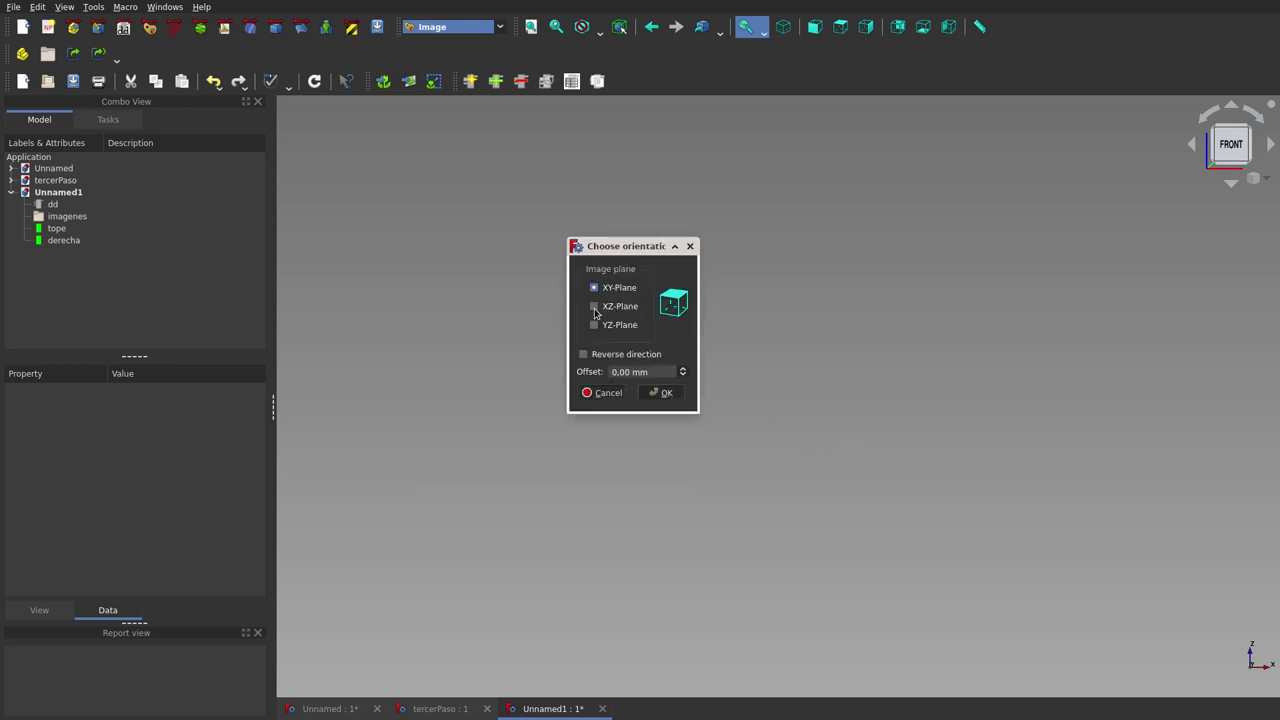
{"action": "left_click", "coordinate": [595, 310]}
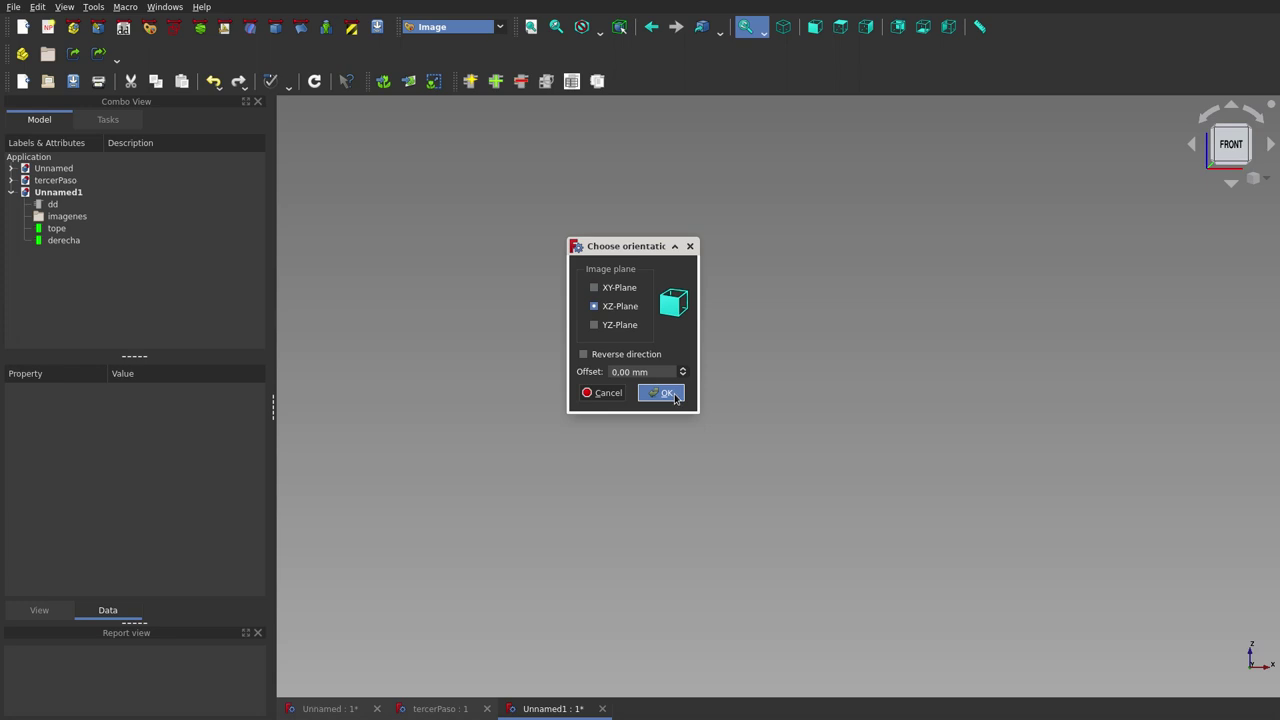
{"action": "left_click", "coordinate": [665, 393]}
Relabel ImagePlane002 as frente.
{"action": "left_click", "coordinate": [118, 252]}
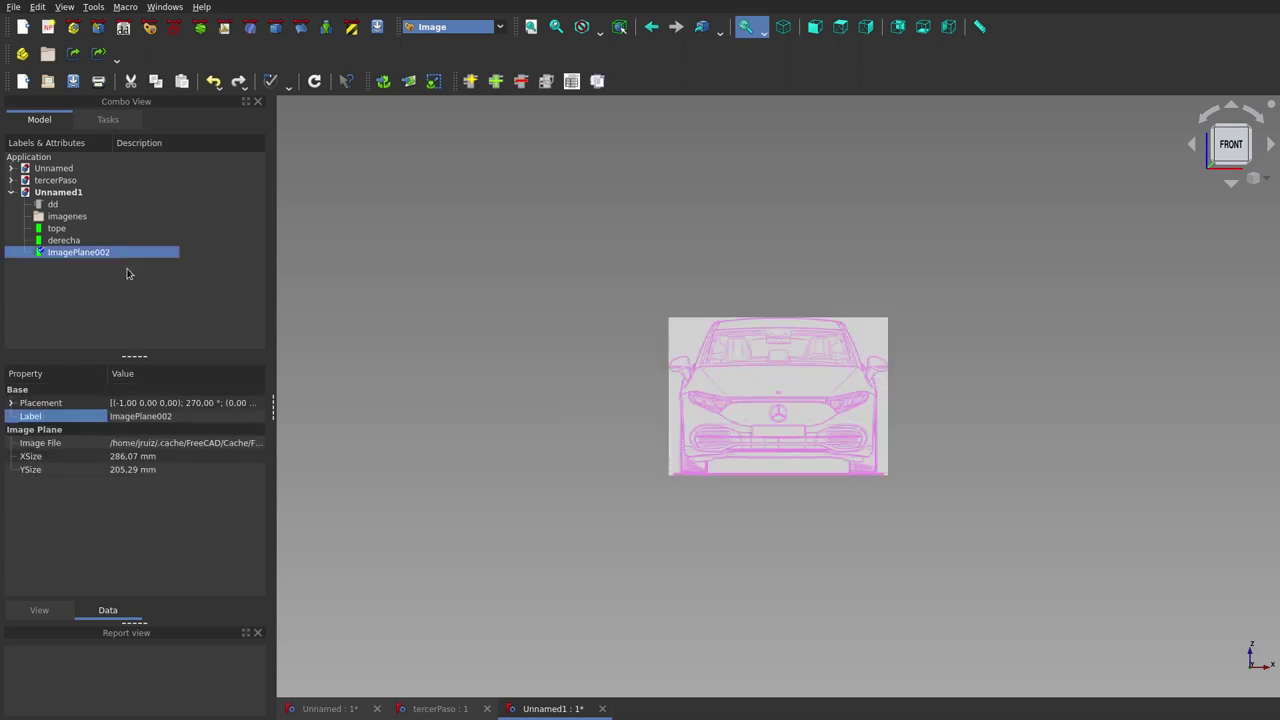
{"action": "left_click", "coordinate": [195, 416]}
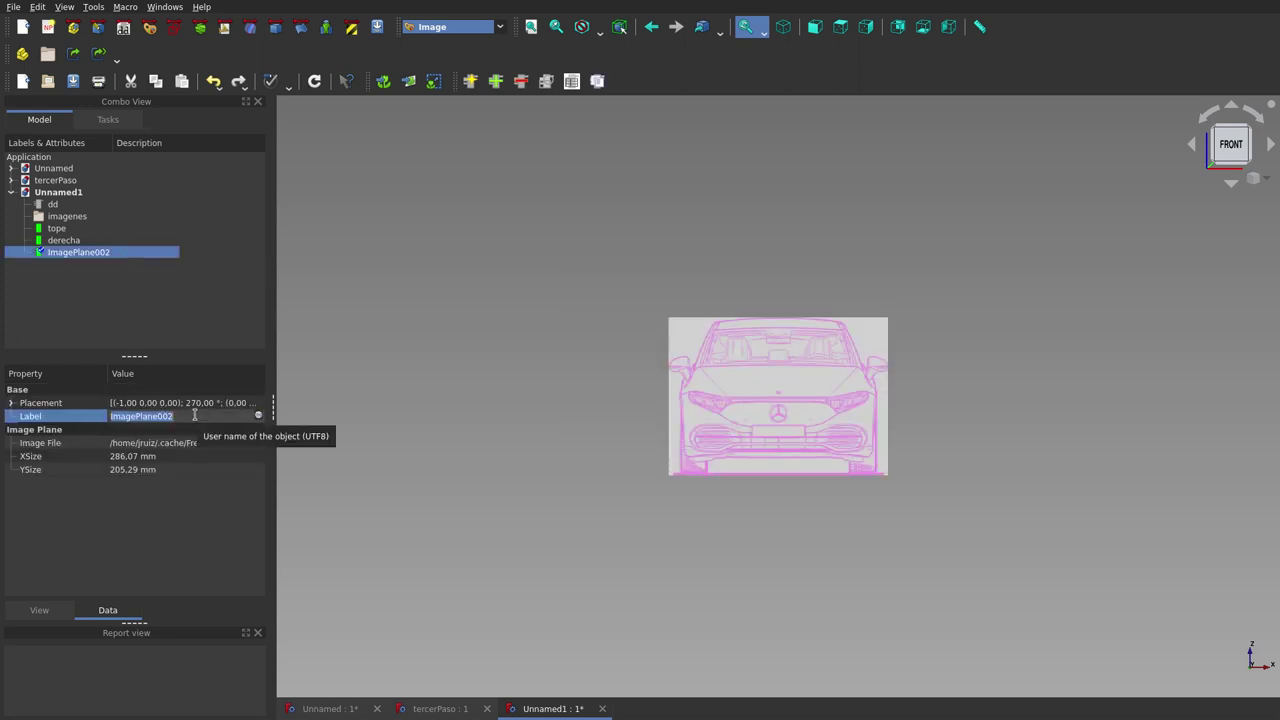
{"action": "type", "text": "frente"}
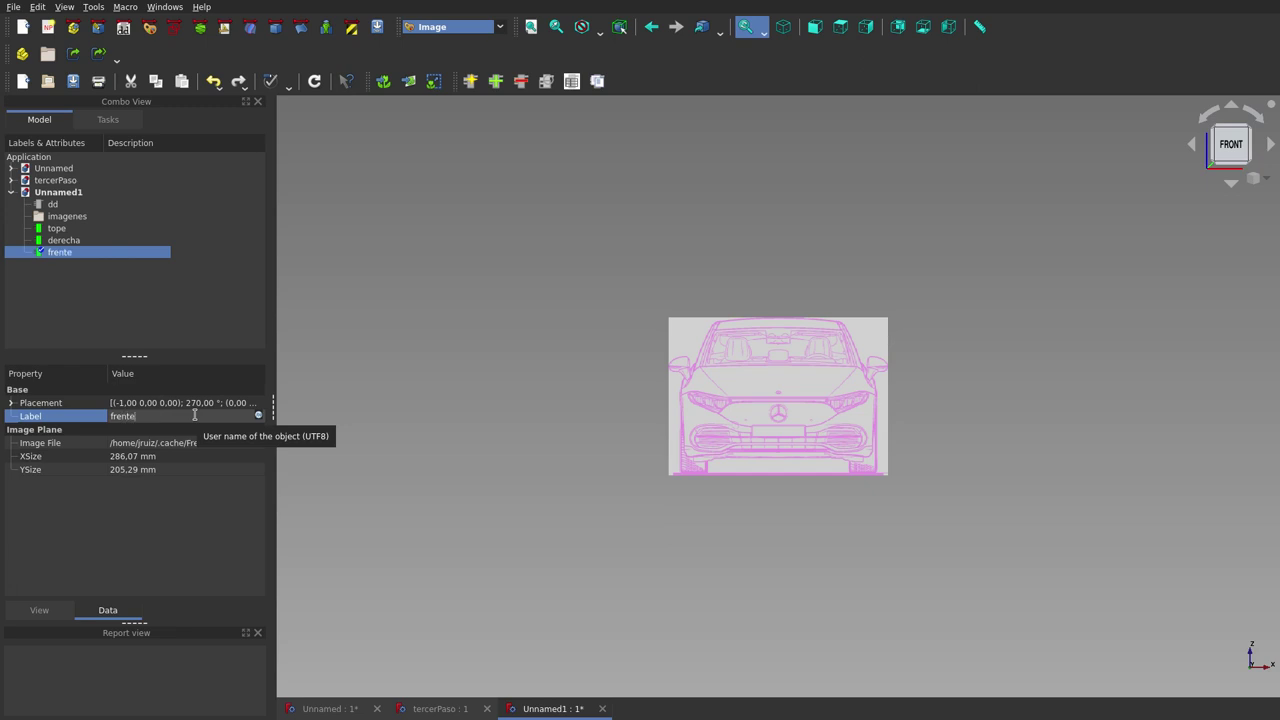
{"action": "left_click", "coordinate": [329, 404]}
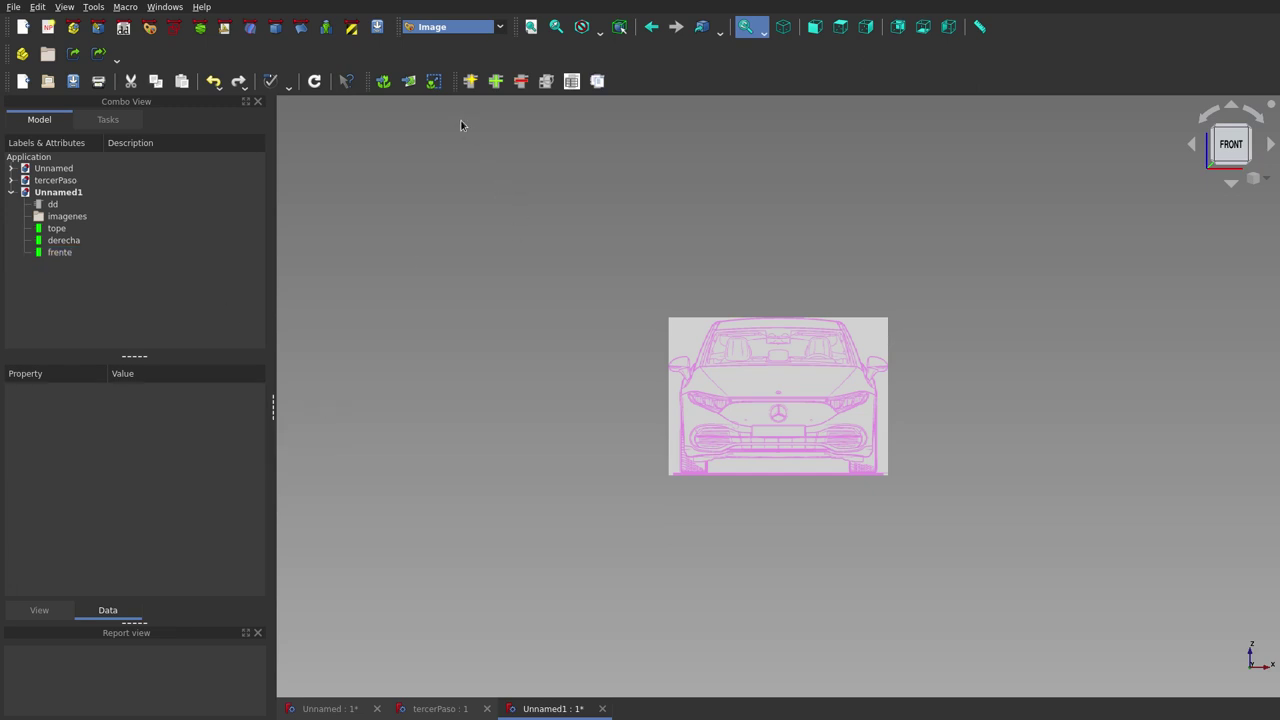
Insert atras.png as an image plane on the XZ plane with reversed direction.
{"action": "left_click", "coordinate": [409, 84]}
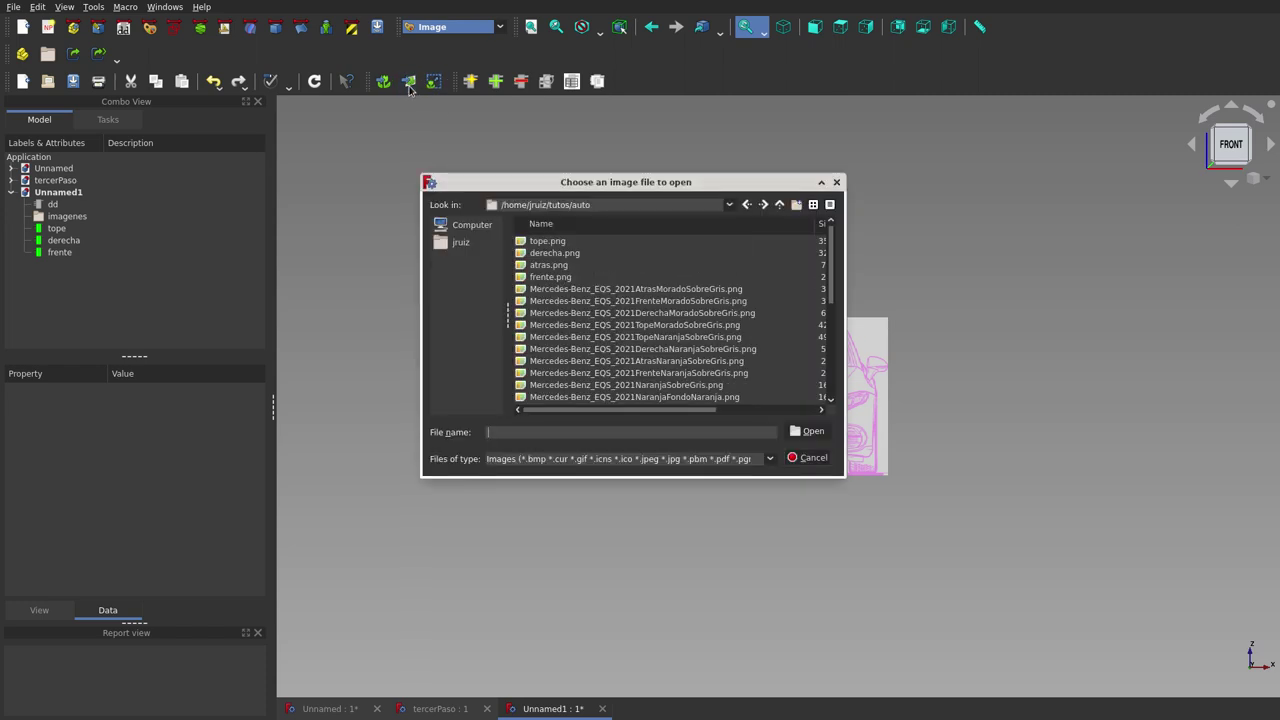
{"action": "left_click", "coordinate": [573, 267]}
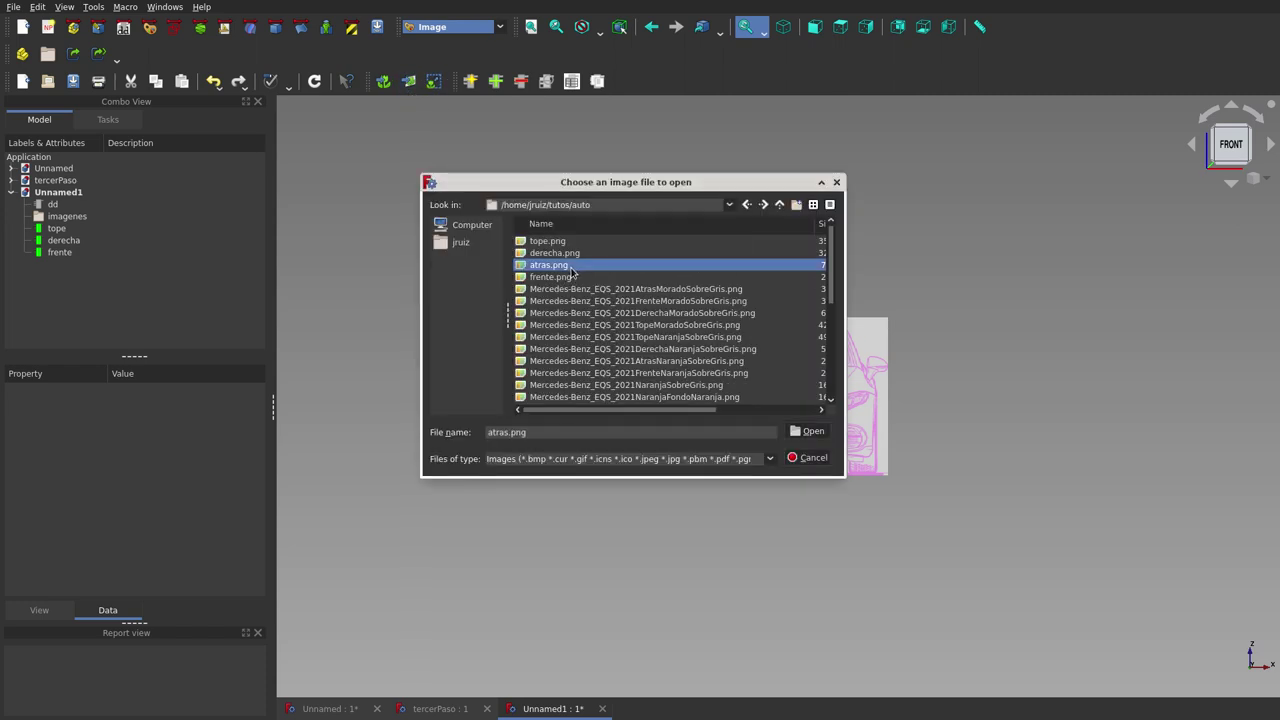
{"action": "left_click", "coordinate": [815, 436]}
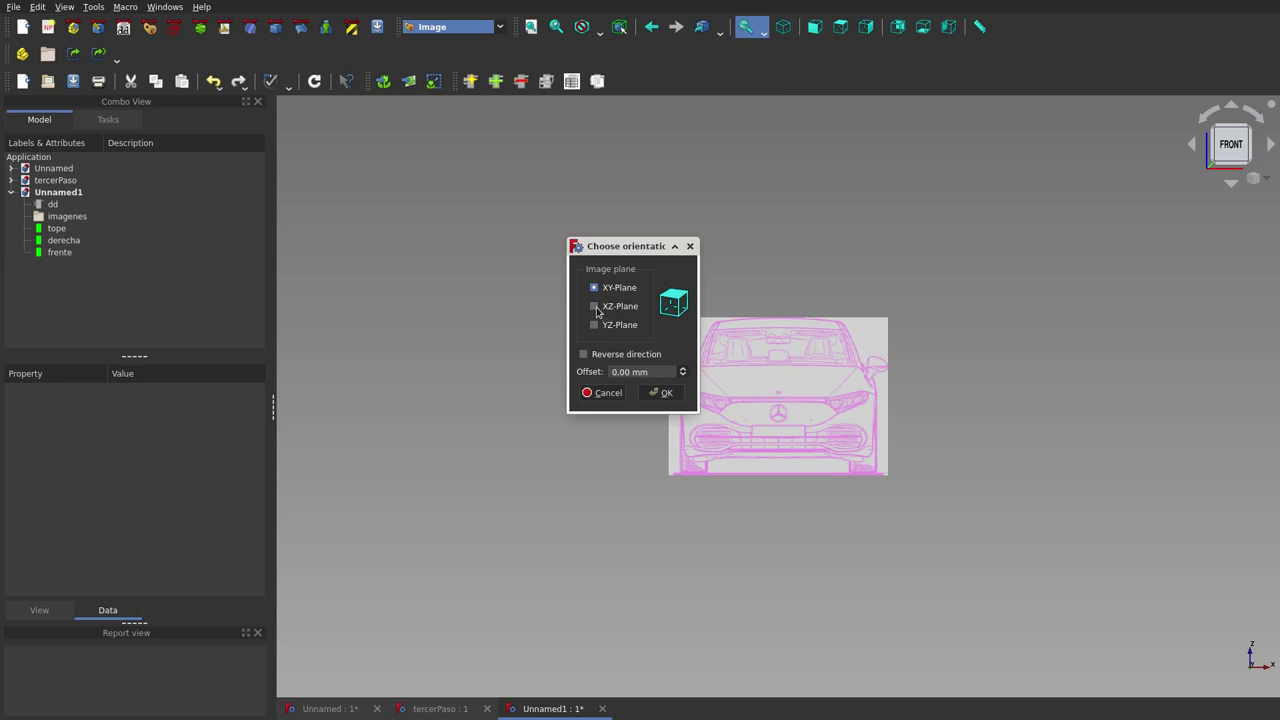
{"action": "left_click", "coordinate": [595, 308]}
{"action": "left_click", "coordinate": [583, 356]}
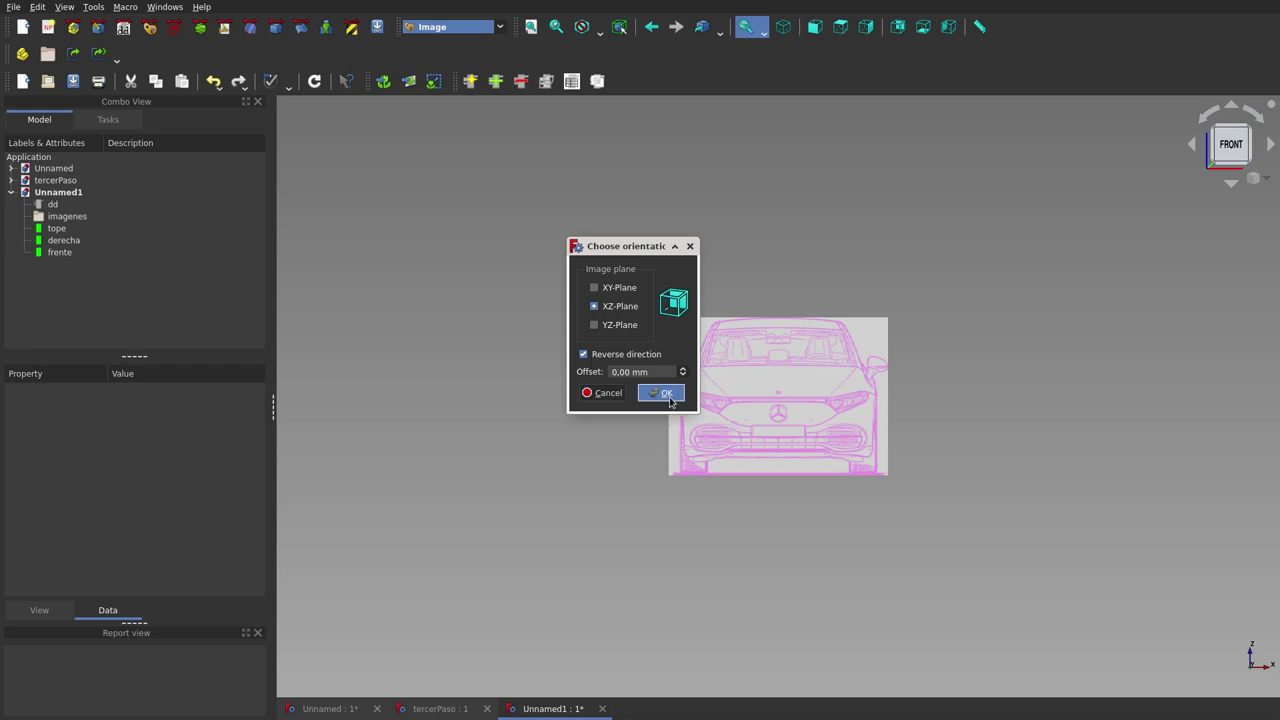
{"action": "left_click", "coordinate": [666, 393]}
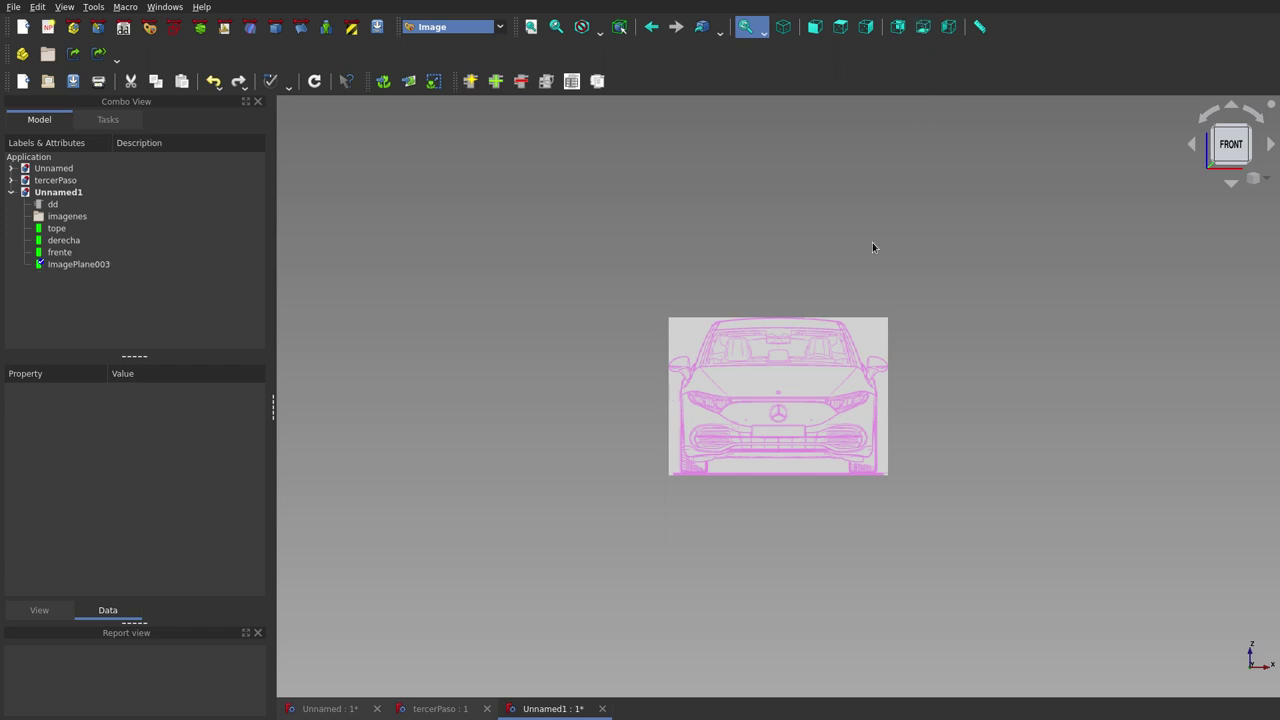
Relabel ImagePlane003 as atras.
{"action": "left_click", "coordinate": [97, 264]}
{"action": "left_click", "coordinate": [177, 418]}
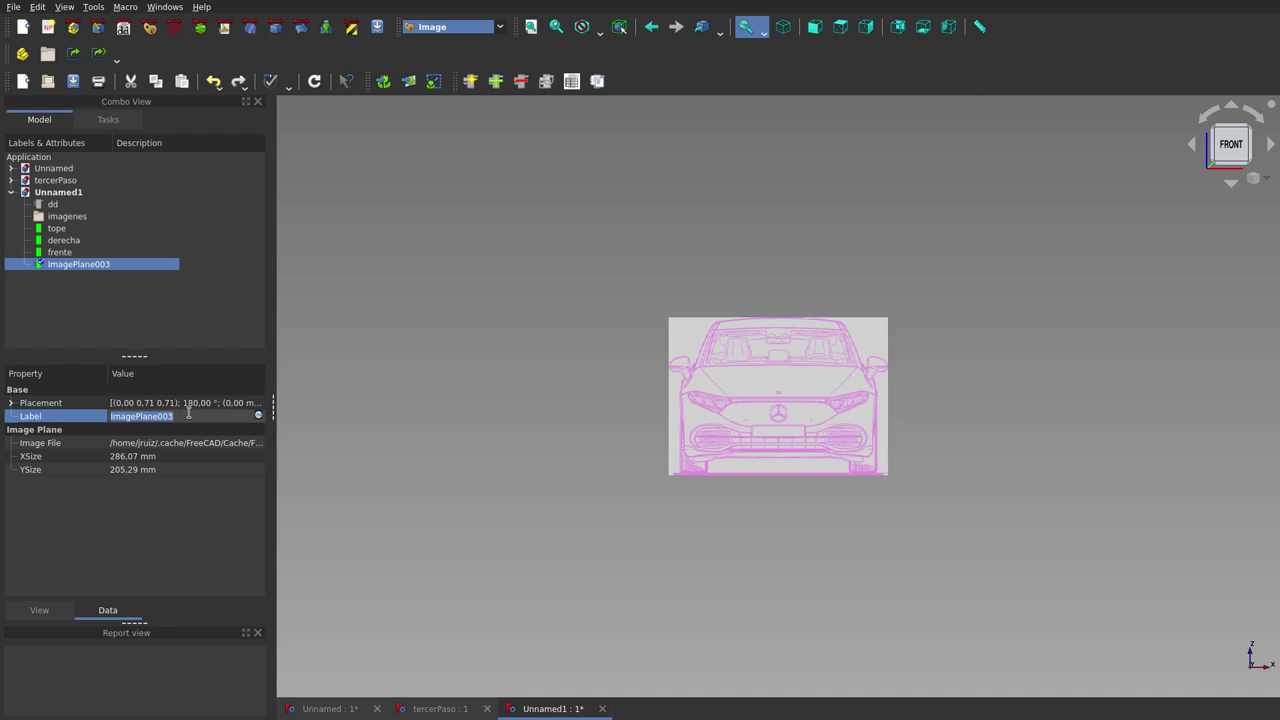
{"action": "type", "text": "atras"}
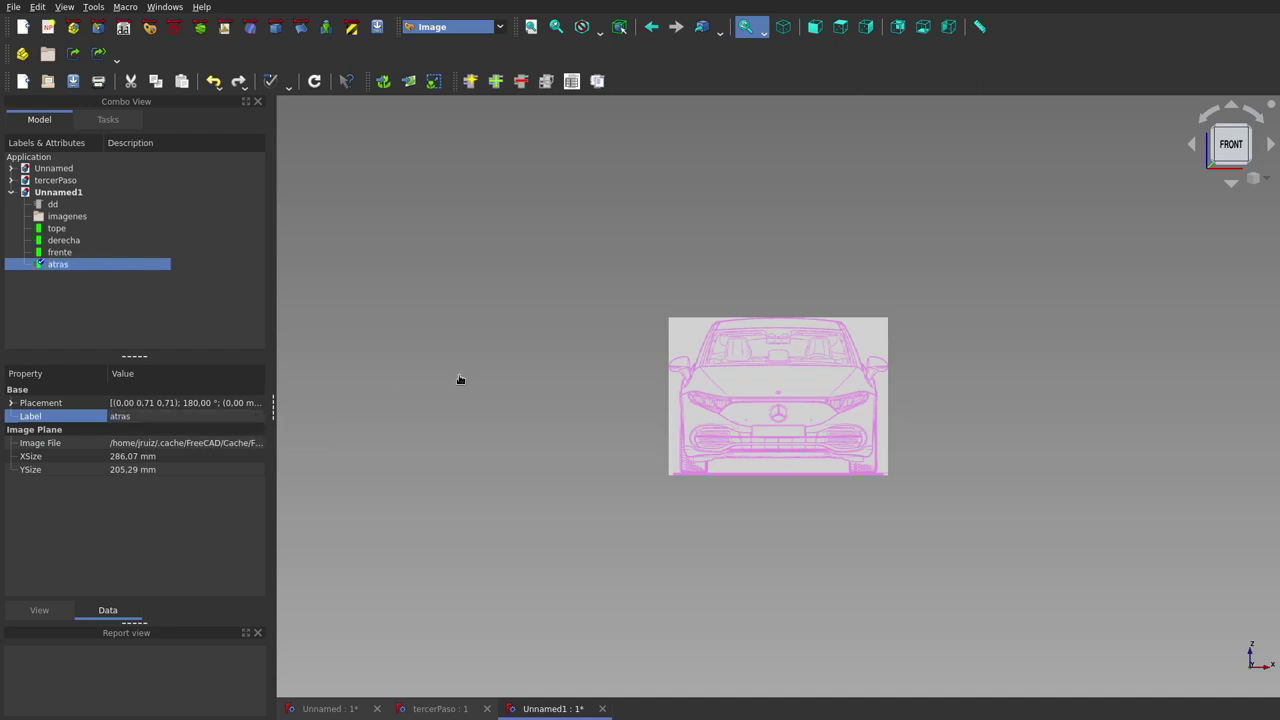
{"action": "left_click", "coordinate": [518, 320]}
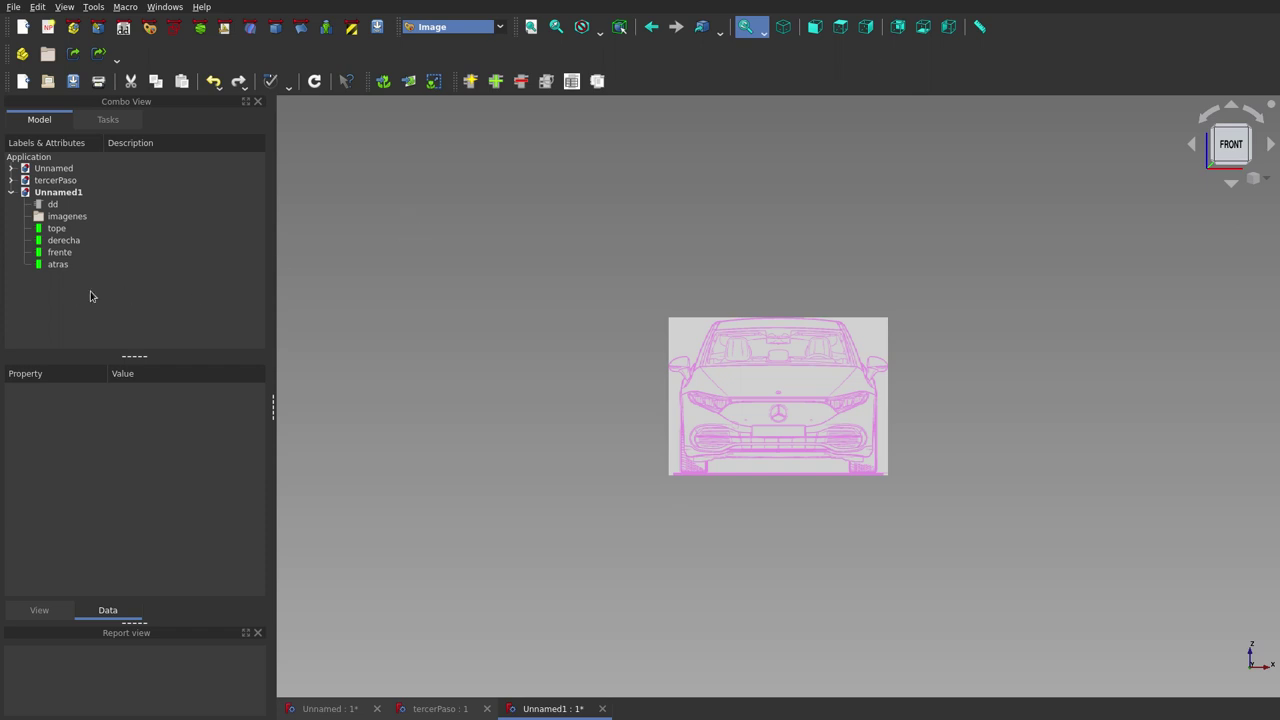
Select frente, view the model from the rear and orbit to see the crossed planes.
{"action": "left_click", "coordinate": [66, 256]}
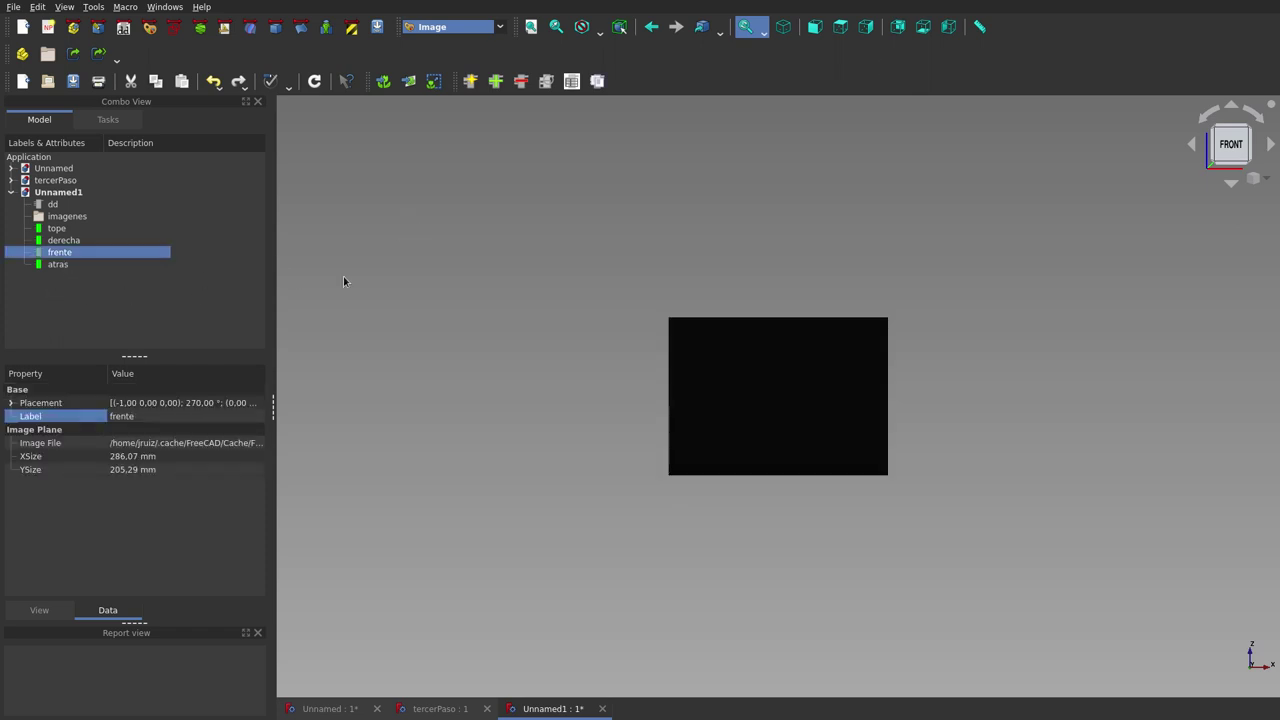
{"action": "left_click", "coordinate": [899, 28]}
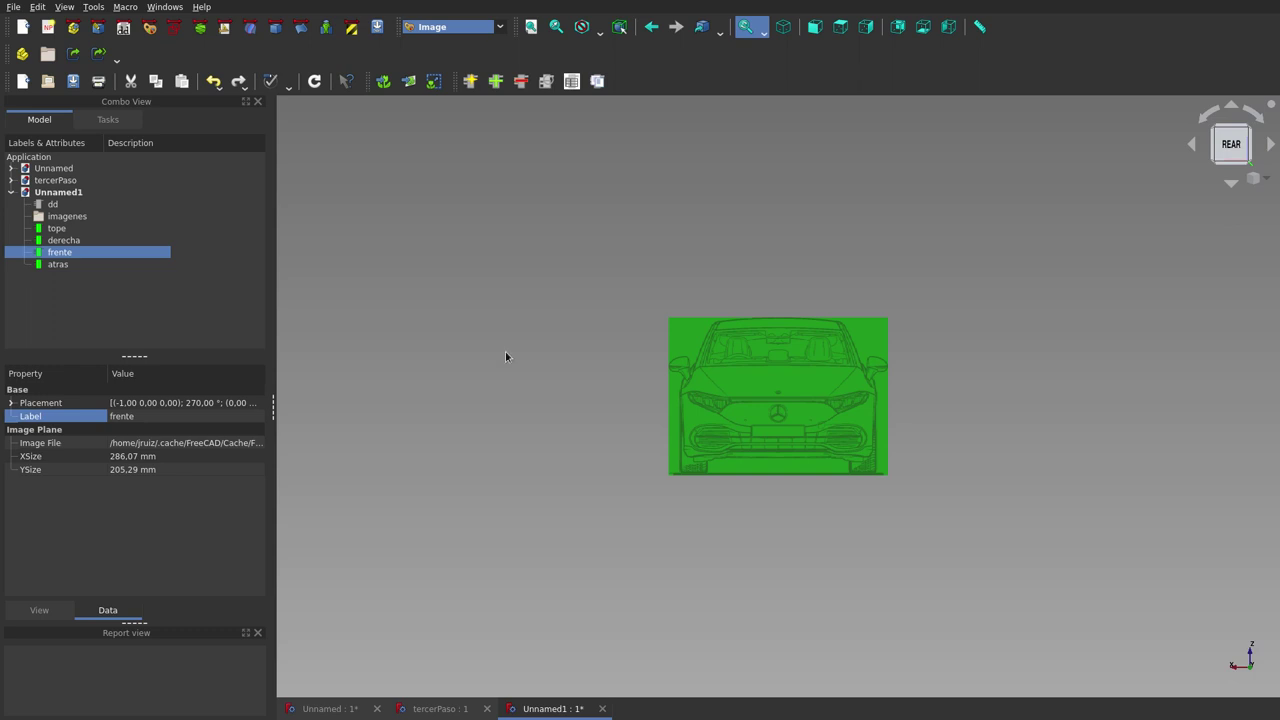
{"action": "middle_click_drag", "start_coordinate": [386, 301], "coordinate": [483, 363]}
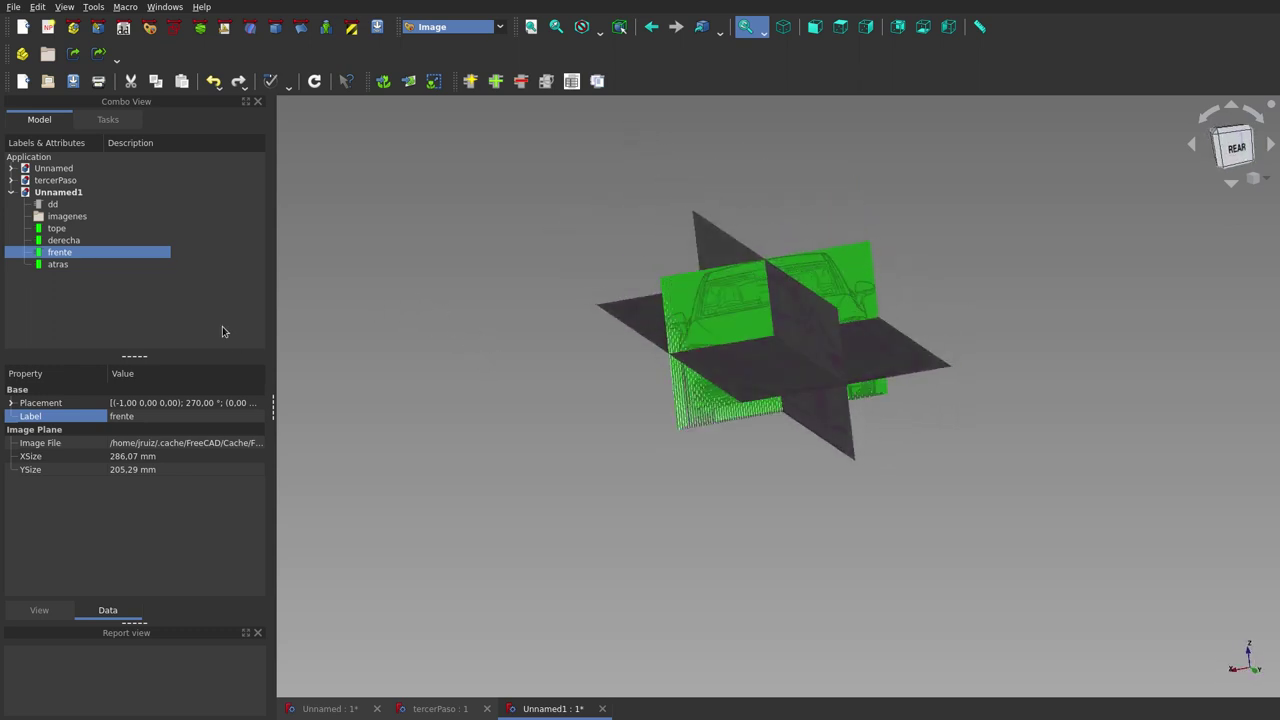
Set Selectable to false for tope, derecha, frente and atras together.
{"action": "left_click", "coordinate": [57, 229]}
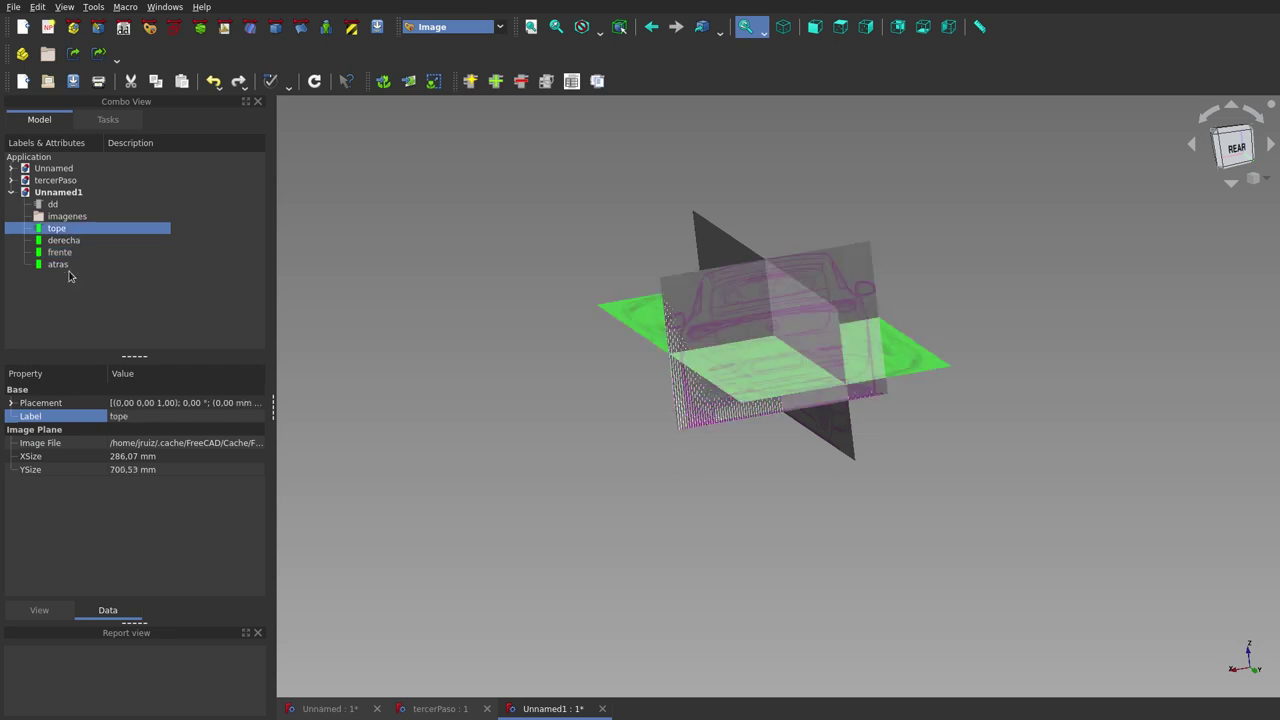
{"action": "left_click", "coordinate": [62, 266], "text": "shift"}
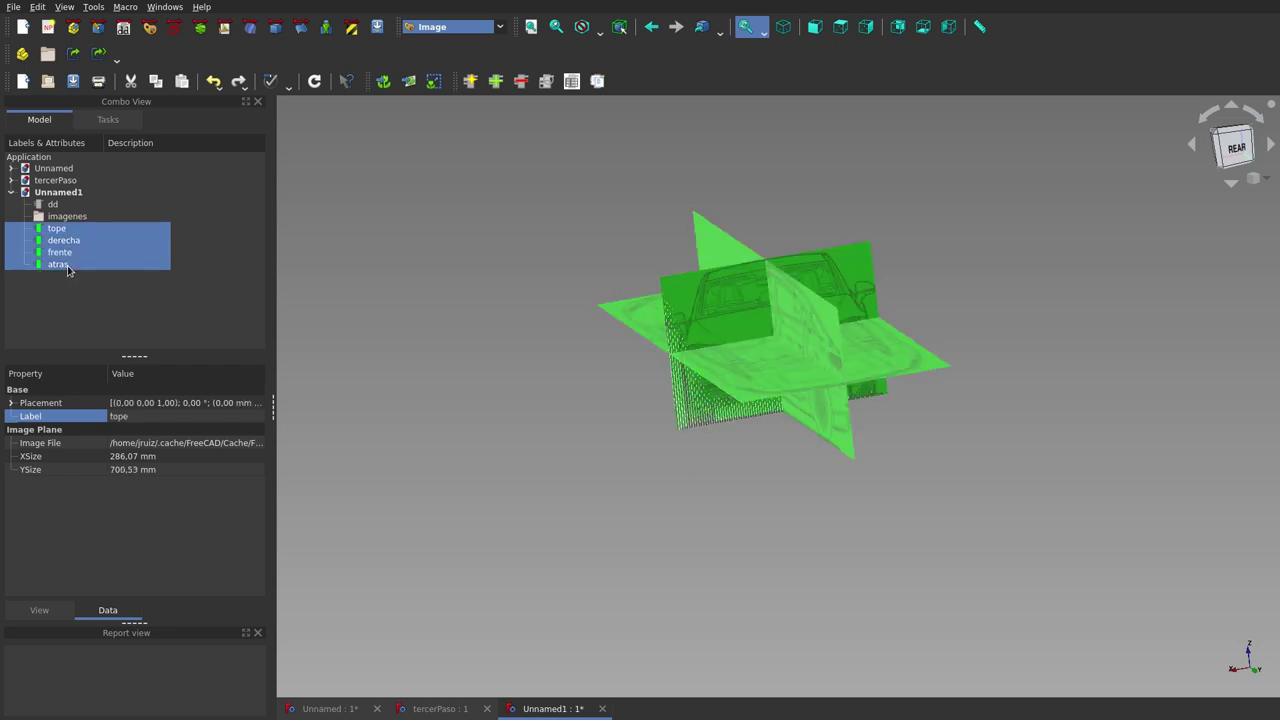
{"action": "left_click", "coordinate": [42, 617]}
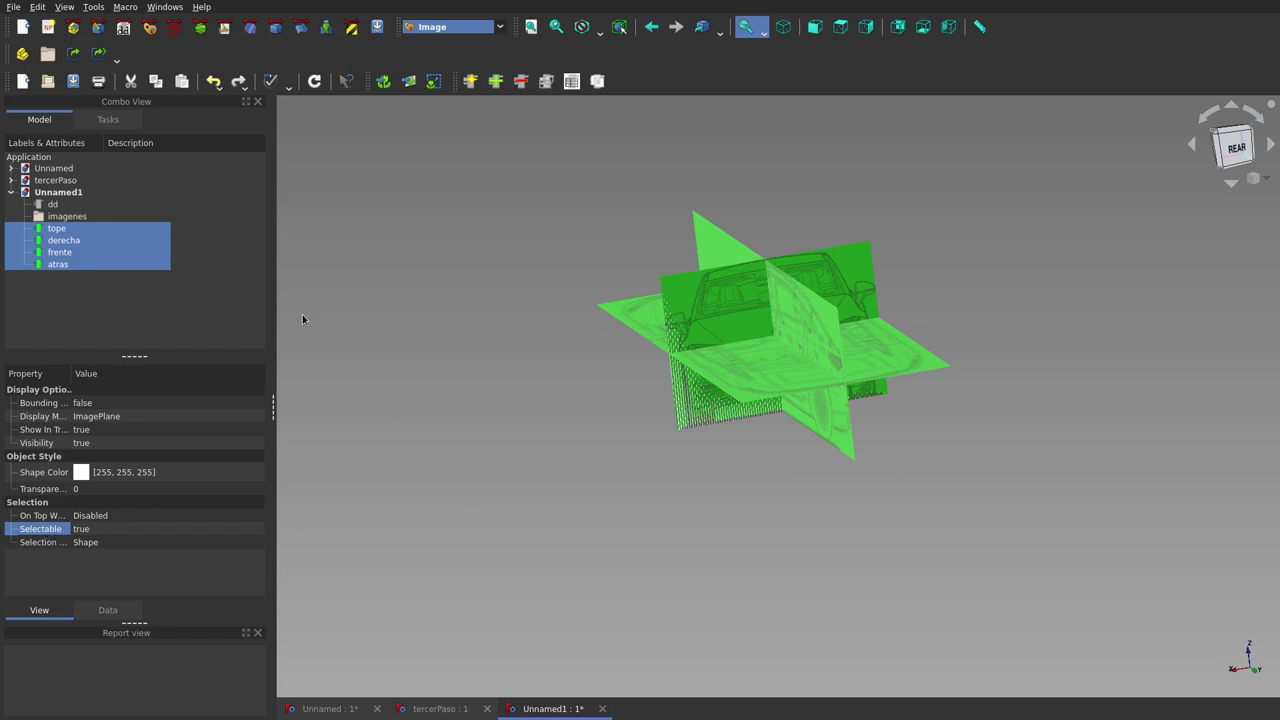
{"action": "left_click", "coordinate": [152, 530]}
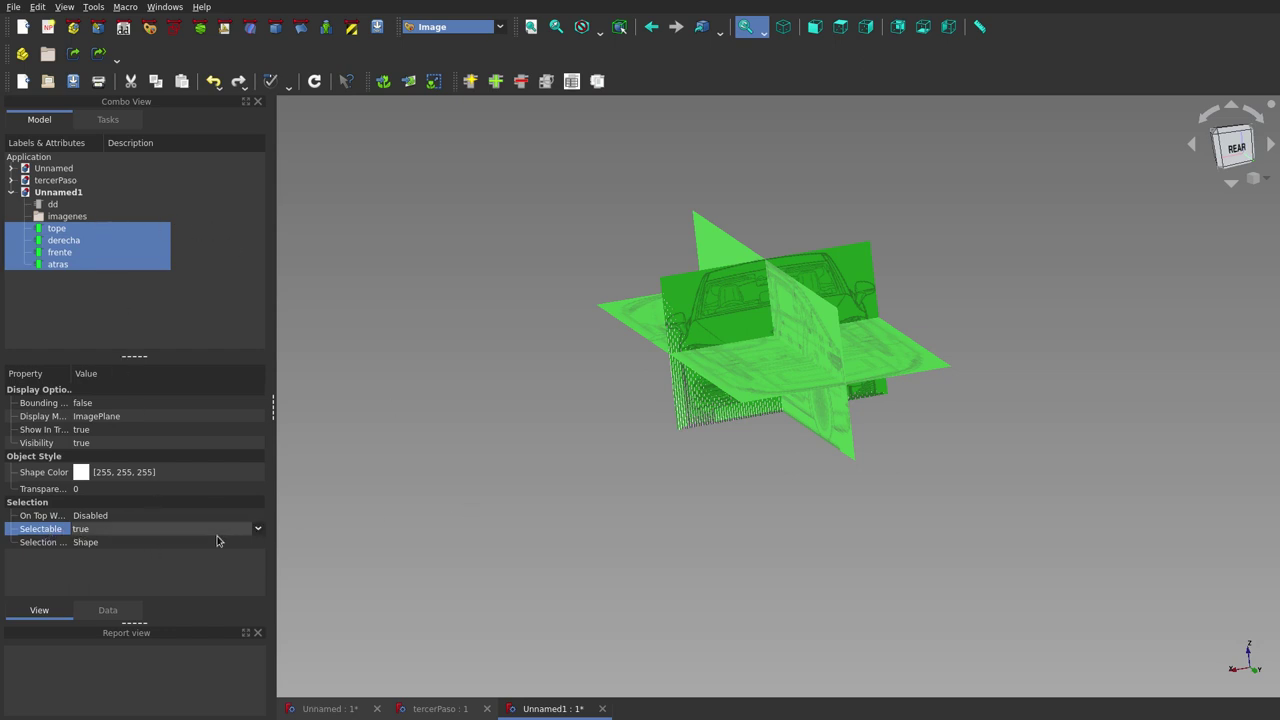
{"action": "left_click", "coordinate": [258, 529]}
{"action": "left_click", "coordinate": [251, 536]}
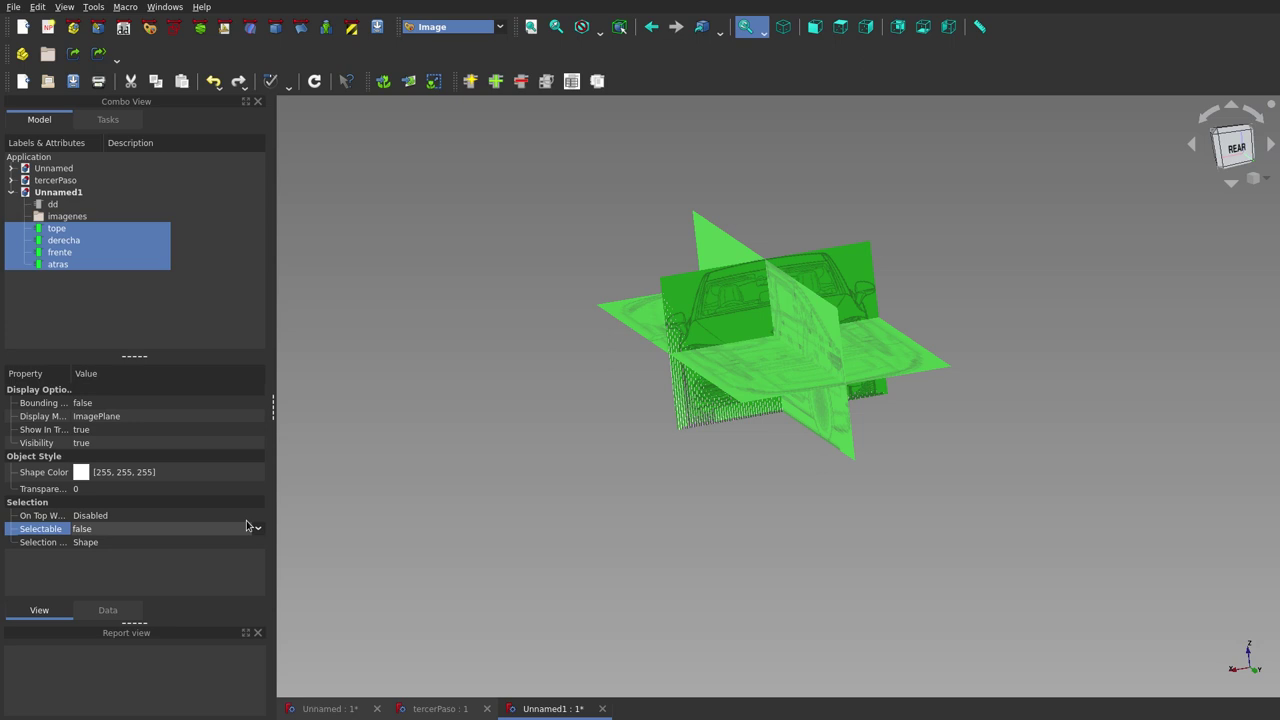
{"action": "left_click", "coordinate": [439, 516]}
{"action": "mouse_move", "coordinate": [440, 463]}
{"action": "middle_mouse_down"}
{"action": "mouse_move", "coordinate": [527, 482]}
{"action": "mouse_move", "coordinate": [668, 451]}
{"action": "mouse_move", "coordinate": [634, 486]}
{"action": "mouse_move", "coordinate": [583, 474]}
{"action": "mouse_move", "coordinate": [587, 458]}
{"action": "middle_mouse_up"}
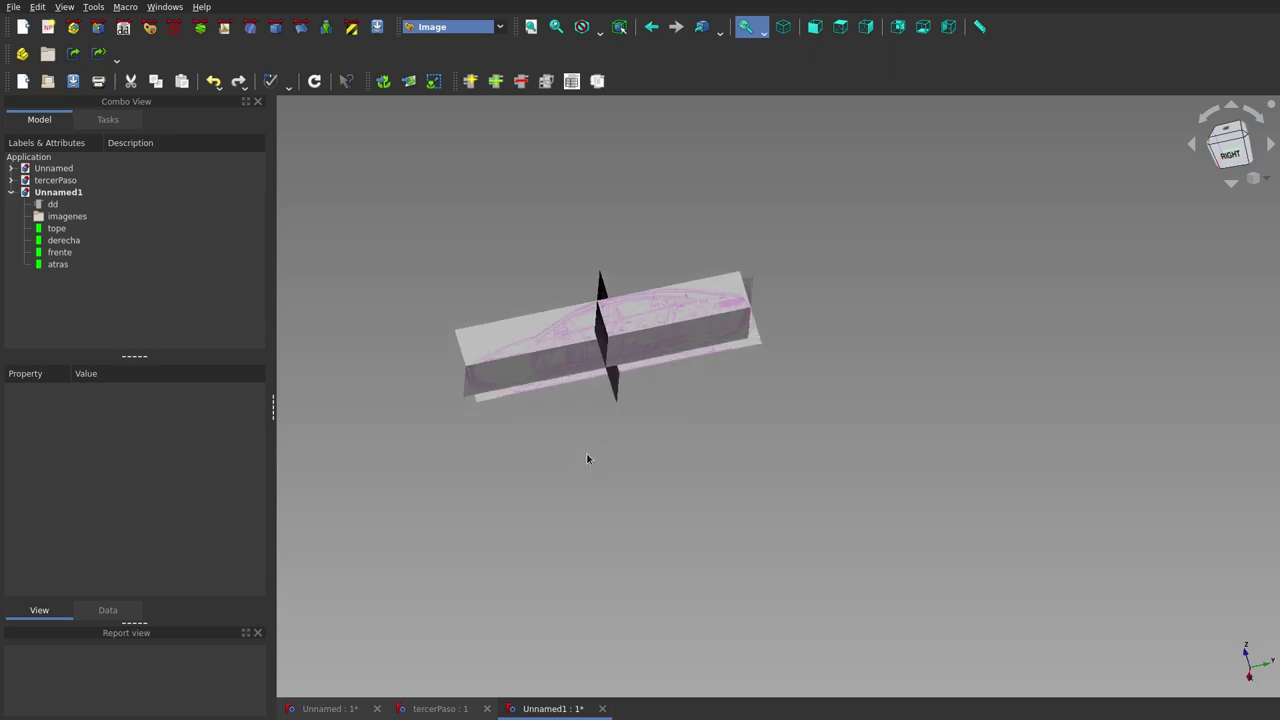
{"action": "left_click", "coordinate": [440, 712]}
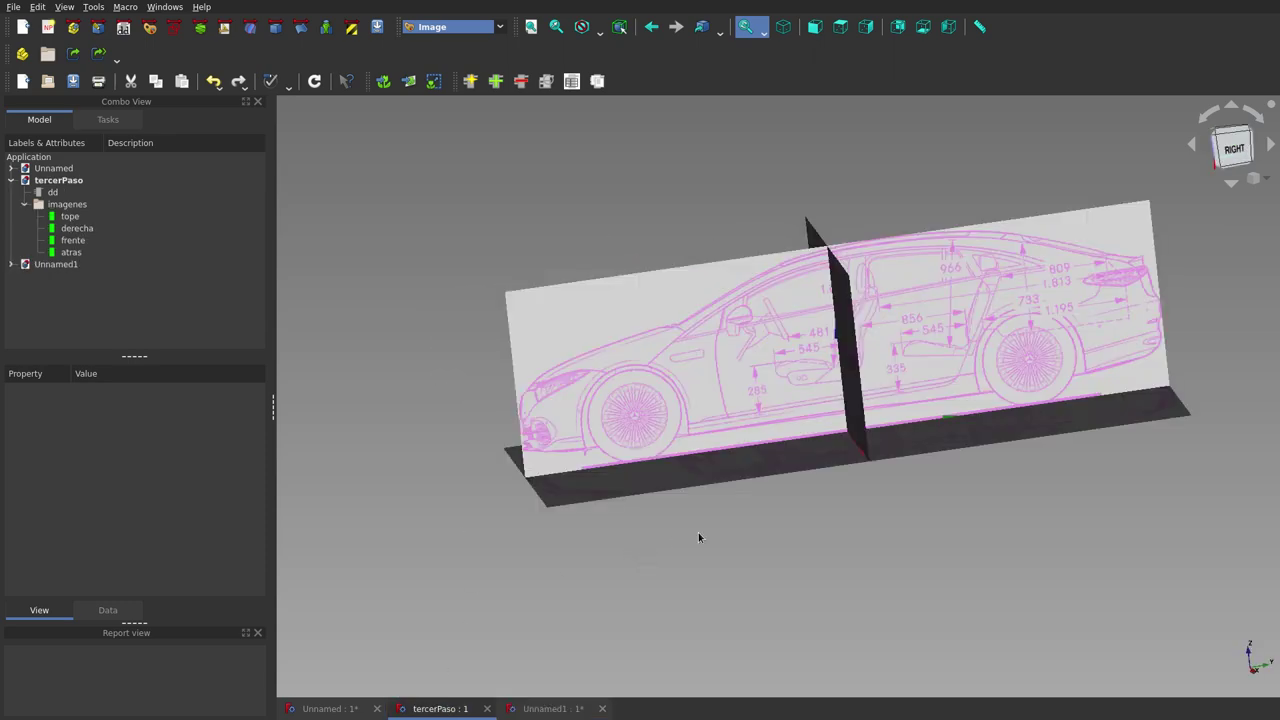
{"action": "mouse_move", "coordinate": [699, 538]}
{"action": "middle_mouse_down"}
{"action": "mouse_move", "coordinate": [714, 571]}
{"action": "mouse_move", "coordinate": [580, 577]}
{"action": "mouse_move", "coordinate": [686, 586]}
{"action": "mouse_move", "coordinate": [932, 511]}
{"action": "mouse_move", "coordinate": [866, 503]}
{"action": "mouse_move", "coordinate": [697, 606]}
{"action": "middle_mouse_up"}
{"action": "left_click", "coordinate": [545, 708]}
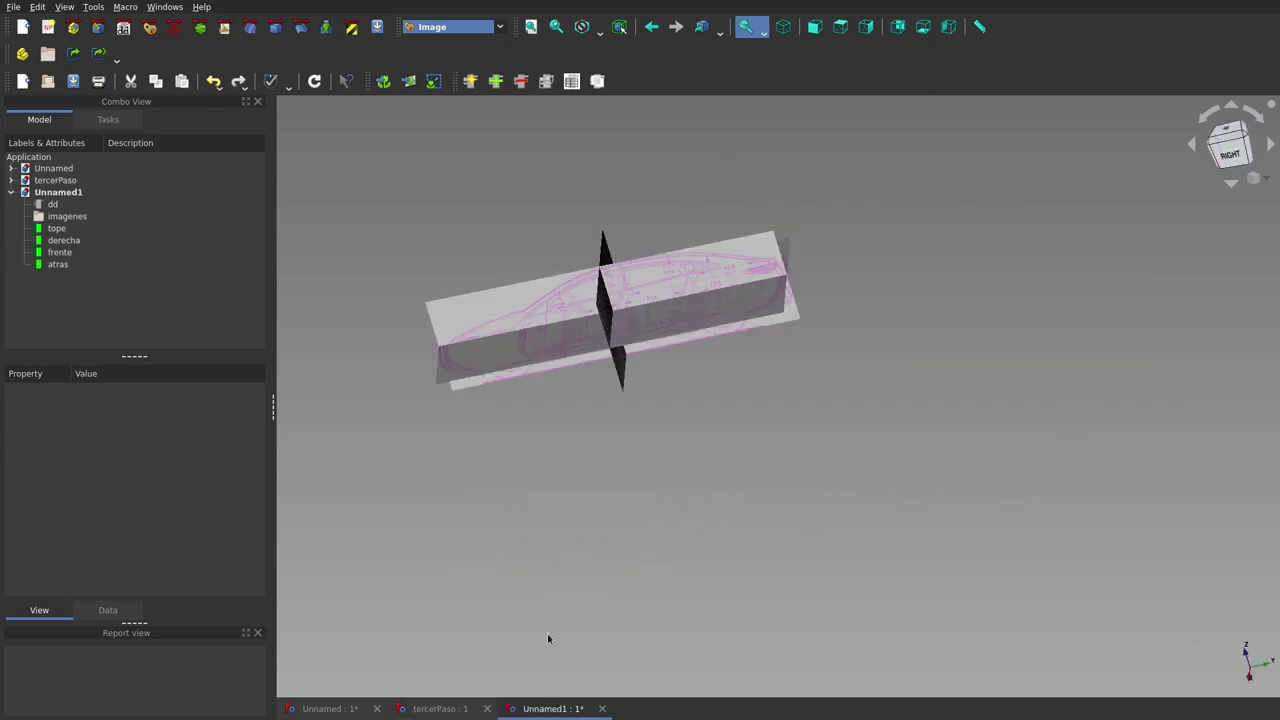
{"action": "mouse_move", "coordinate": [574, 334]}
{"action": "middle_mouse_down"}
{"action": "mouse_move", "coordinate": [614, 414]}
{"action": "mouse_move", "coordinate": [537, 326]}
{"action": "mouse_move", "coordinate": [664, 314]}
{"action": "mouse_move", "coordinate": [640, 260]}
{"action": "mouse_move", "coordinate": [548, 545]}
{"action": "mouse_move", "coordinate": [514, 506]}
{"action": "mouse_move", "coordinate": [518, 523]}
{"action": "middle_mouse_up"}
{"action": "scroll", "coordinate": [439, 573], "scroll_direction": "down", "scroll_amount": 2}
{"action": "scroll", "coordinate": [606, 525], "scroll_direction": "down", "scroll_amount": 2}
{"action": "scroll", "coordinate": [503, 508], "scroll_direction": "up", "scroll_amount": 2}
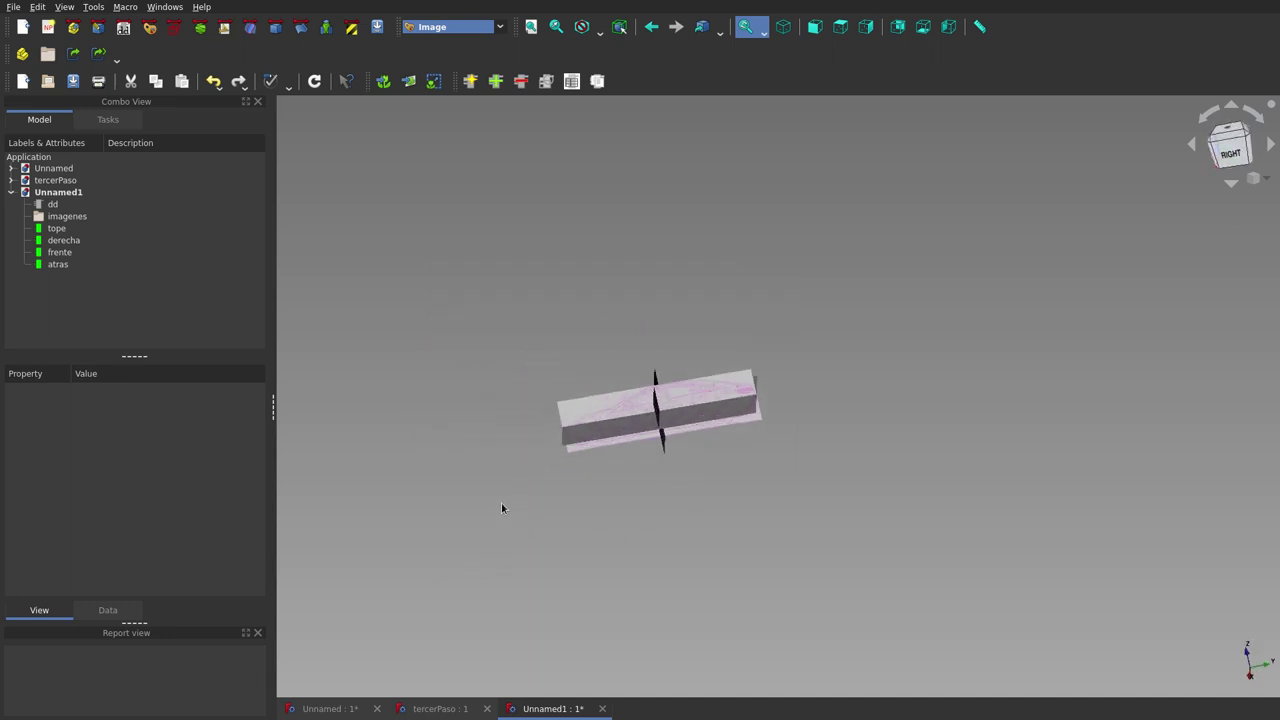
{"action": "scroll", "coordinate": [503, 515], "scroll_direction": "up", "scroll_amount": 3}
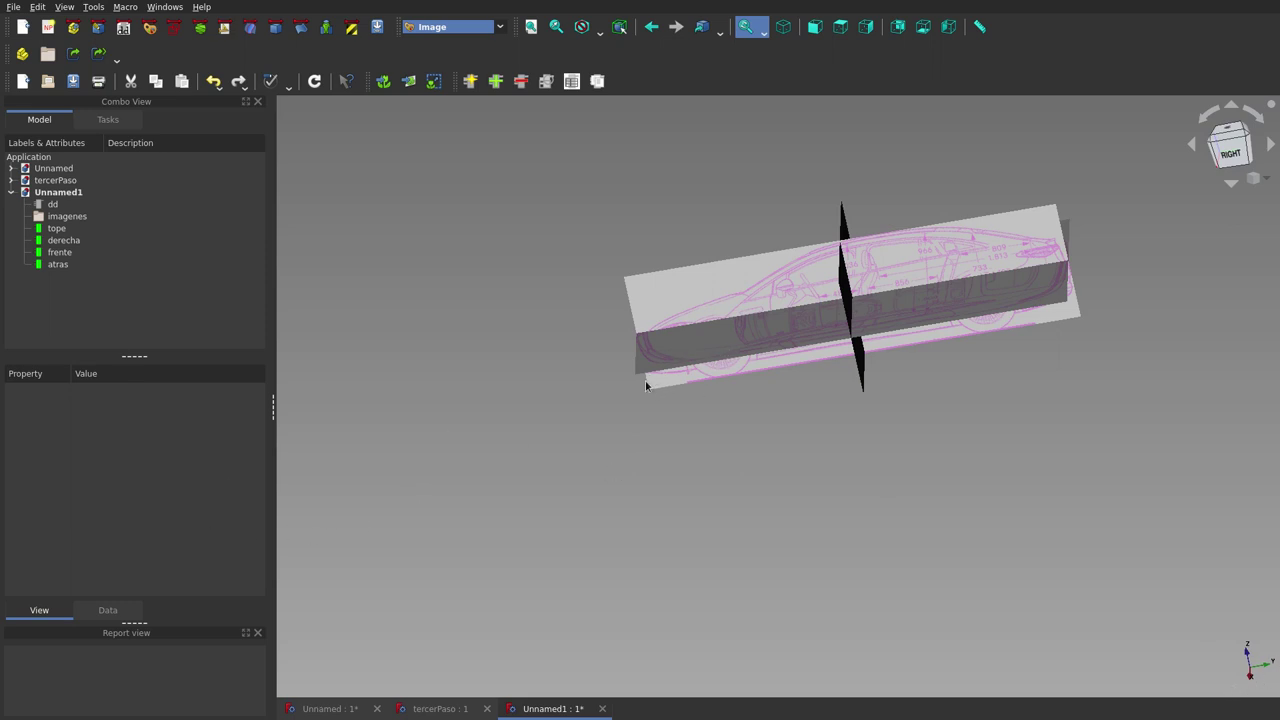
{"action": "mouse_move", "coordinate": [690, 401]}
{"action": "middle_mouse_down"}
{"action": "mouse_move", "coordinate": [834, 460]}
{"action": "mouse_move", "coordinate": [931, 474]}
{"action": "mouse_move", "coordinate": [799, 361]}
{"action": "middle_mouse_up"}
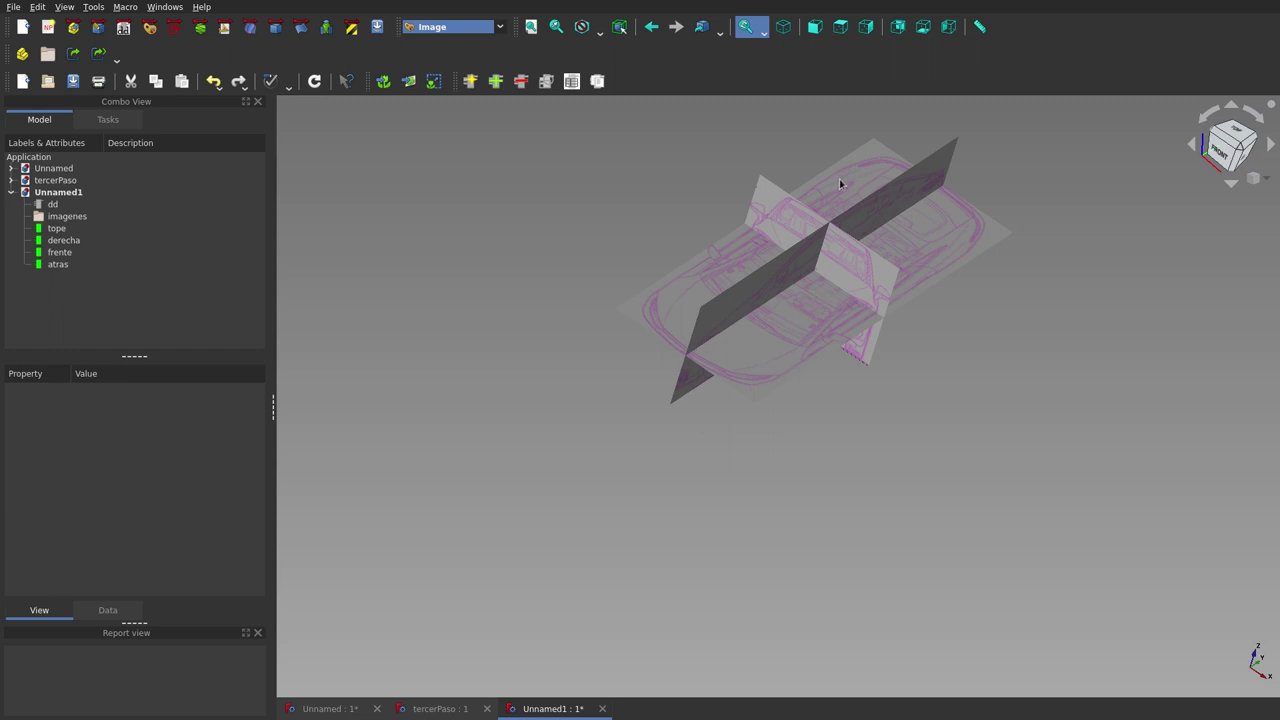
{"action": "mouse_move", "coordinate": [843, 322]}
{"action": "middle_mouse_down"}
{"action": "mouse_move", "coordinate": [829, 211]}
{"action": "mouse_move", "coordinate": [803, 260]}
{"action": "middle_mouse_up"}
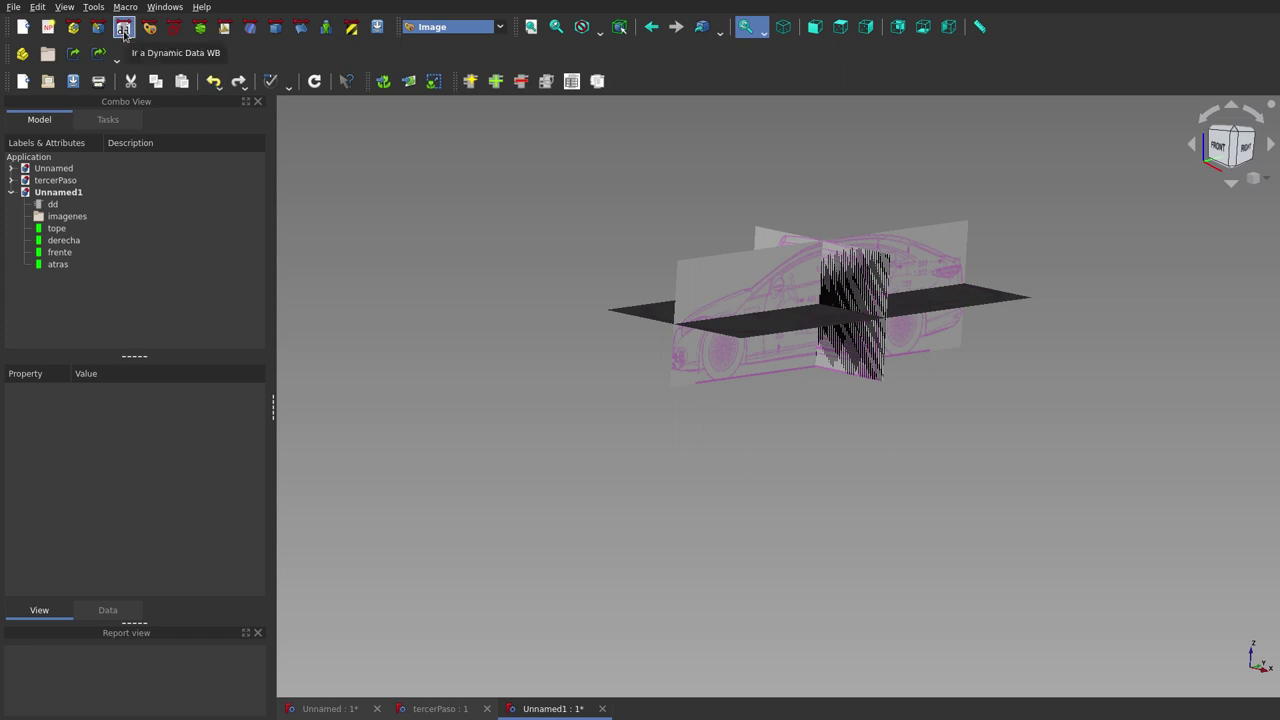
Use DynamicData Copy Property on dd and tope to add ddXSize, parametrically linked to XSize.
{"action": "left_click", "coordinate": [124, 30]}
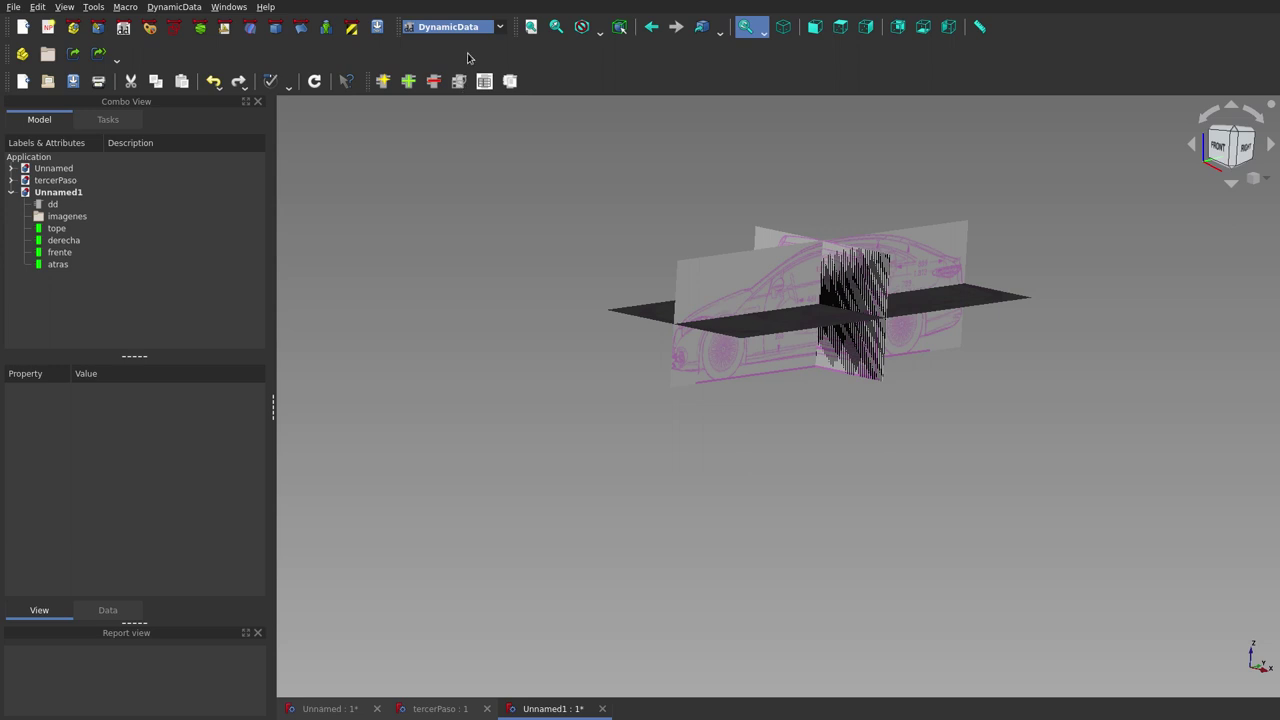
{"action": "left_click", "coordinate": [58, 204]}
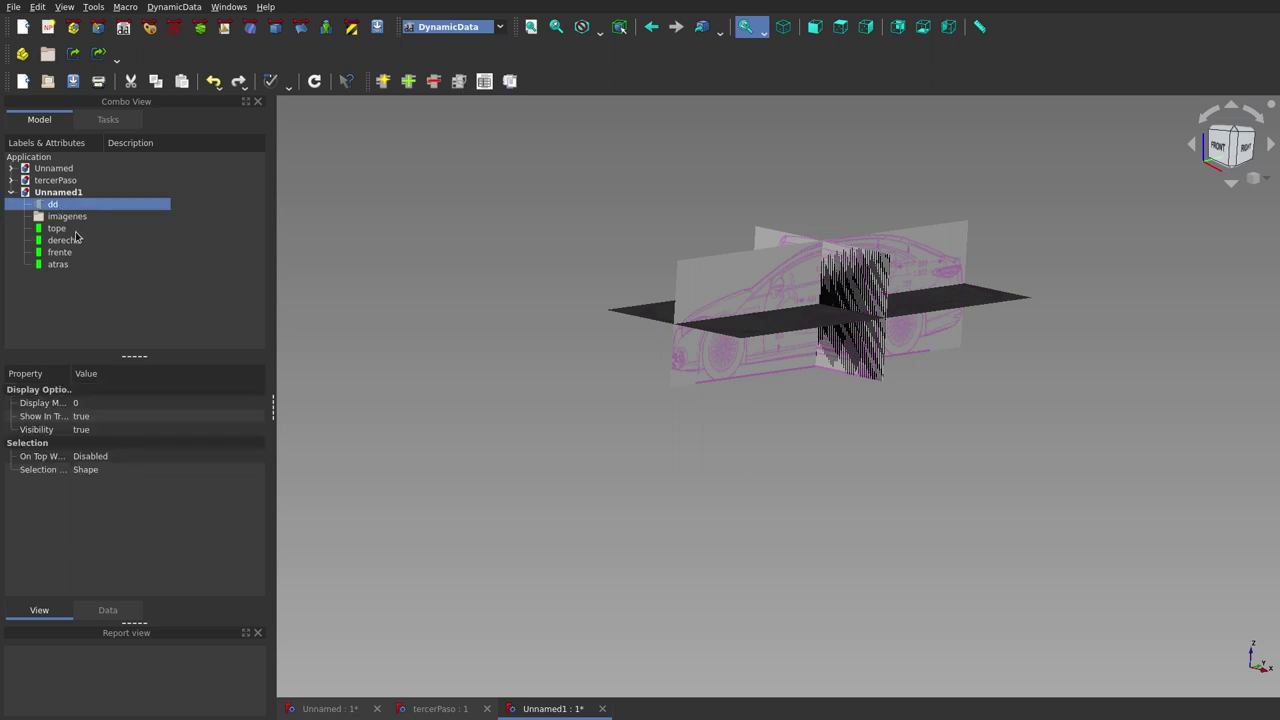
{"action": "left_click", "coordinate": [70, 229], "text": "ctrl"}
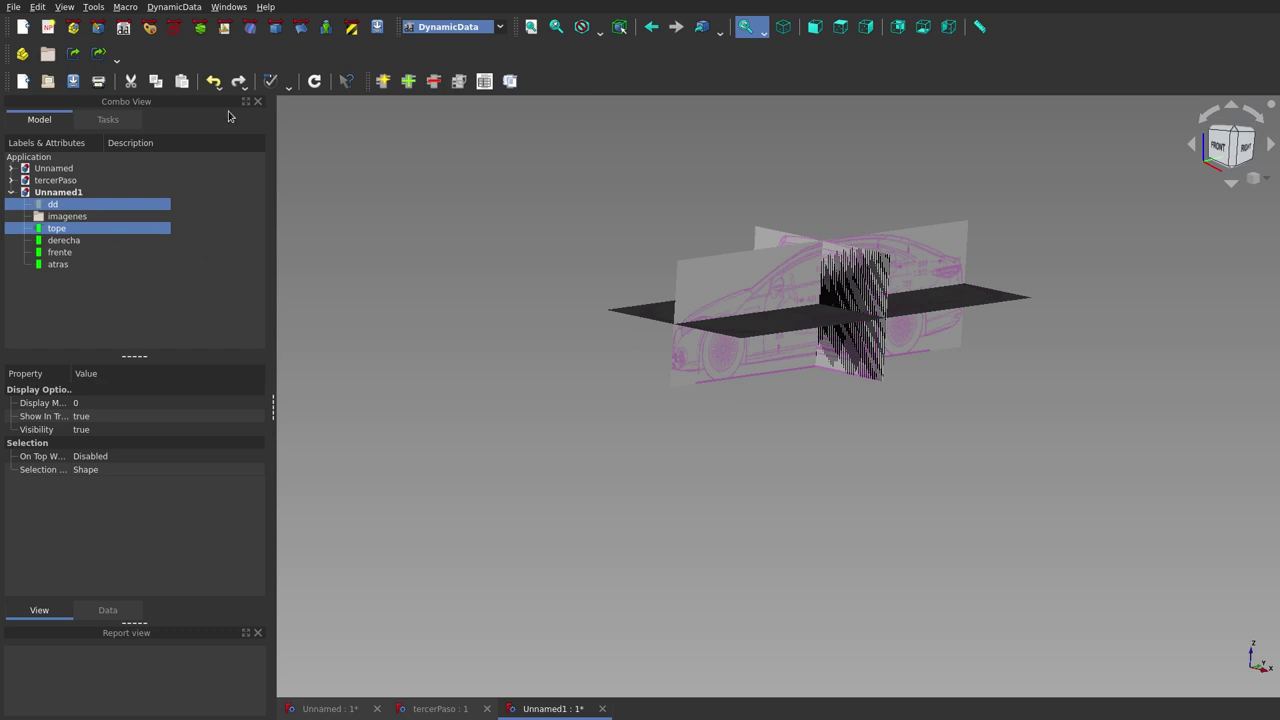
{"action": "left_click", "coordinate": [191, 8]}
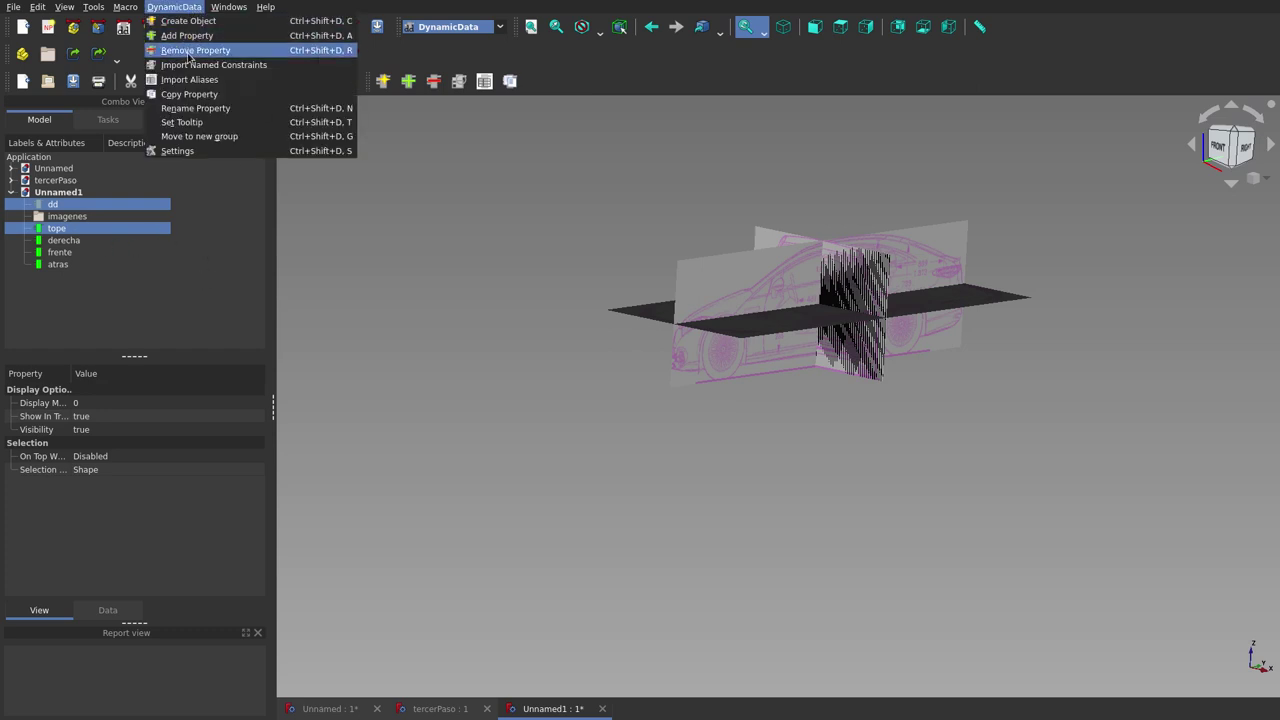
{"action": "left_click", "coordinate": [190, 94]}
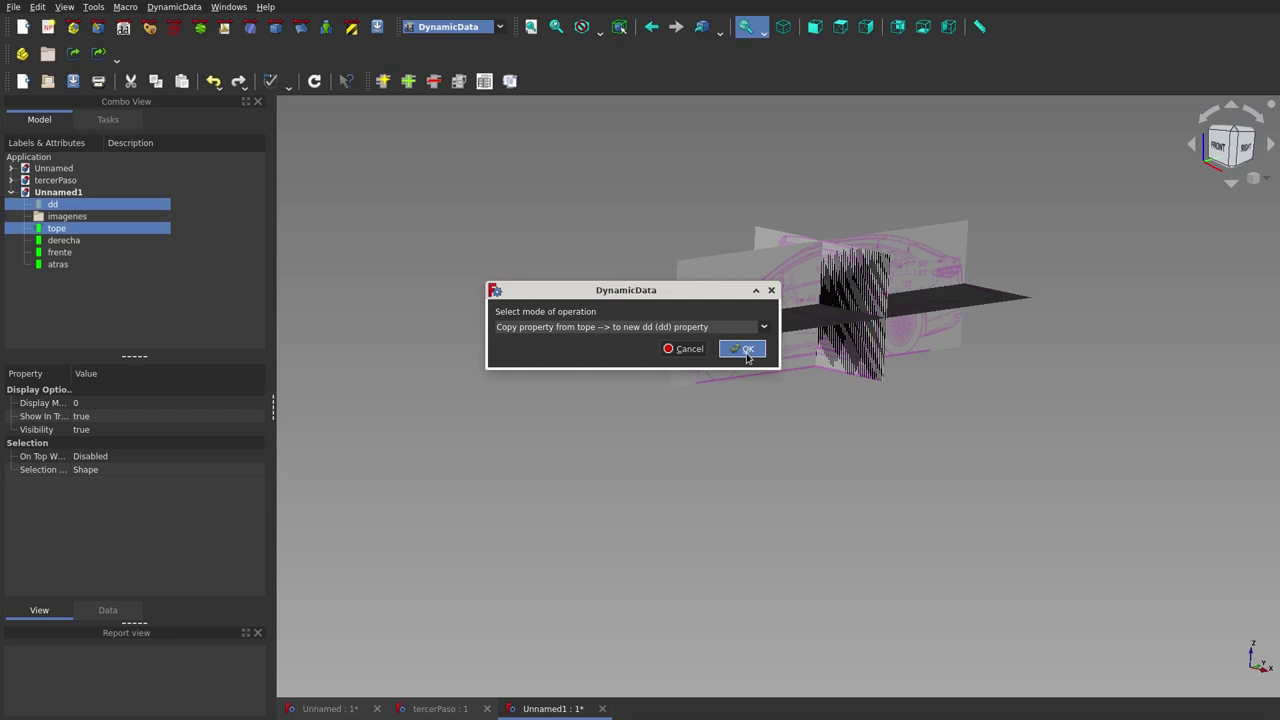
{"action": "left_click", "coordinate": [746, 350]}
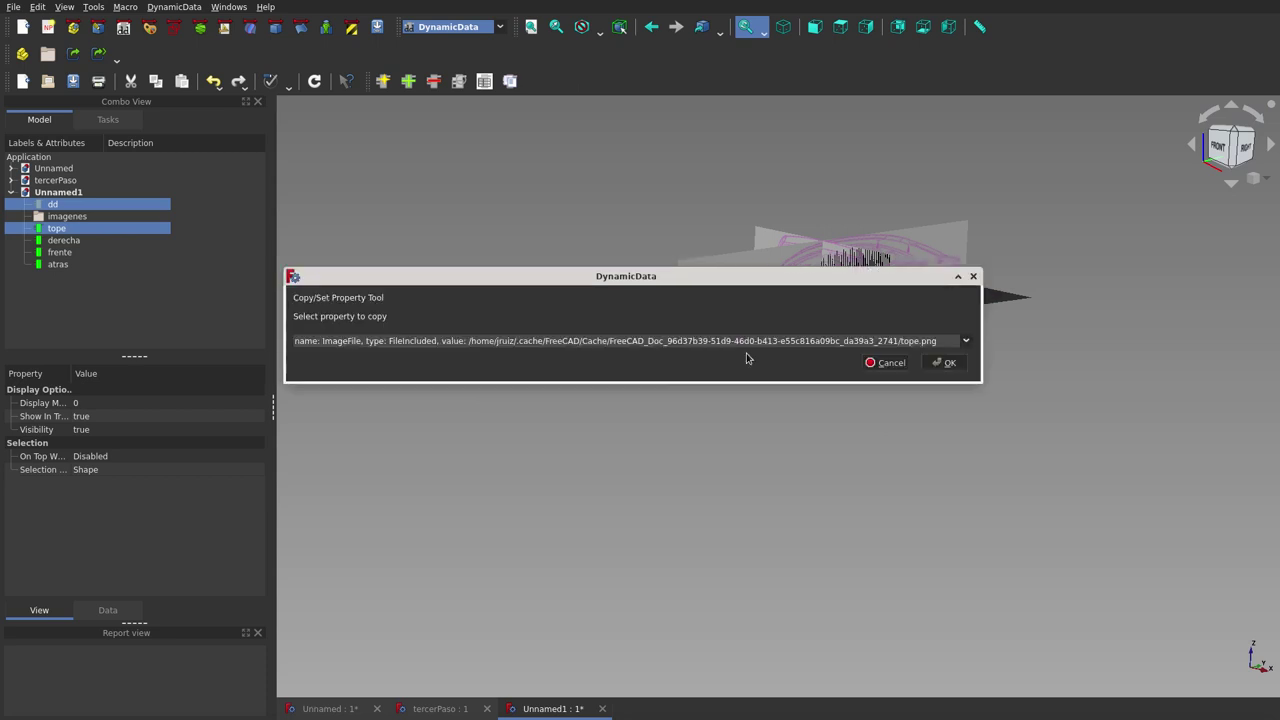
{"action": "left_click", "coordinate": [965, 341]}
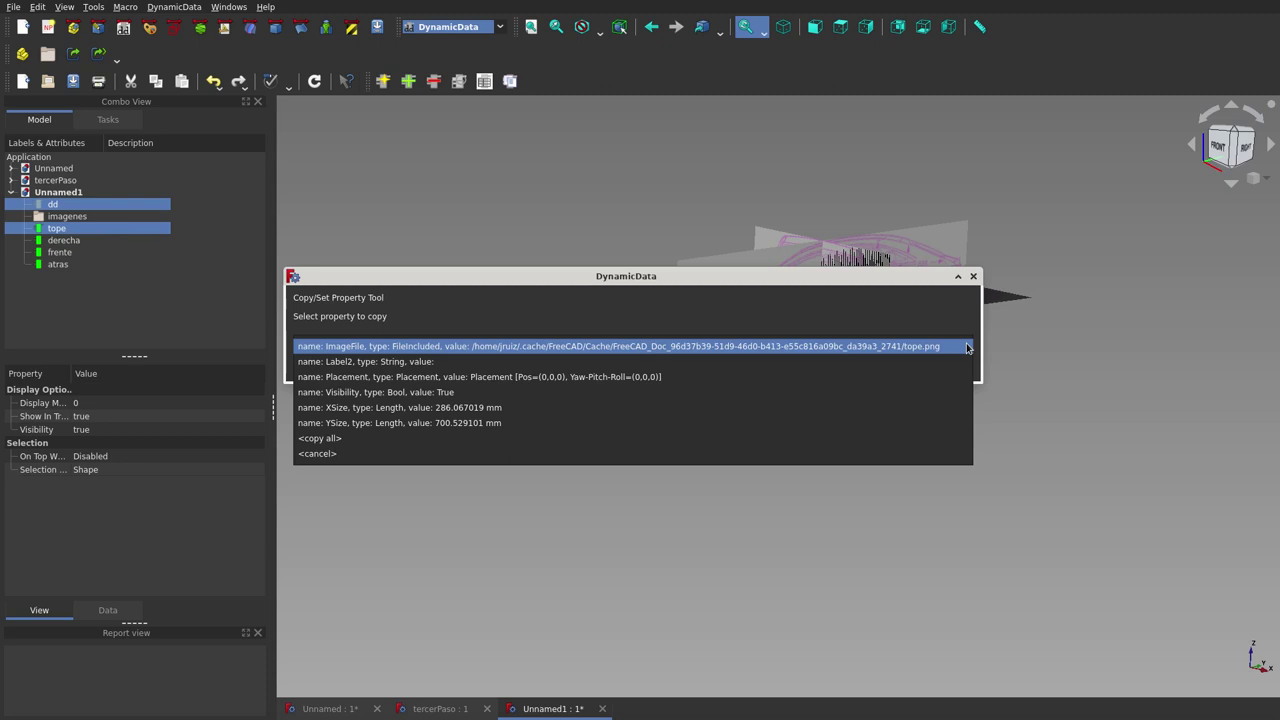
{"action": "left_click", "coordinate": [521, 410]}
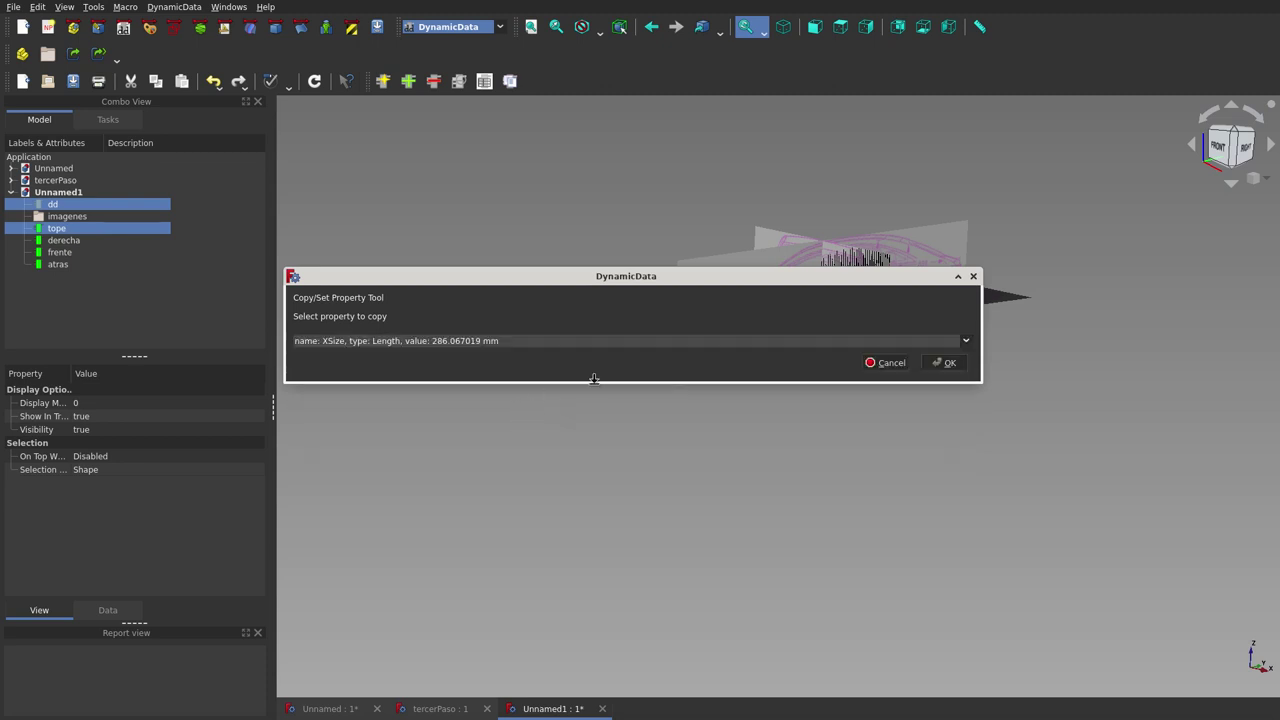
{"action": "left_click", "coordinate": [942, 362]}
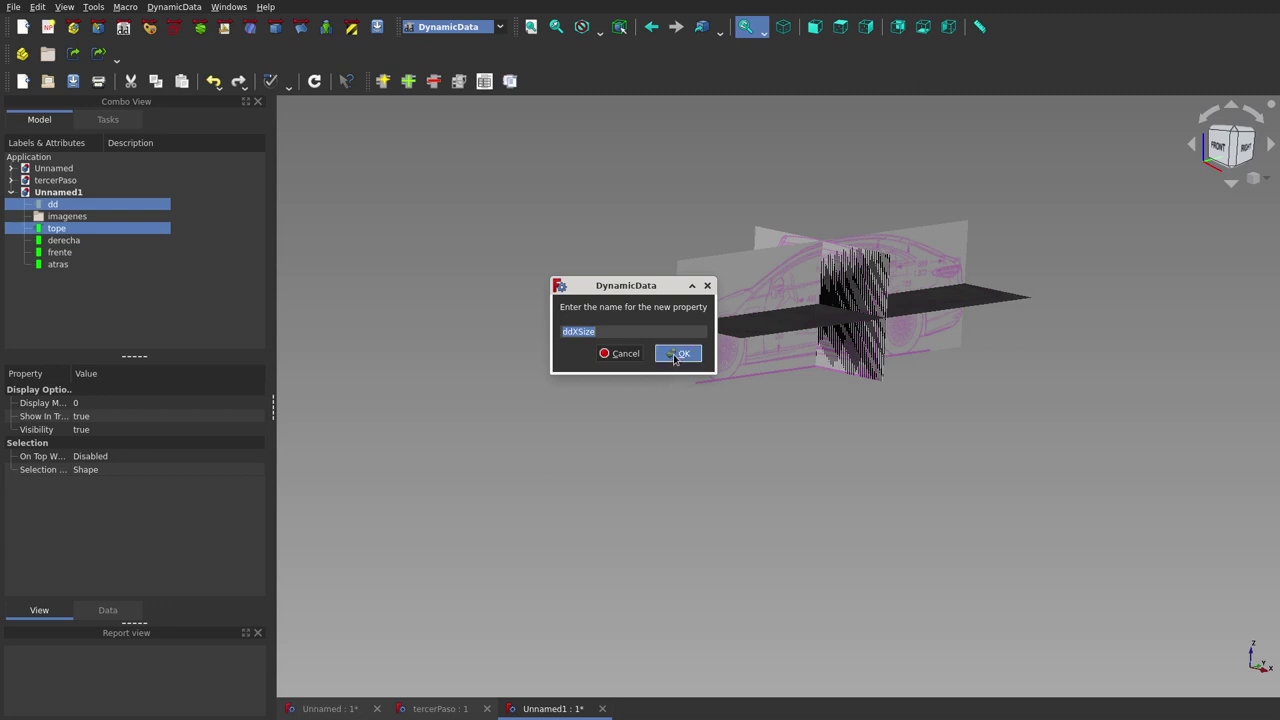
{"action": "left_click", "coordinate": [675, 356]}
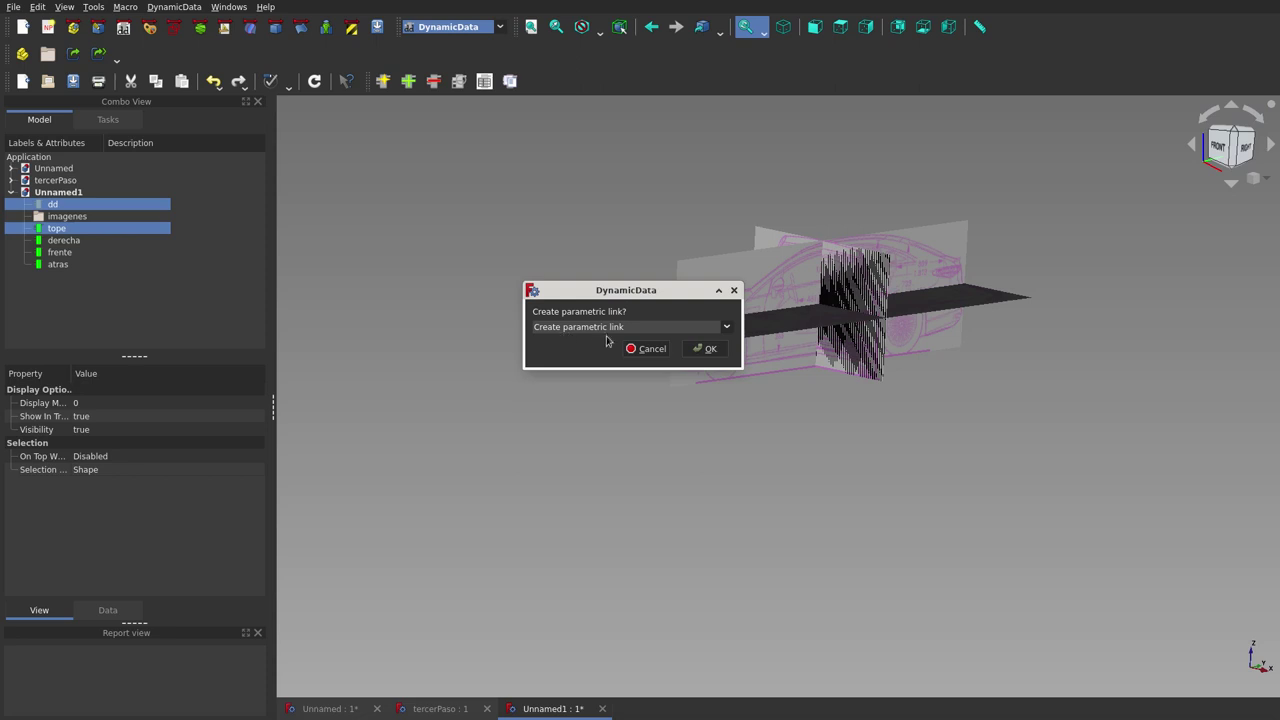
{"action": "left_click", "coordinate": [712, 350]}
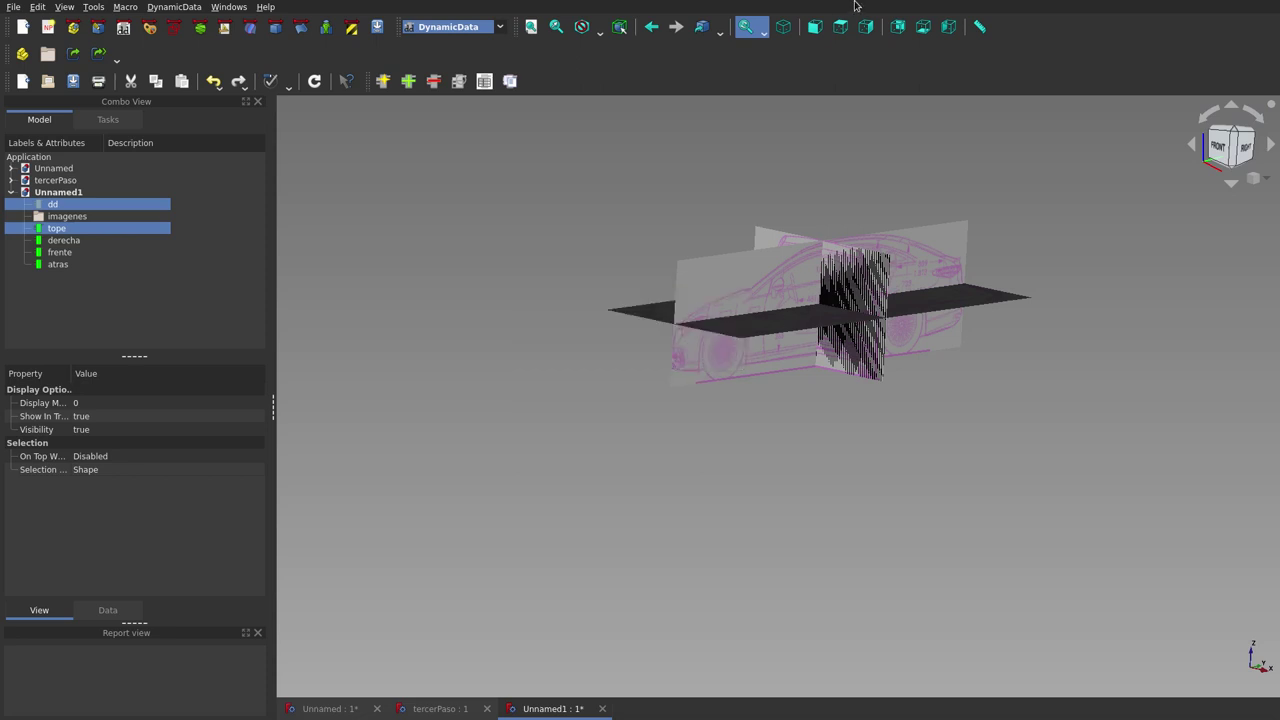
Switch to the Top view and zoom out to show the whole top blueprint.
{"action": "left_click", "coordinate": [841, 28]}
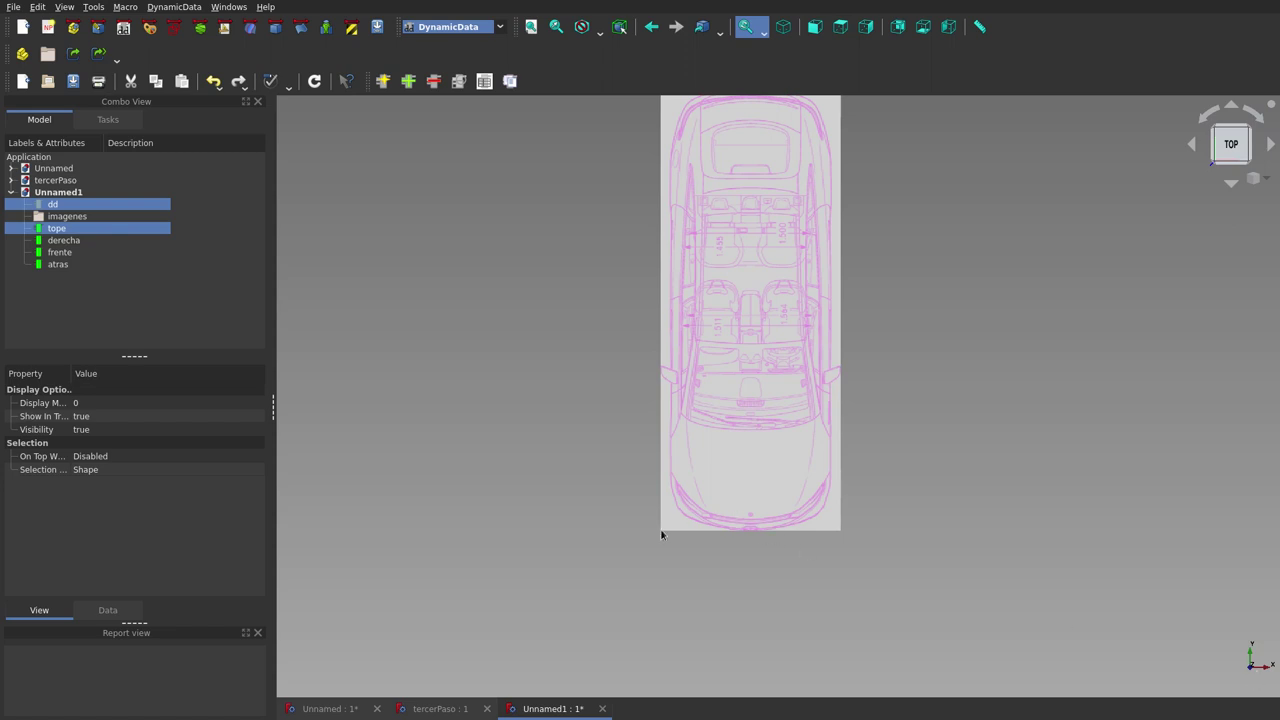
{"action": "scroll", "coordinate": [684, 510], "scroll_direction": "down", "scroll_amount": 1}
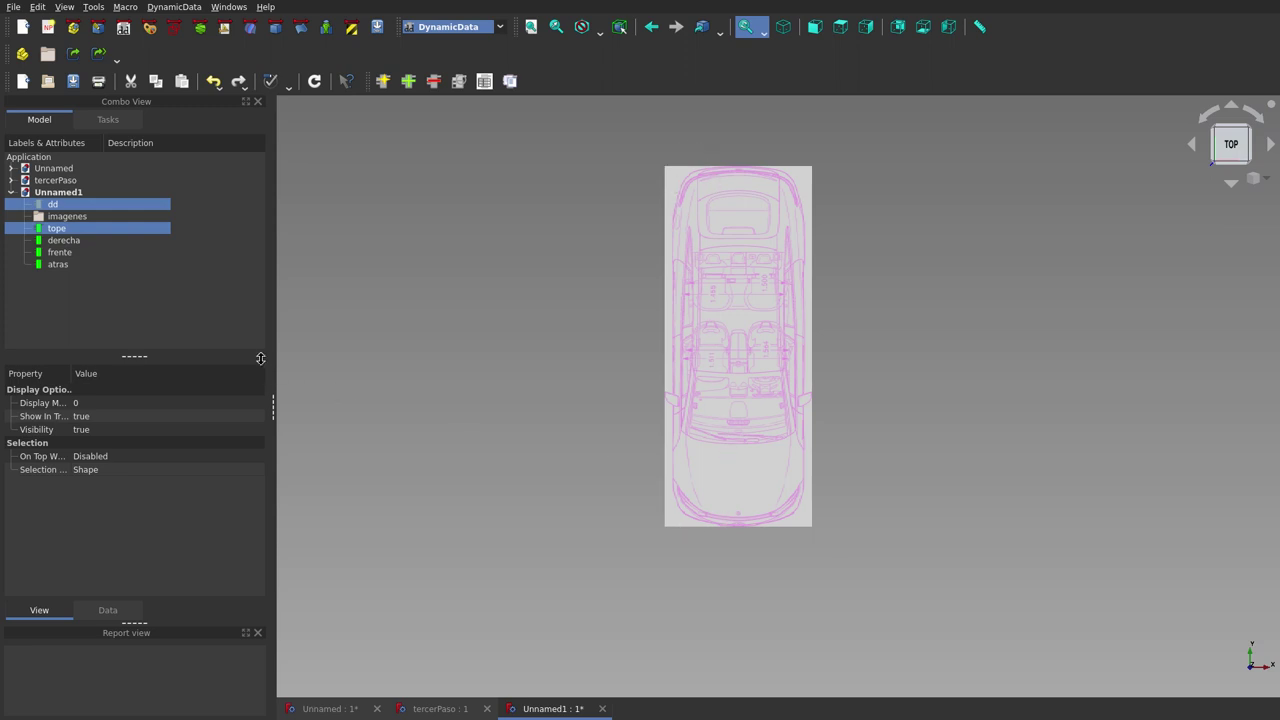
Copy tope's YSize (700.53 mm) into dd as a parametrically linked ddYSize property.
{"action": "left_click", "coordinate": [172, 10]}
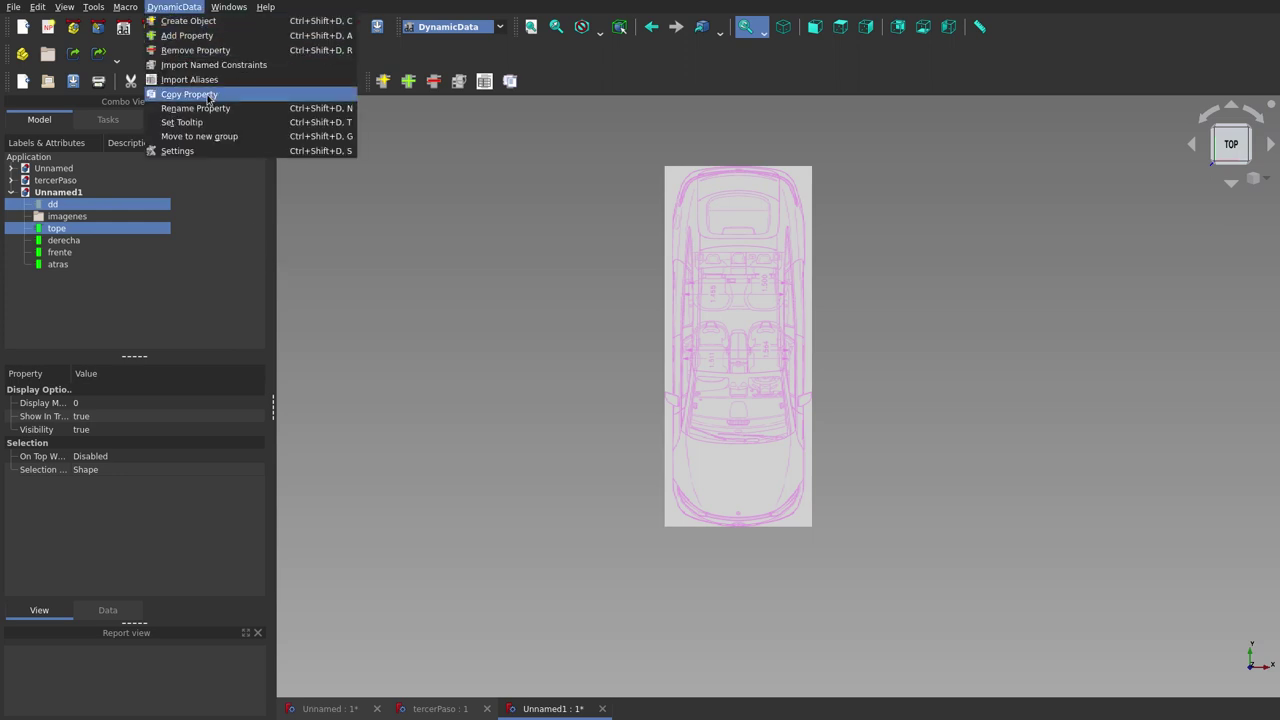
{"action": "left_click", "coordinate": [208, 95]}
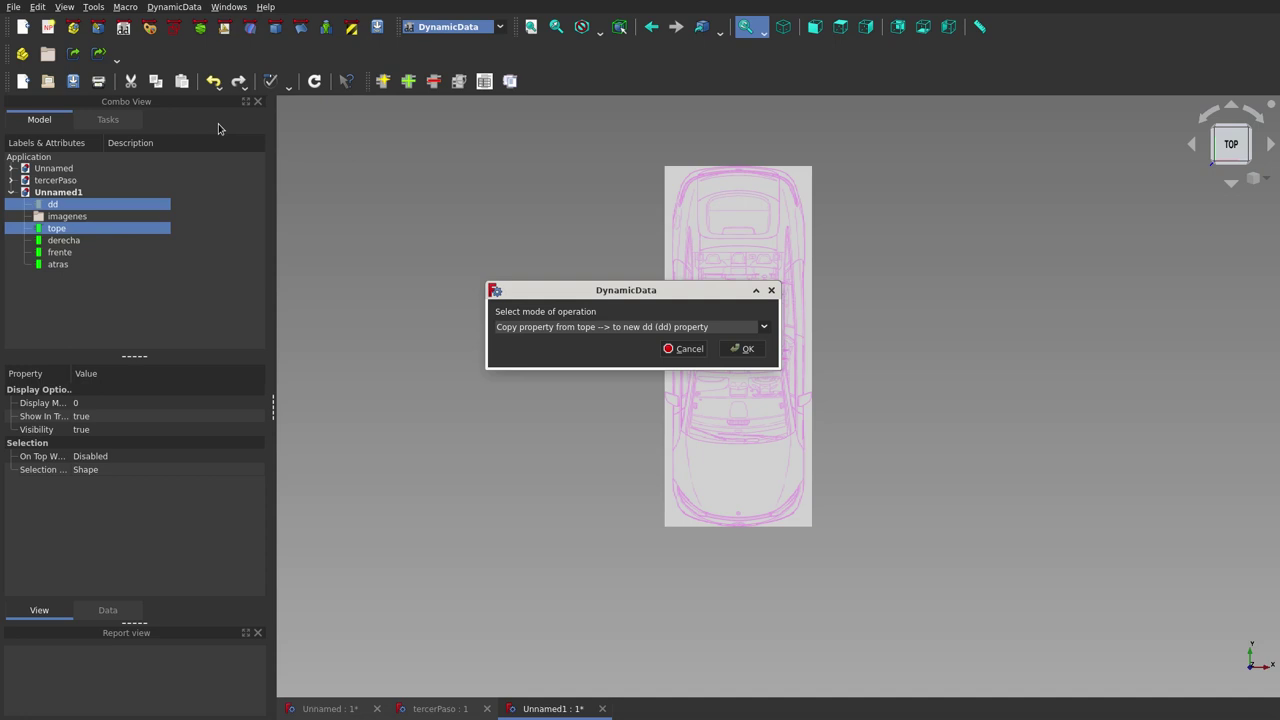
{"action": "left_click", "coordinate": [740, 345]}
{"action": "left_click", "coordinate": [963, 341]}
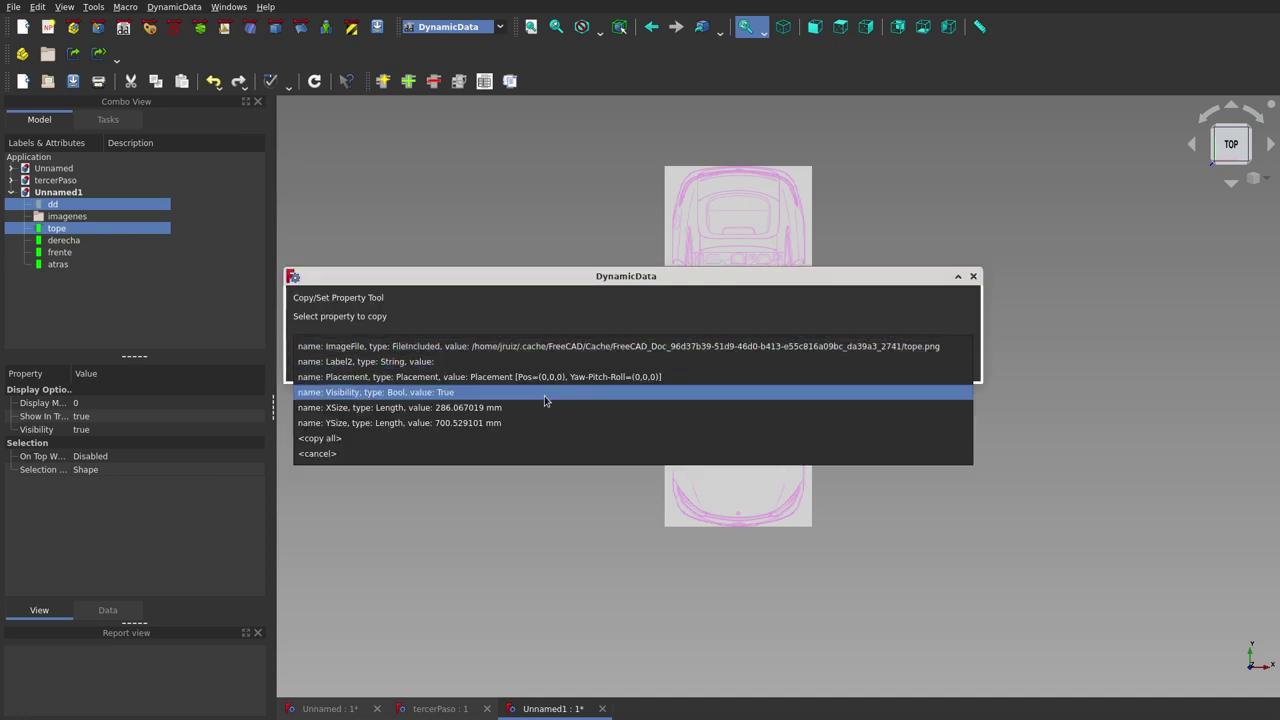
{"action": "left_click", "coordinate": [519, 424]}
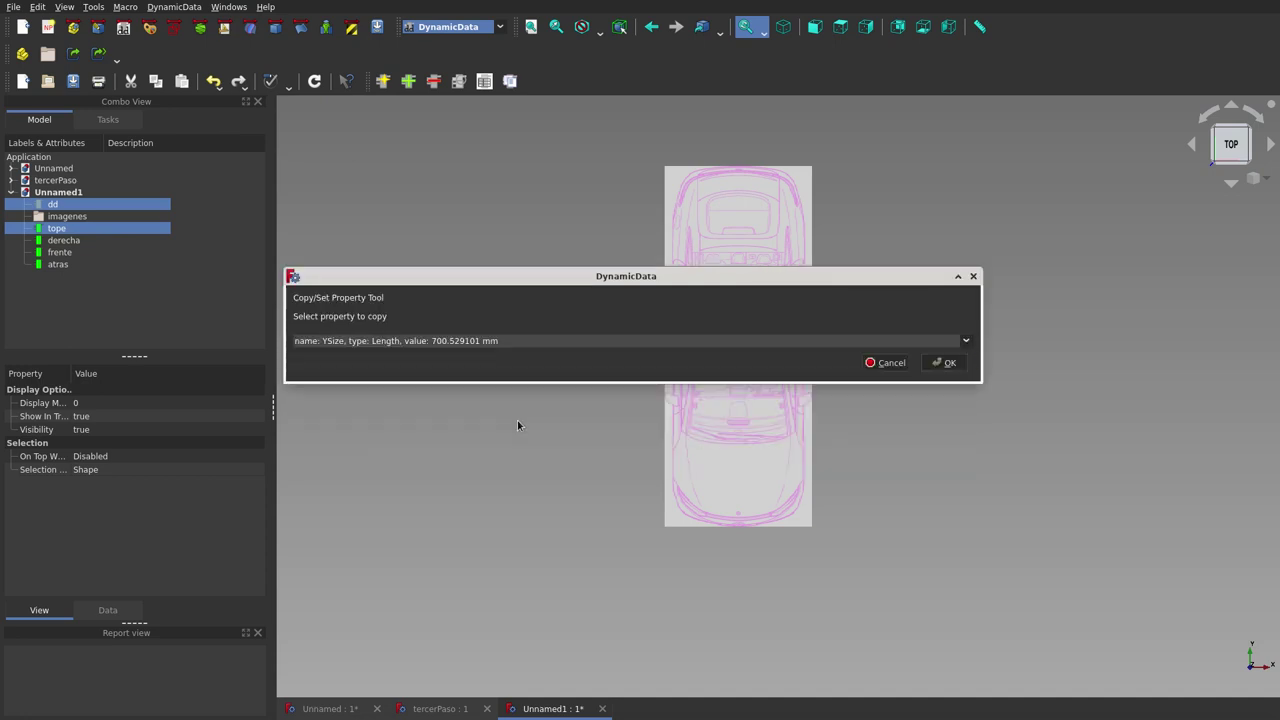
{"action": "left_click", "coordinate": [940, 364]}
{"action": "left_click", "coordinate": [694, 355]}
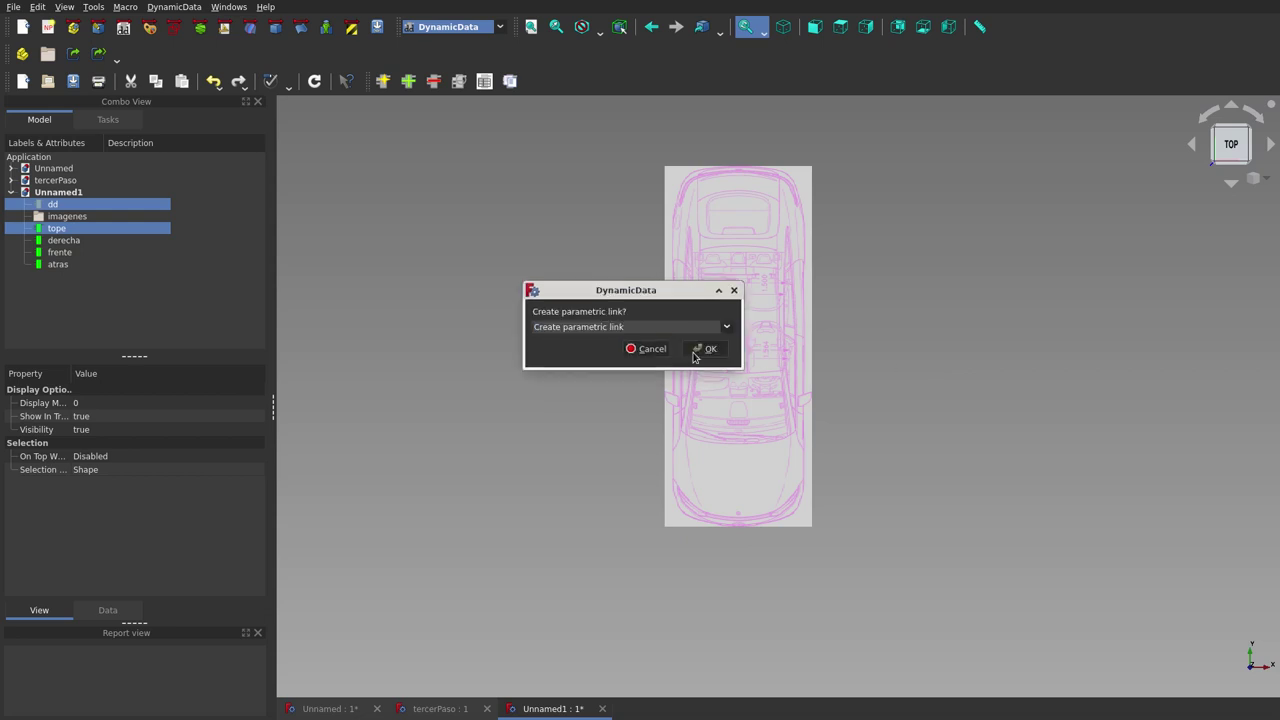
{"action": "left_click", "coordinate": [698, 350]}
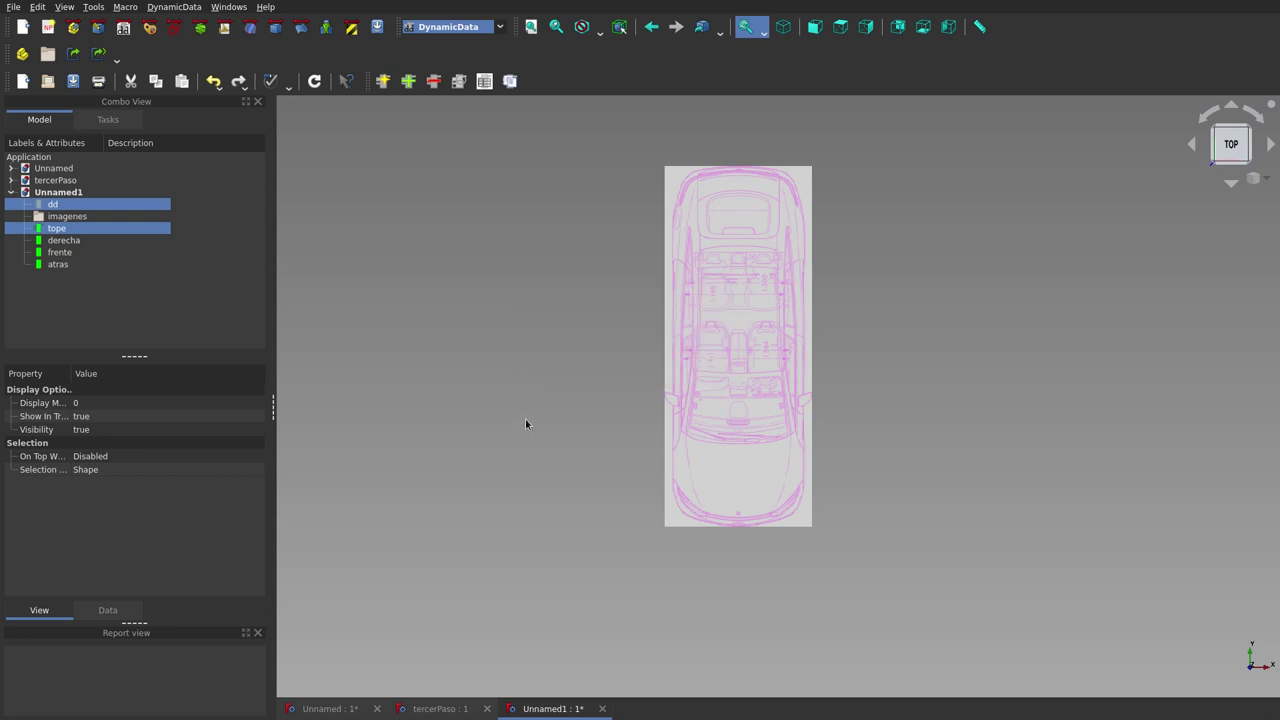
Reselect dd alone, widen the side panel and property names, and show its Data properties.
{"action": "left_click", "coordinate": [70, 207]}
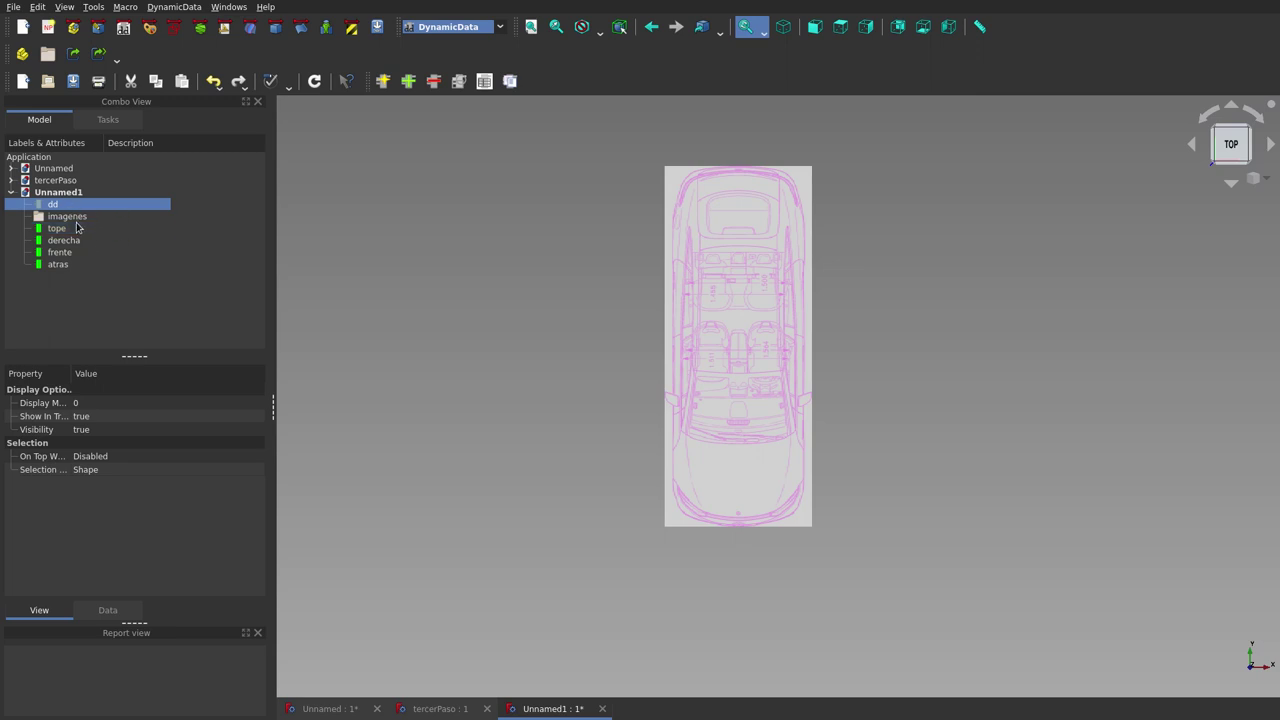
{"action": "left_click", "coordinate": [58, 218]}
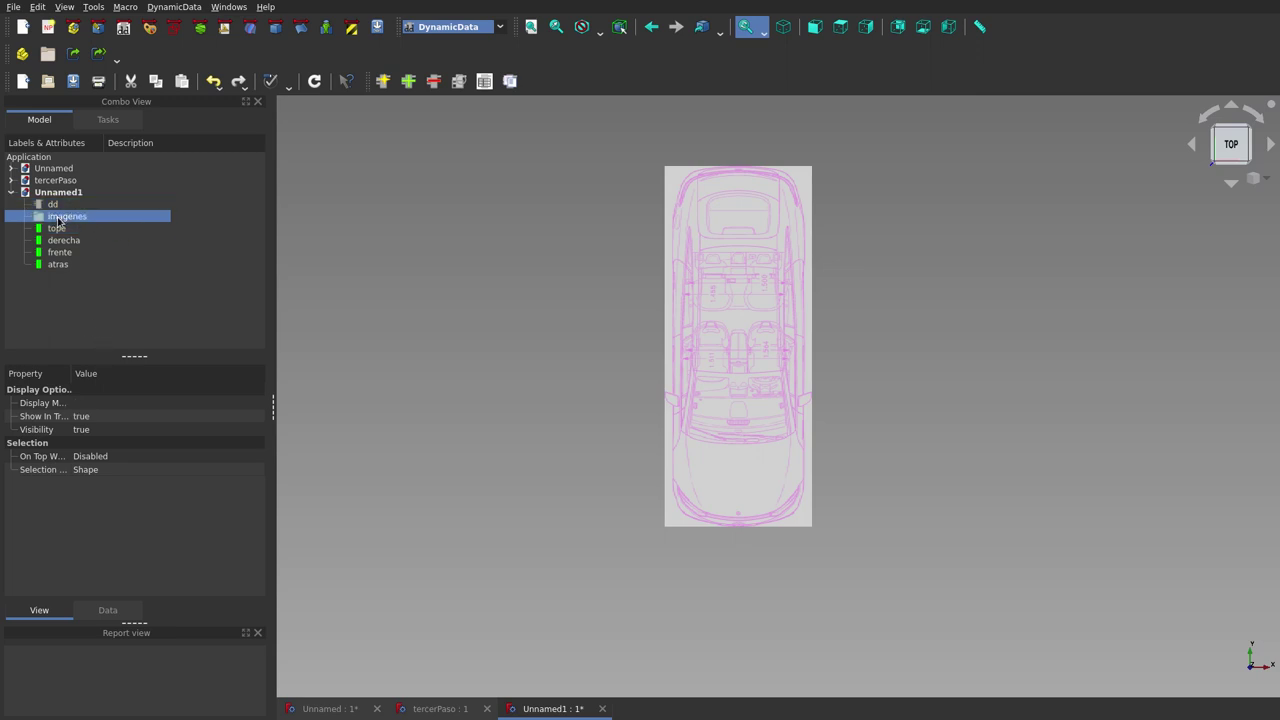
{"action": "left_click", "coordinate": [58, 206]}
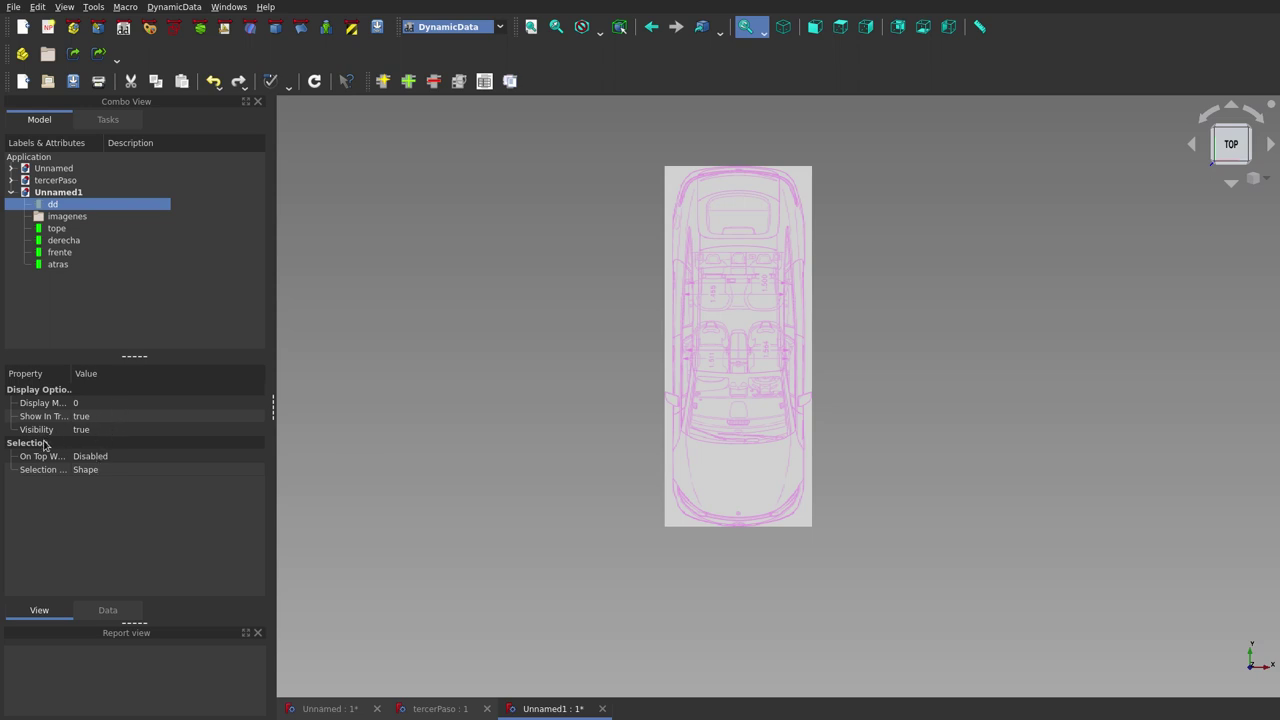
{"action": "left_click_drag", "start_coordinate": [273, 405], "coordinate": [375, 405]}
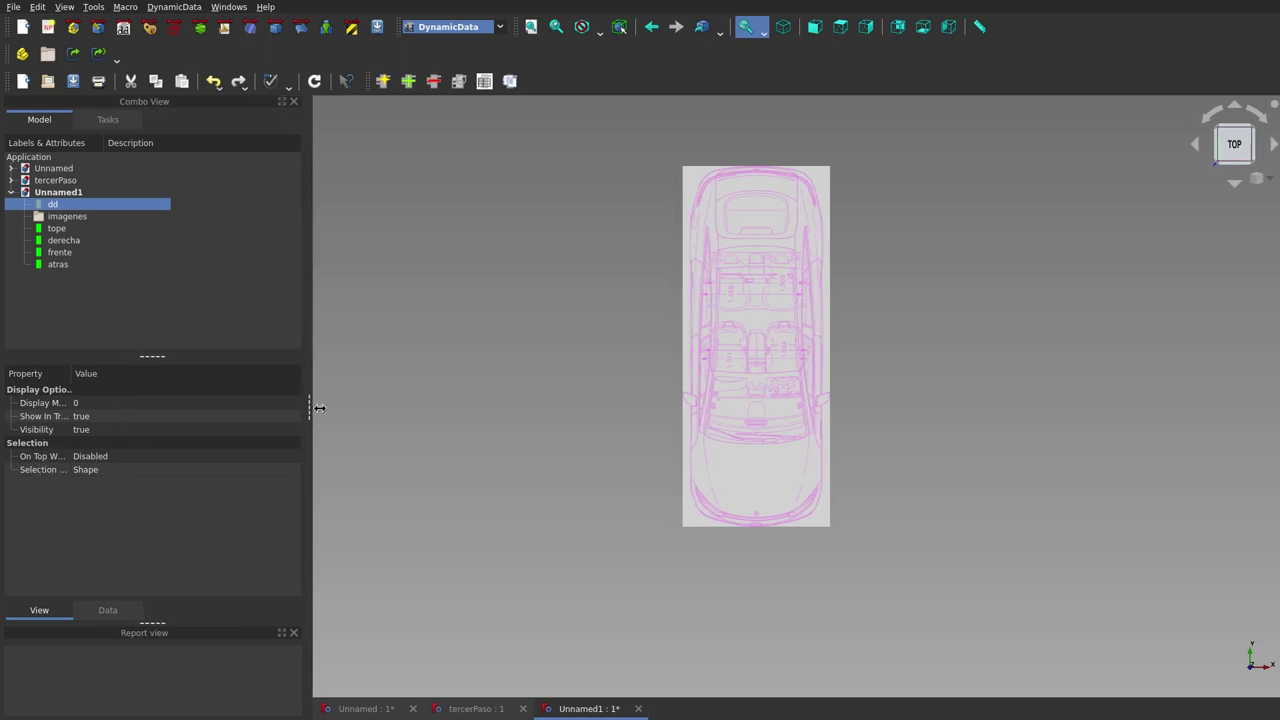
{"action": "left_click_drag", "start_coordinate": [72, 373], "coordinate": [143, 373]}
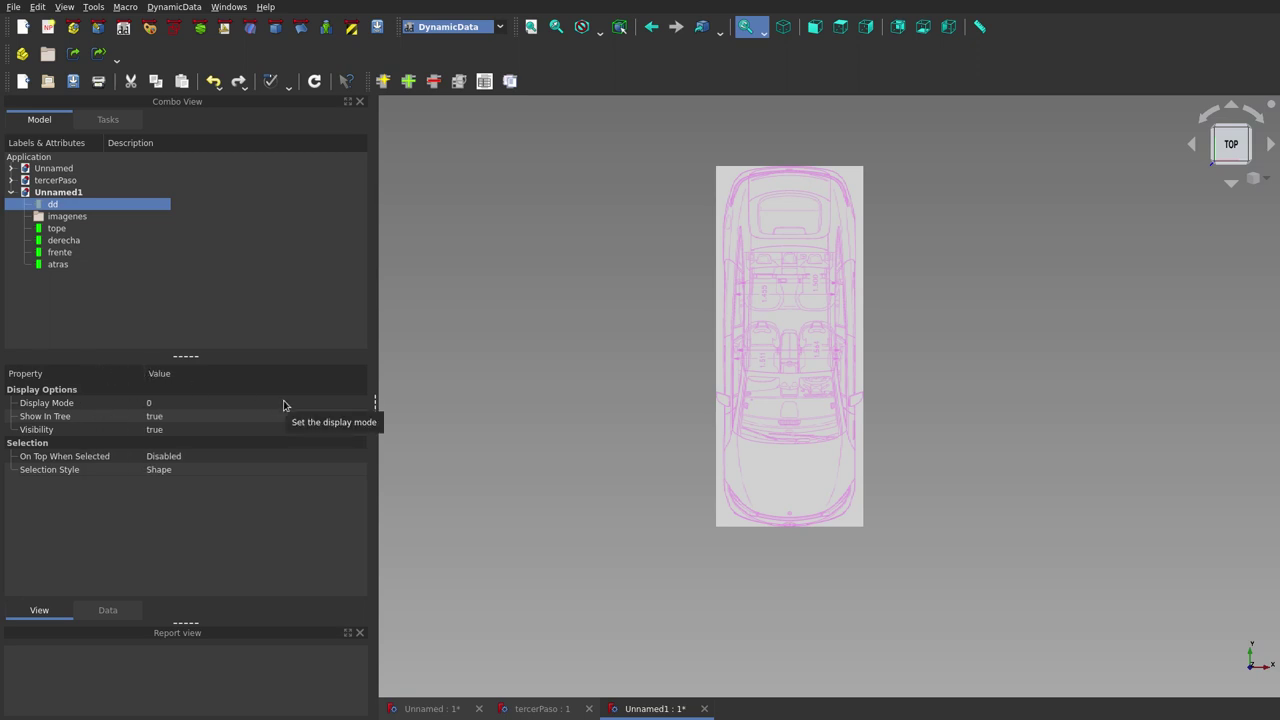
{"action": "left_click", "coordinate": [125, 606]}
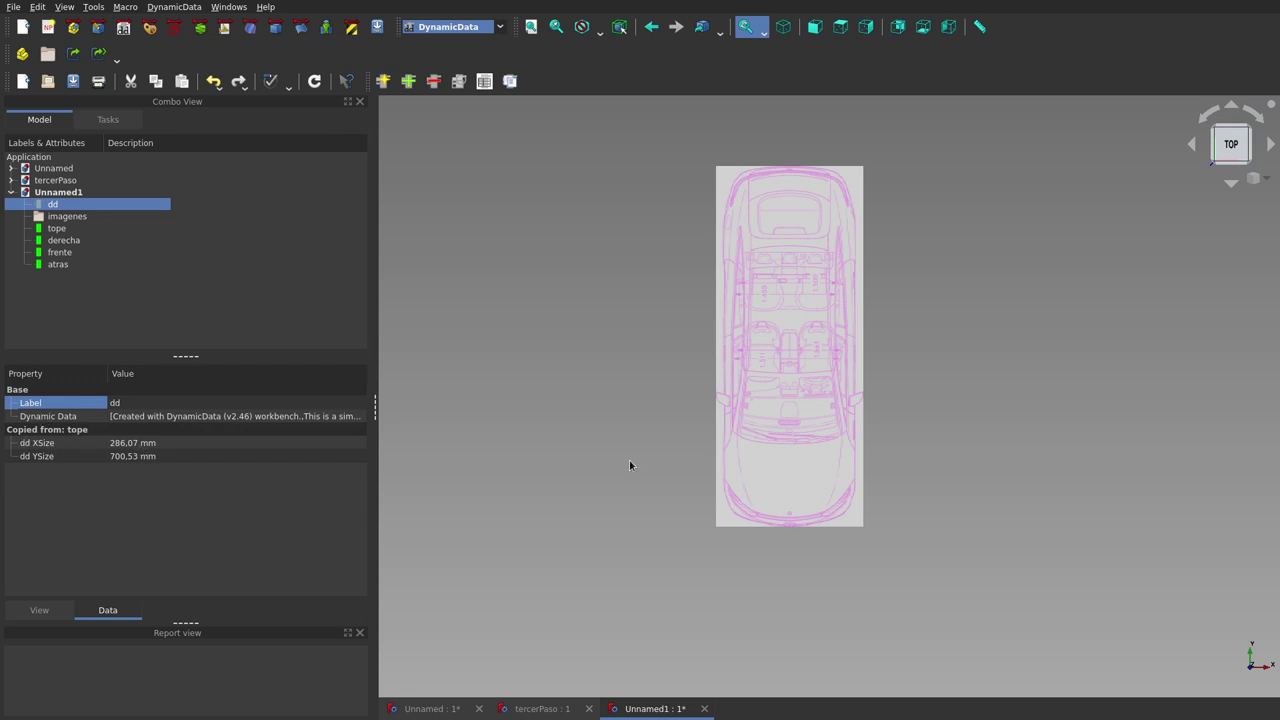
Switch to the Front view, adjust the zoom, and add frente to the selection with dd.
{"action": "left_click", "coordinate": [816, 34]}
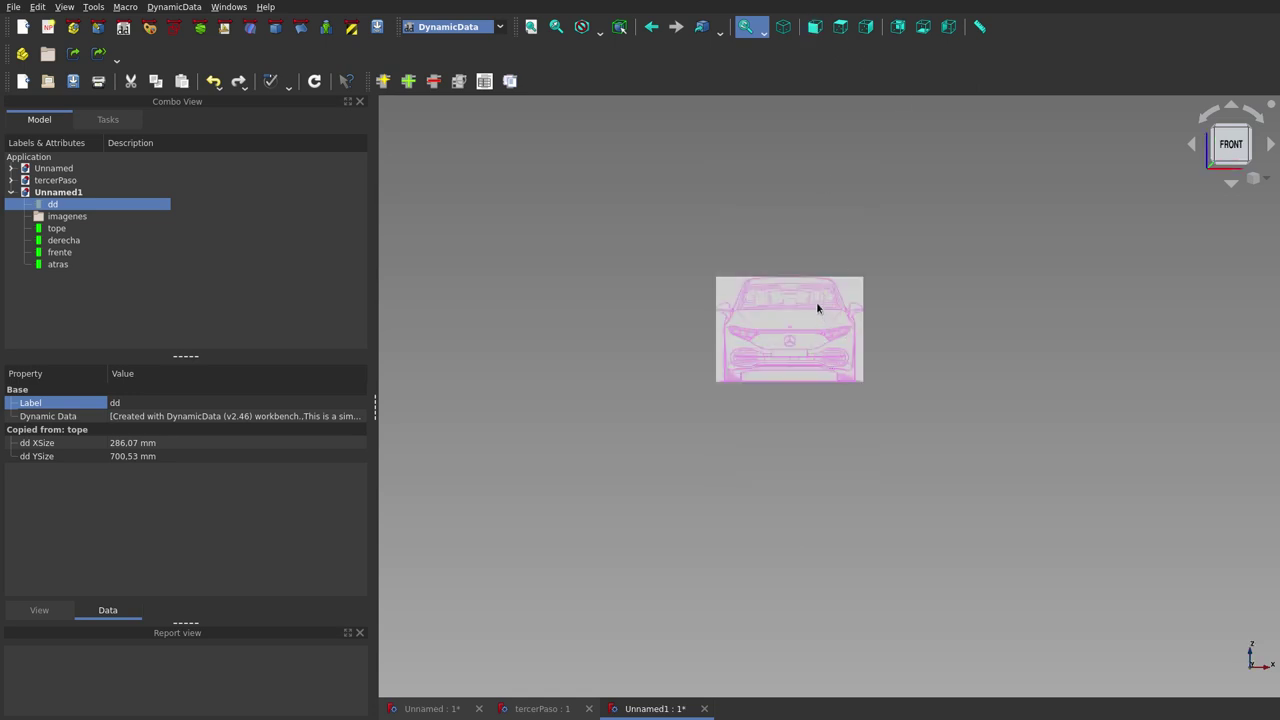
{"action": "scroll", "coordinate": [816, 304], "scroll_direction": "up", "scroll_amount": 5}
{"action": "scroll", "coordinate": [816, 308], "scroll_direction": "up", "scroll_amount": 2}
{"action": "scroll", "coordinate": [816, 308], "scroll_direction": "down", "scroll_amount": 1}
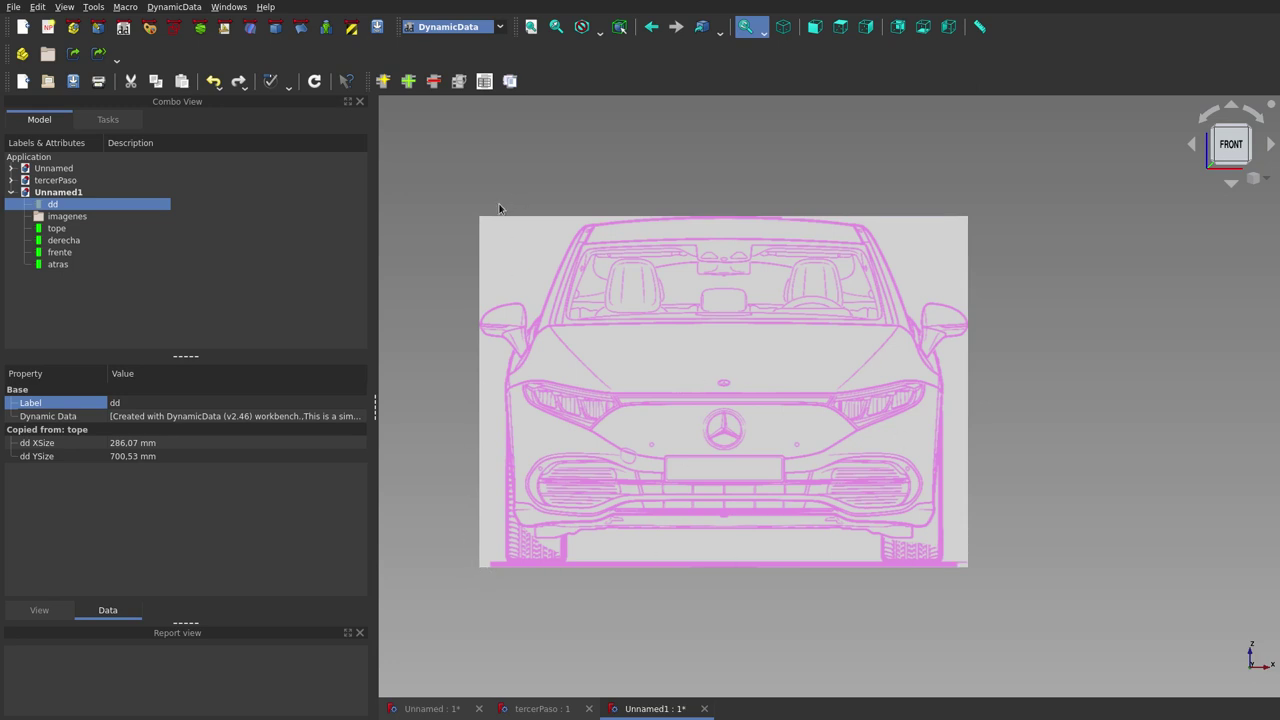
{"action": "scroll", "coordinate": [744, 328], "scroll_direction": "down", "scroll_amount": 1}
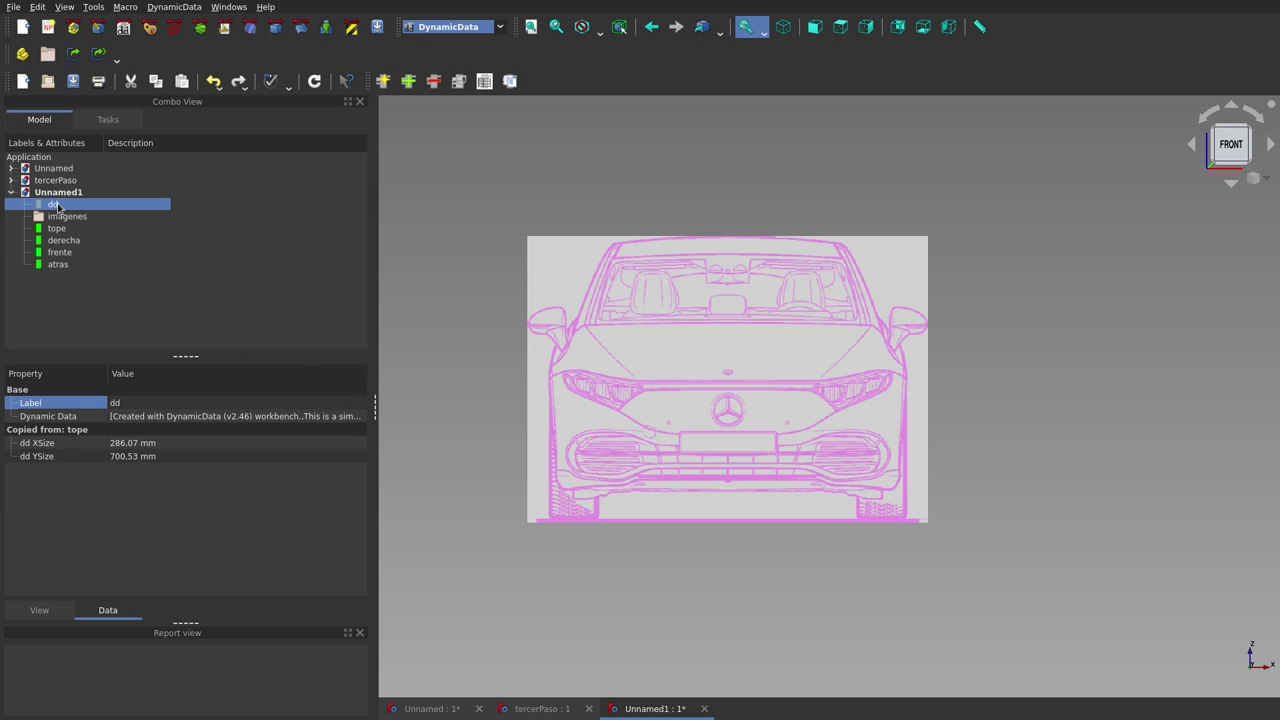
{"action": "left_click", "coordinate": [65, 254], "text": "ctrl"}
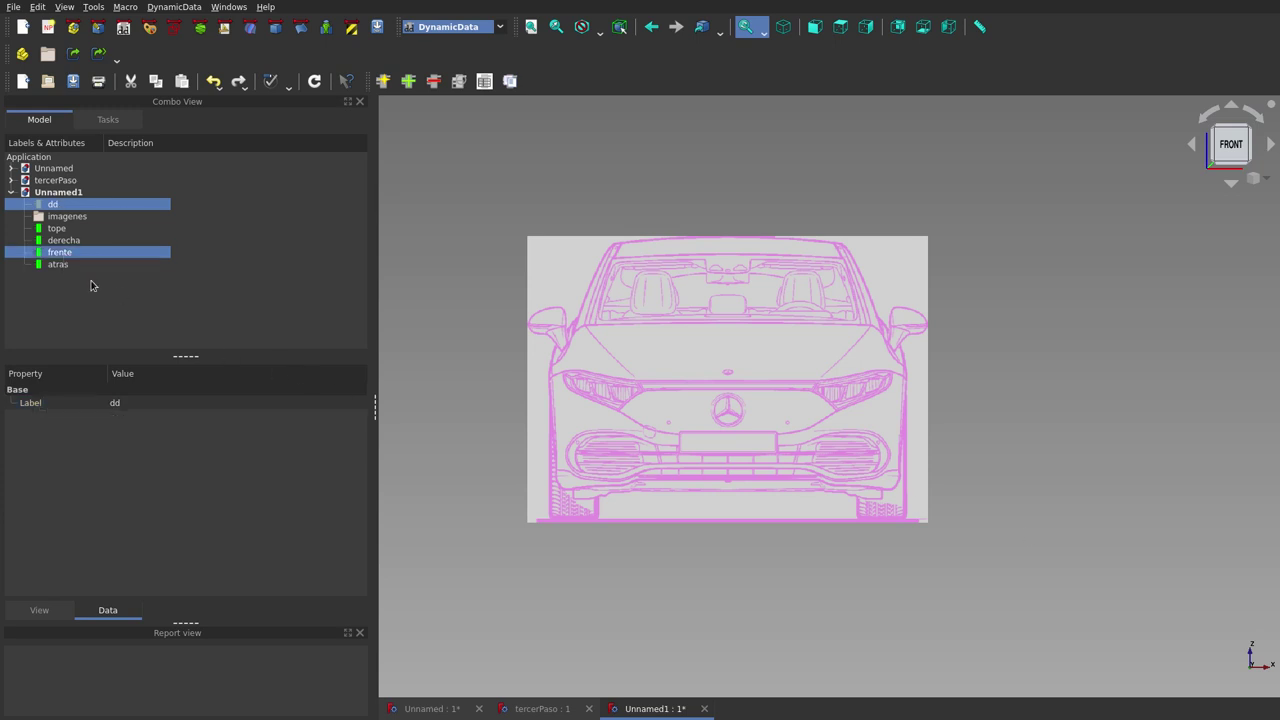
Copy frente's YSize (205.29 mm) into dd as a linked property renamed ddZSize.
{"action": "left_click", "coordinate": [162, 10]}
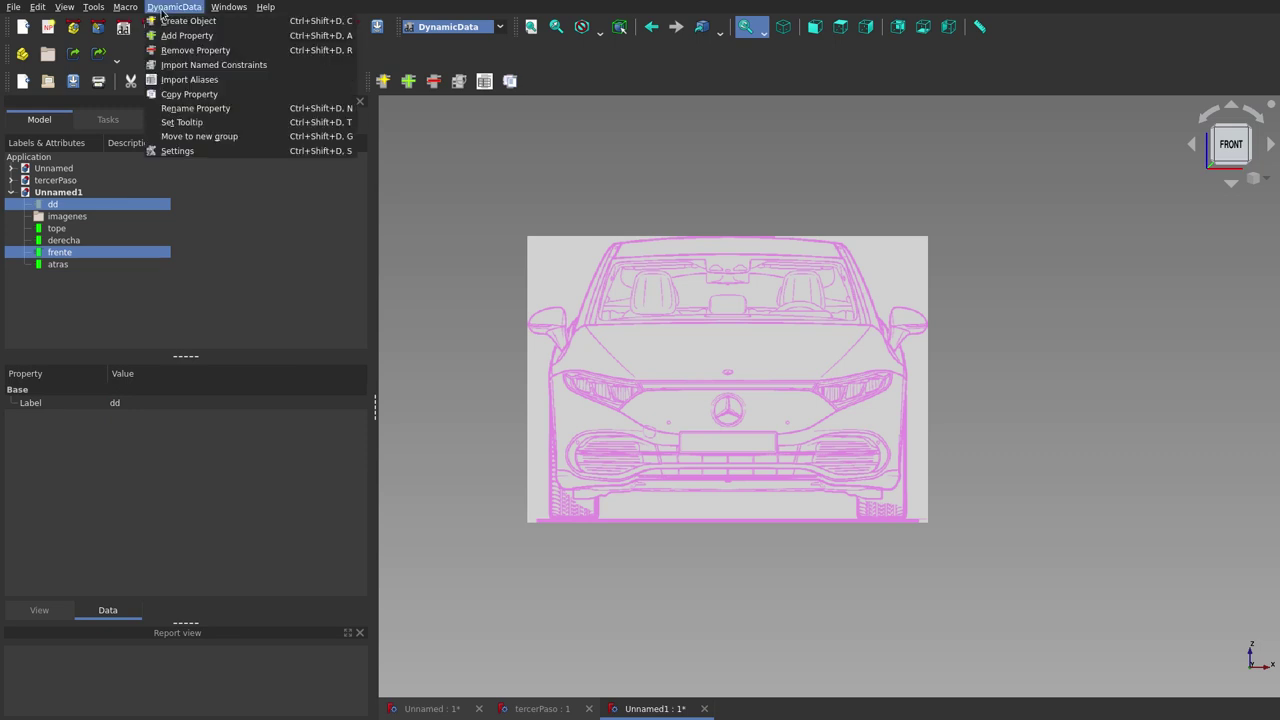
{"action": "left_click", "coordinate": [185, 96]}
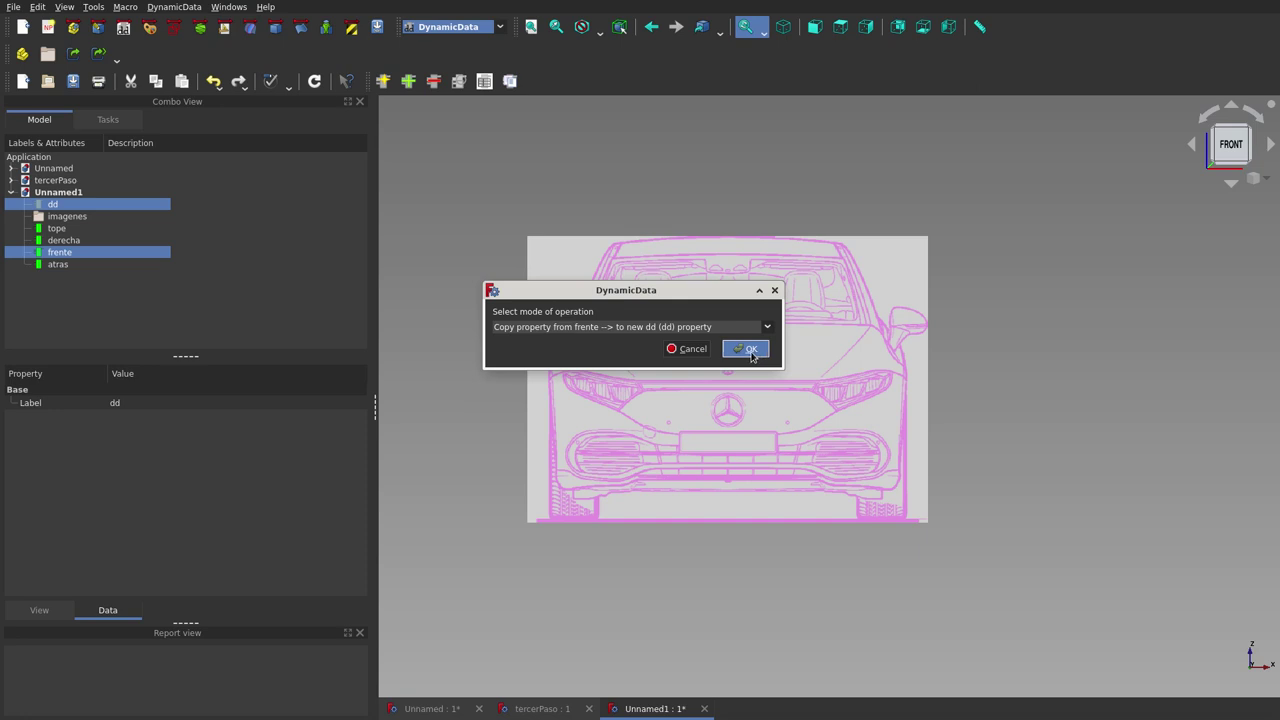
{"action": "left_click", "coordinate": [750, 351]}
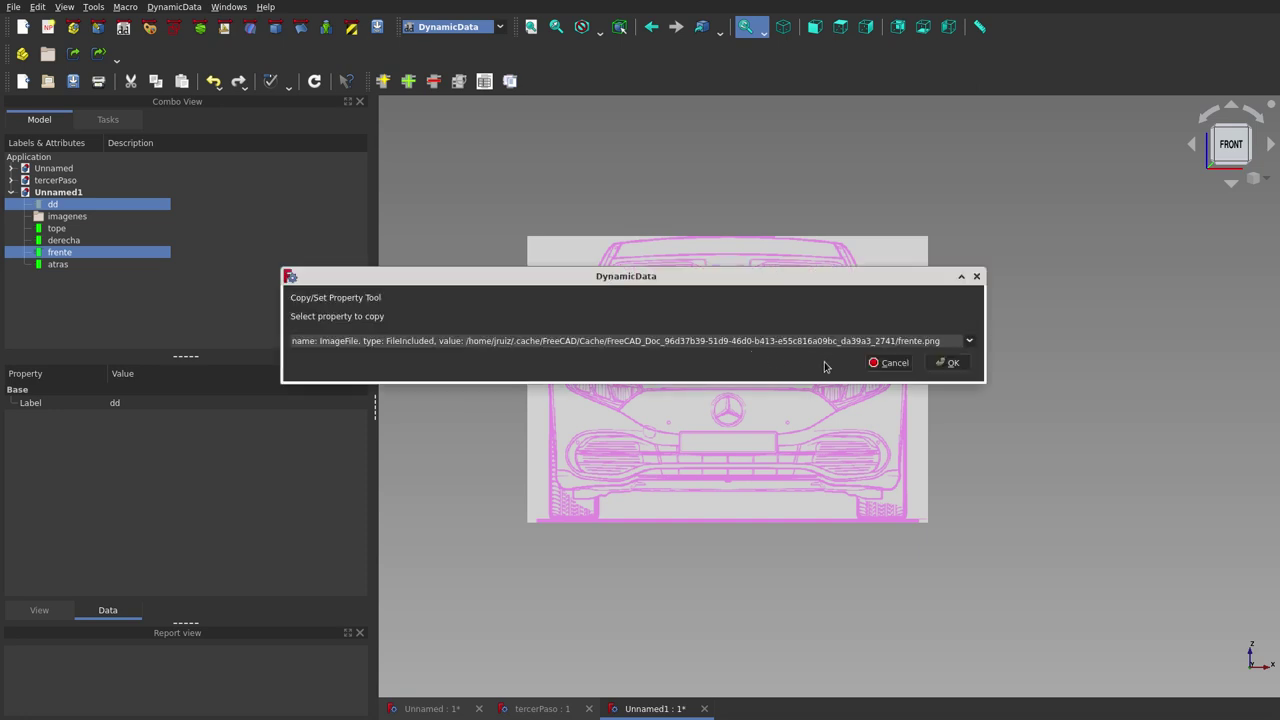
{"action": "left_click", "coordinate": [970, 344]}
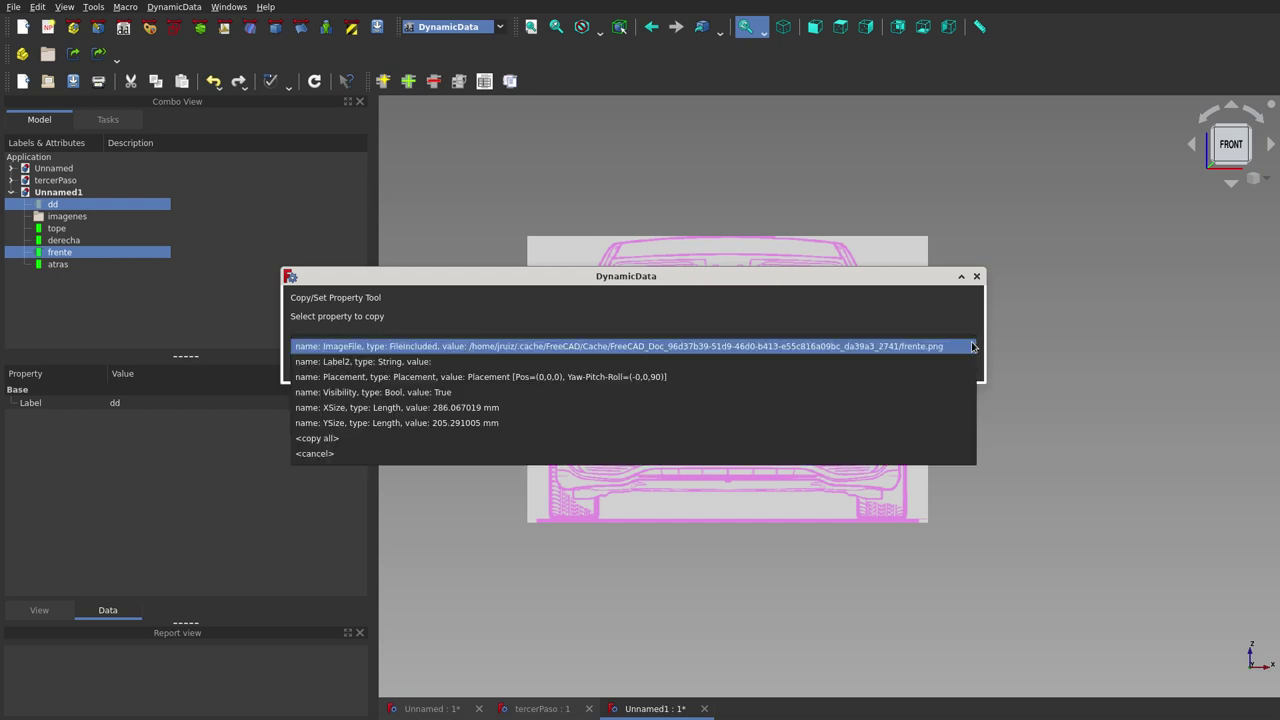
{"action": "left_click", "coordinate": [555, 431]}
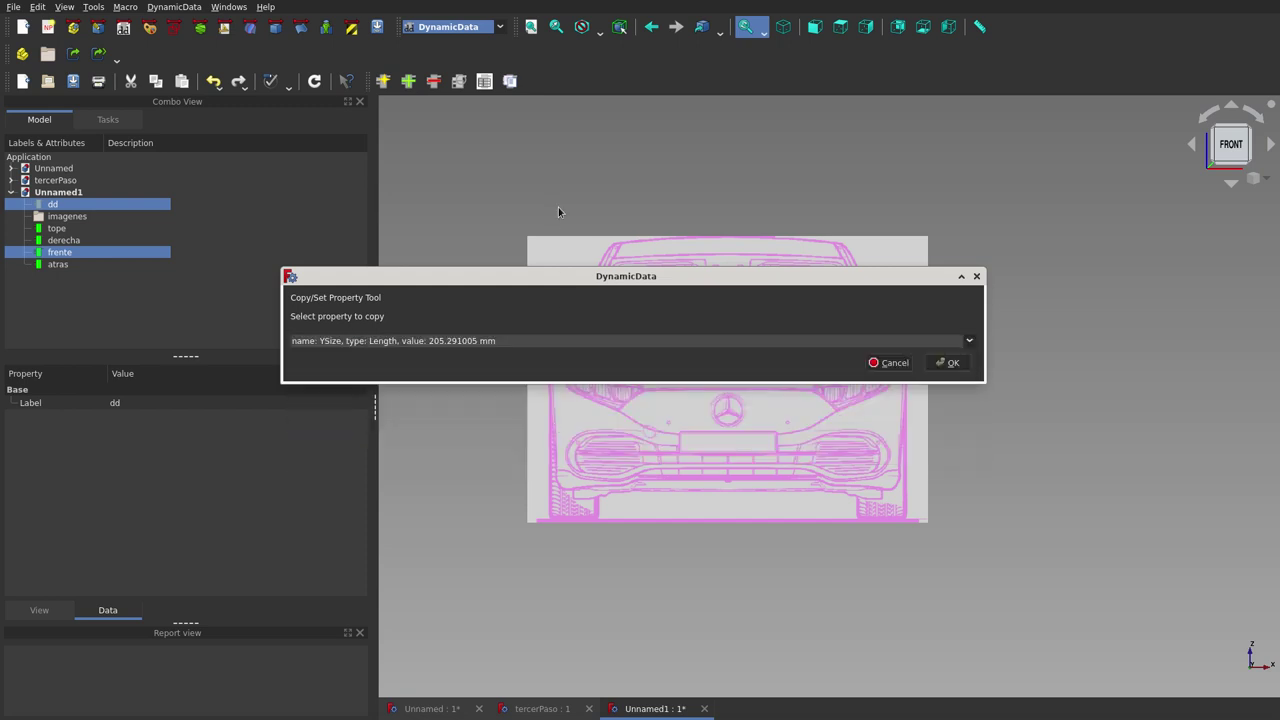
{"action": "left_click", "coordinate": [946, 363]}
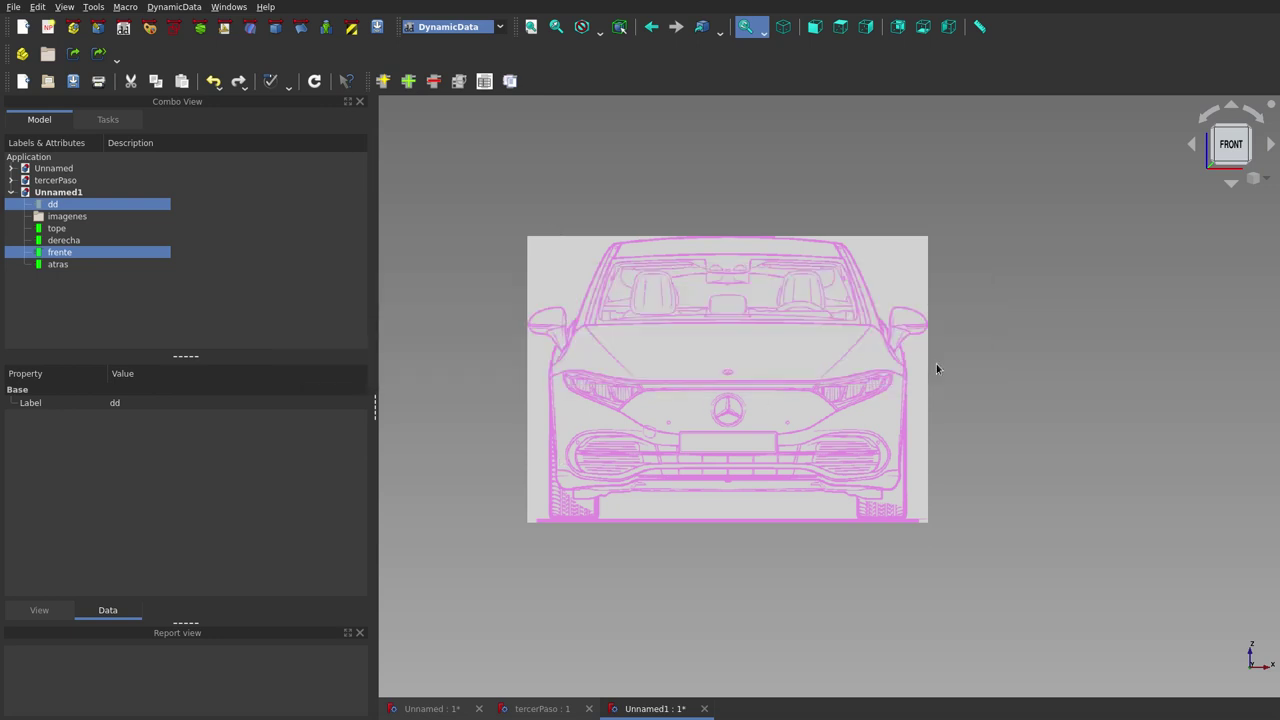
{"action": "left_click", "coordinate": [671, 331]}
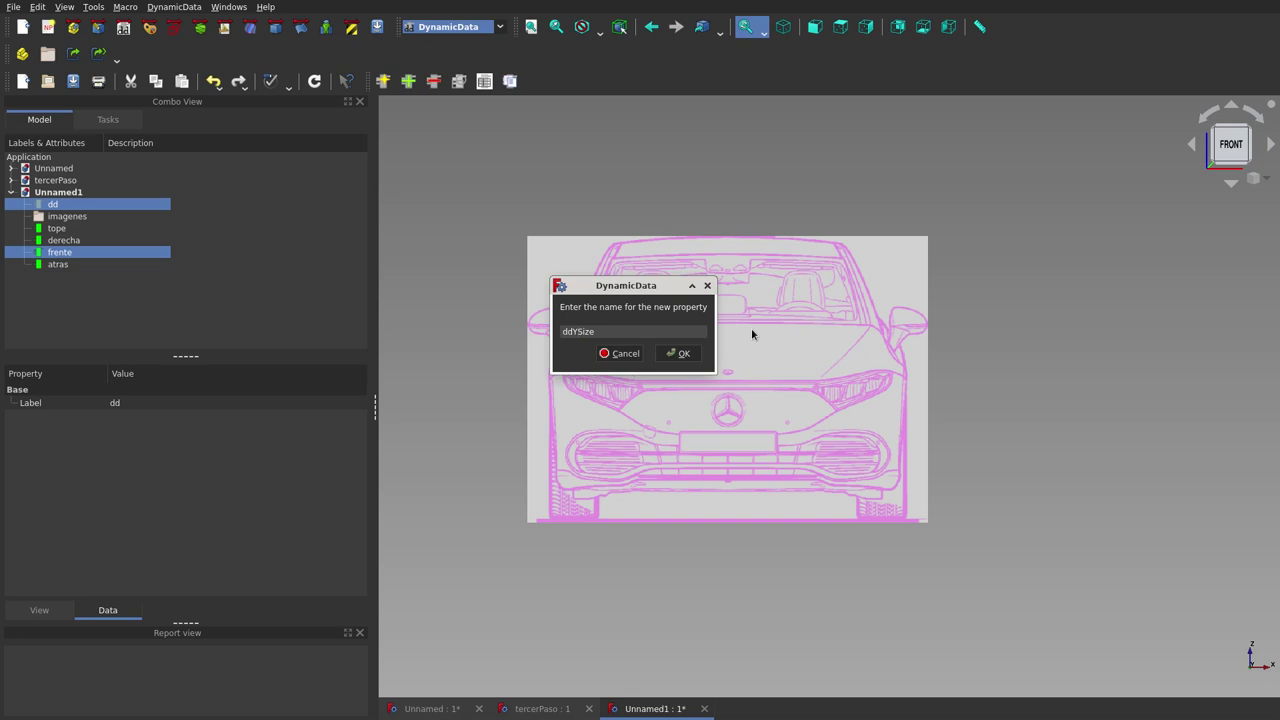
{"action": "key", "text": "BackSpace"}
{"action": "type", "text": "Z"}
{"action": "left_click", "coordinate": [679, 353]}
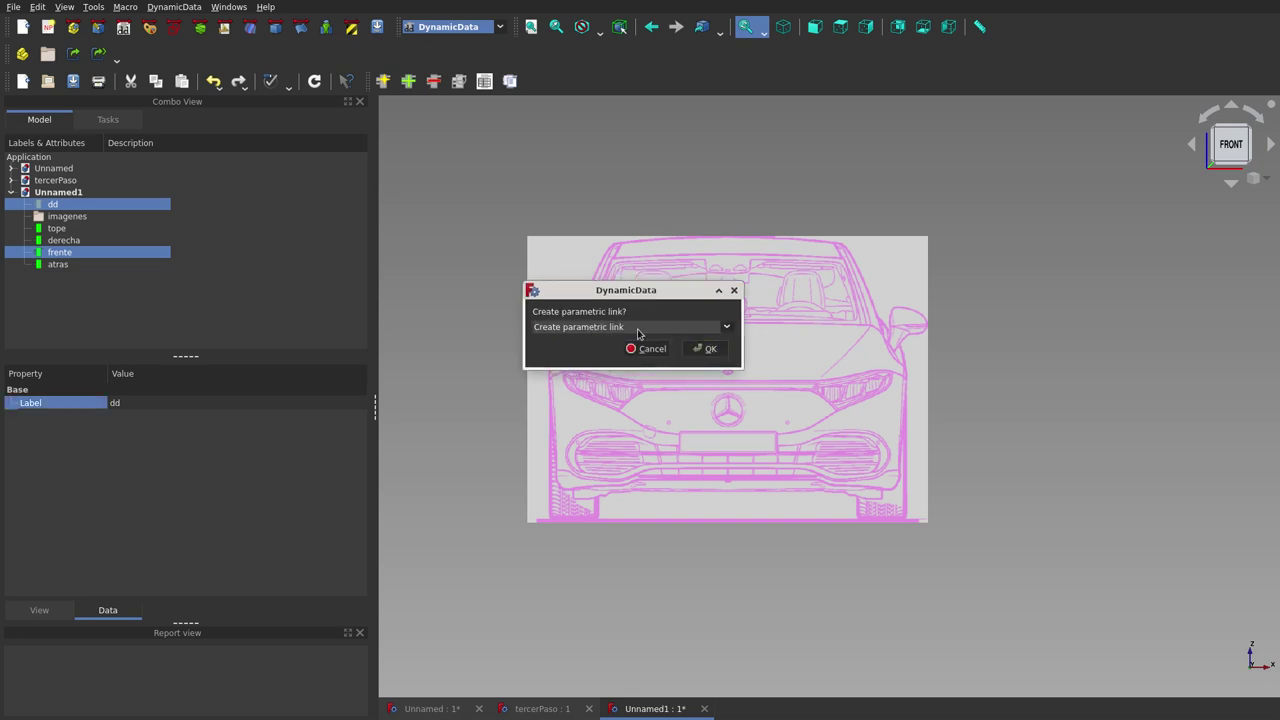
{"action": "left_click", "coordinate": [709, 350]}
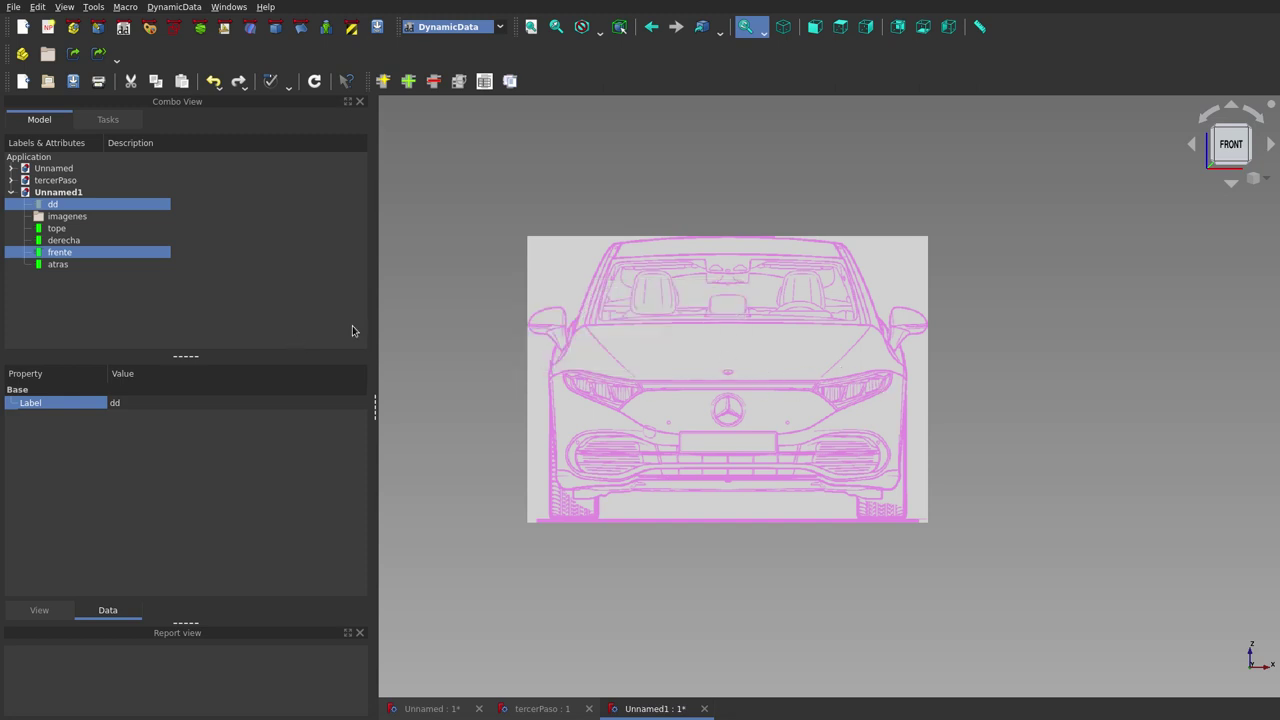
{"action": "left_click", "coordinate": [90, 208]}
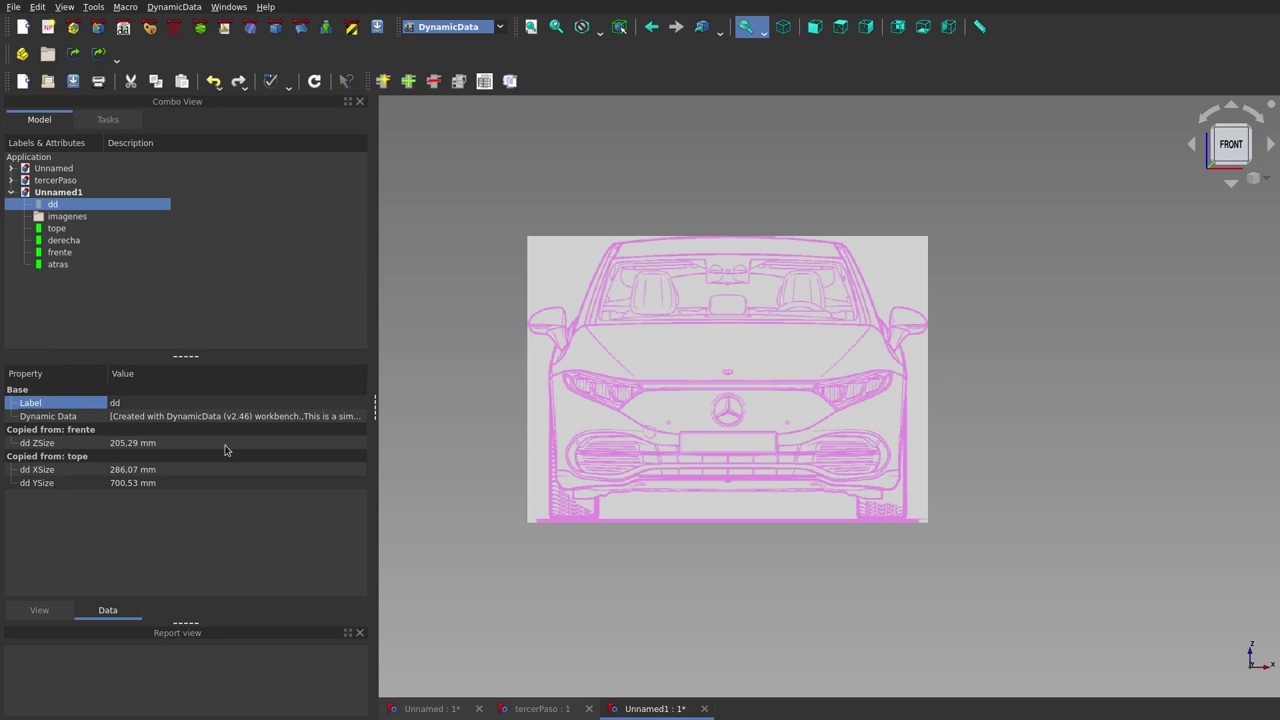
Orbit around the image planes and bring up DynamicData's Add Property dialog for dd.
{"action": "mouse_move", "coordinate": [830, 418]}
{"action": "middle_mouse_down"}
{"action": "mouse_move", "coordinate": [710, 449]}
{"action": "mouse_move", "coordinate": [838, 433]}
{"action": "middle_mouse_up"}
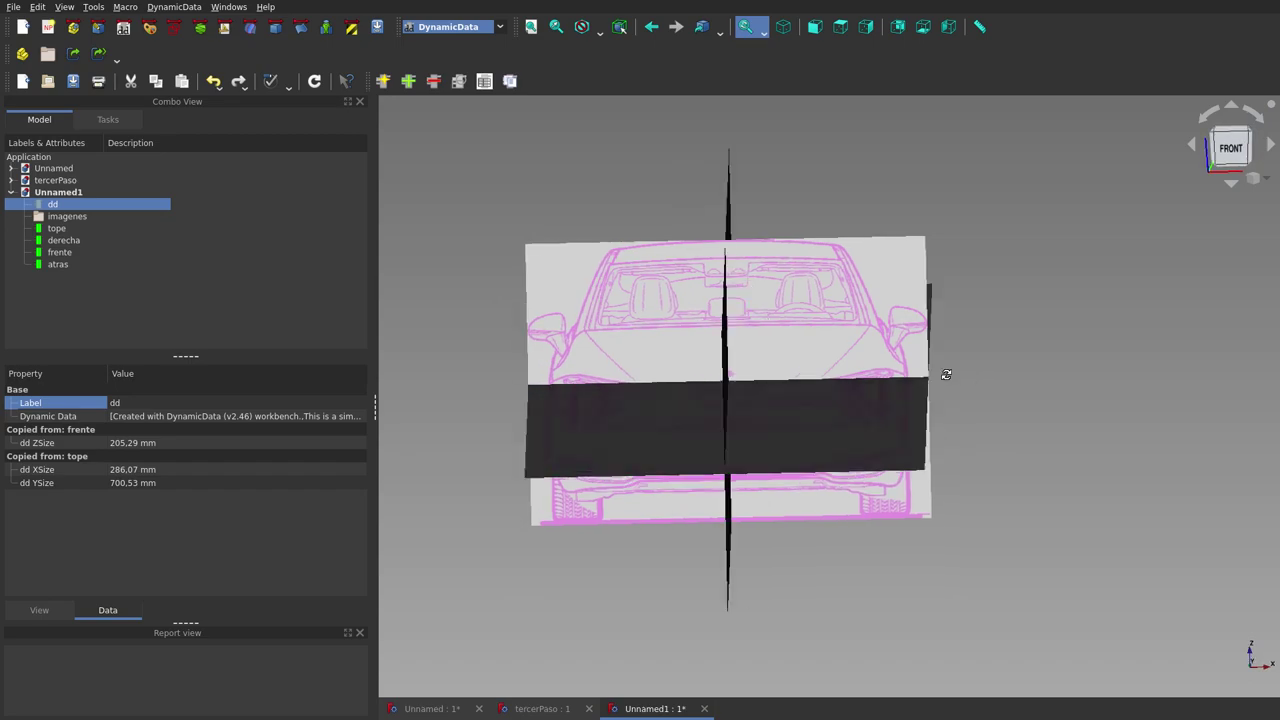
{"action": "mouse_move", "coordinate": [933, 391]}
{"action": "middle_mouse_down"}
{"action": "mouse_move", "coordinate": [943, 375]}
{"action": "mouse_move", "coordinate": [952, 388]}
{"action": "mouse_move", "coordinate": [972, 378]}
{"action": "middle_mouse_up"}
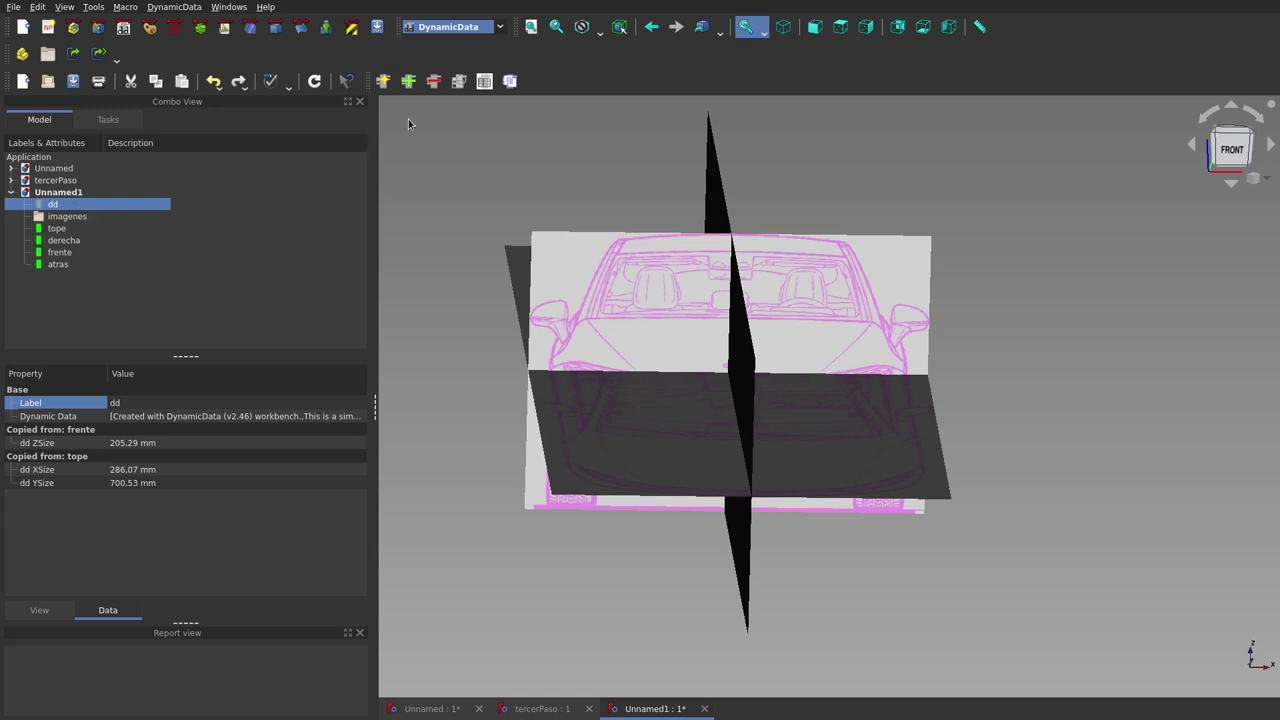
{"action": "left_click", "coordinate": [409, 82]}
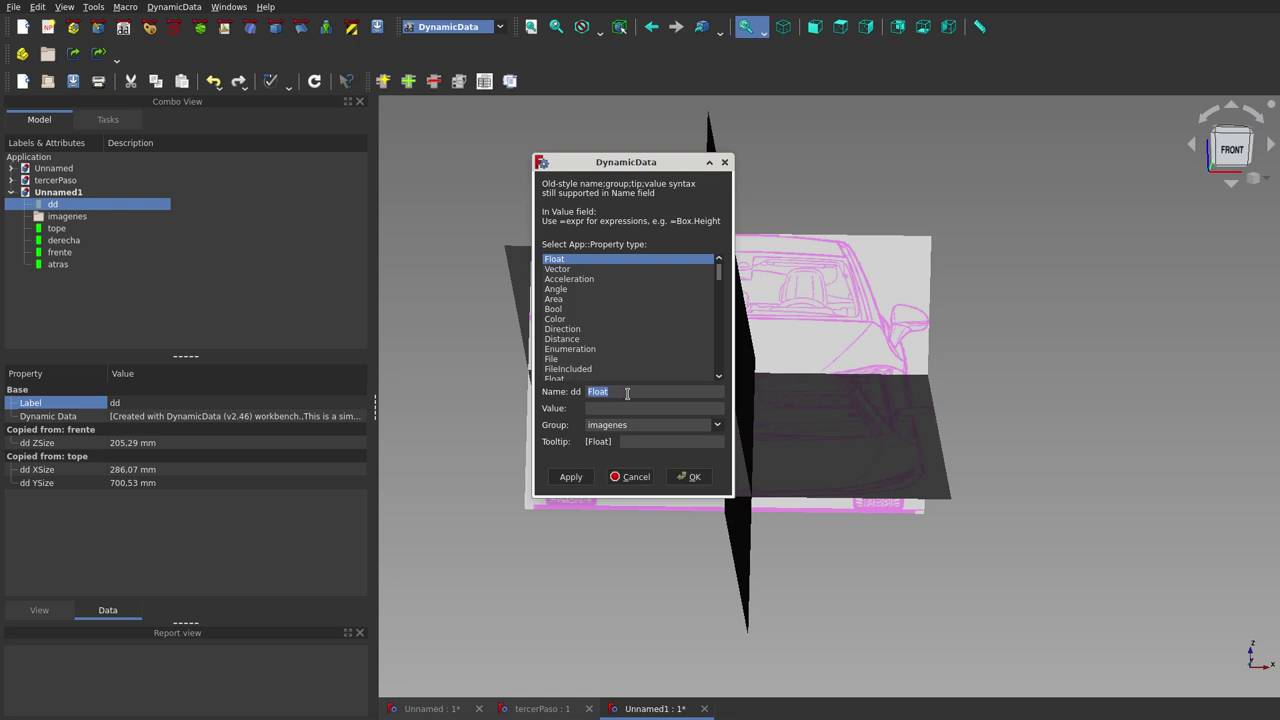
Create dd's Pequeno Offset property and set its value to 0,01 by formula.
{"action": "type", "text": "PequenoOffset"}
{"action": "left_click", "coordinate": [695, 478]}
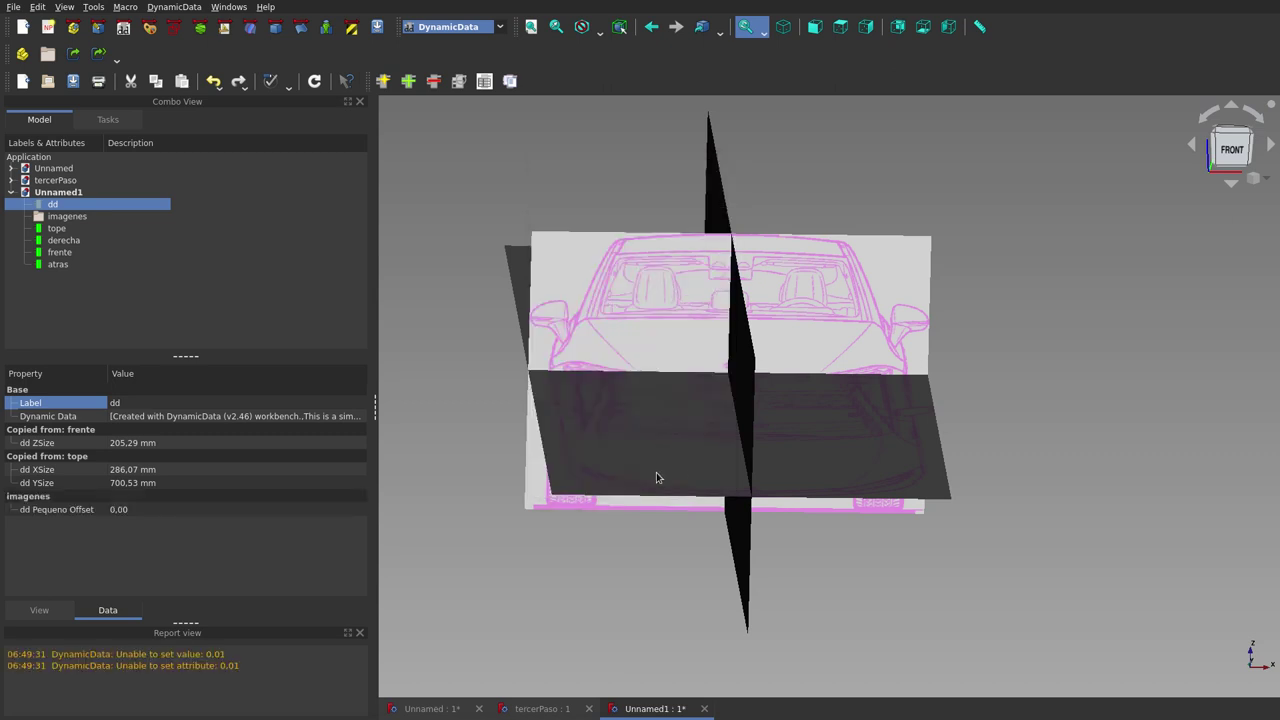
{"action": "left_click", "coordinate": [163, 512]}
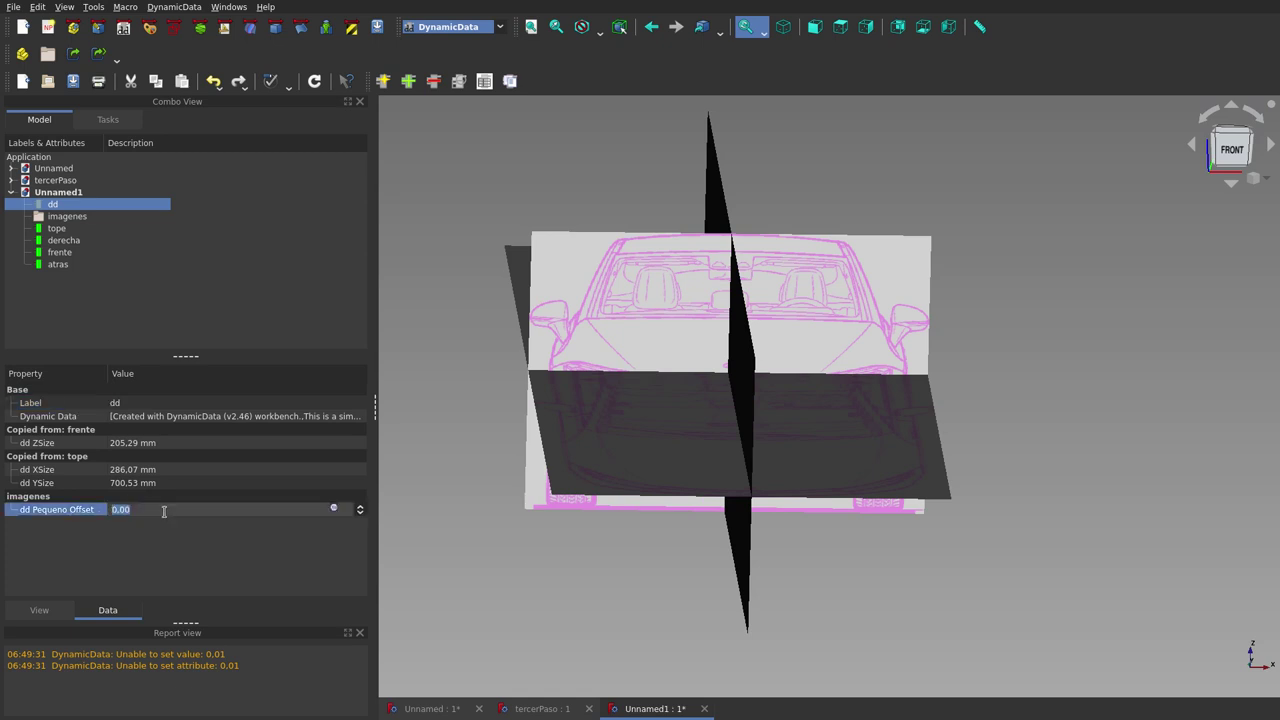
{"action": "left_click", "coordinate": [336, 512]}
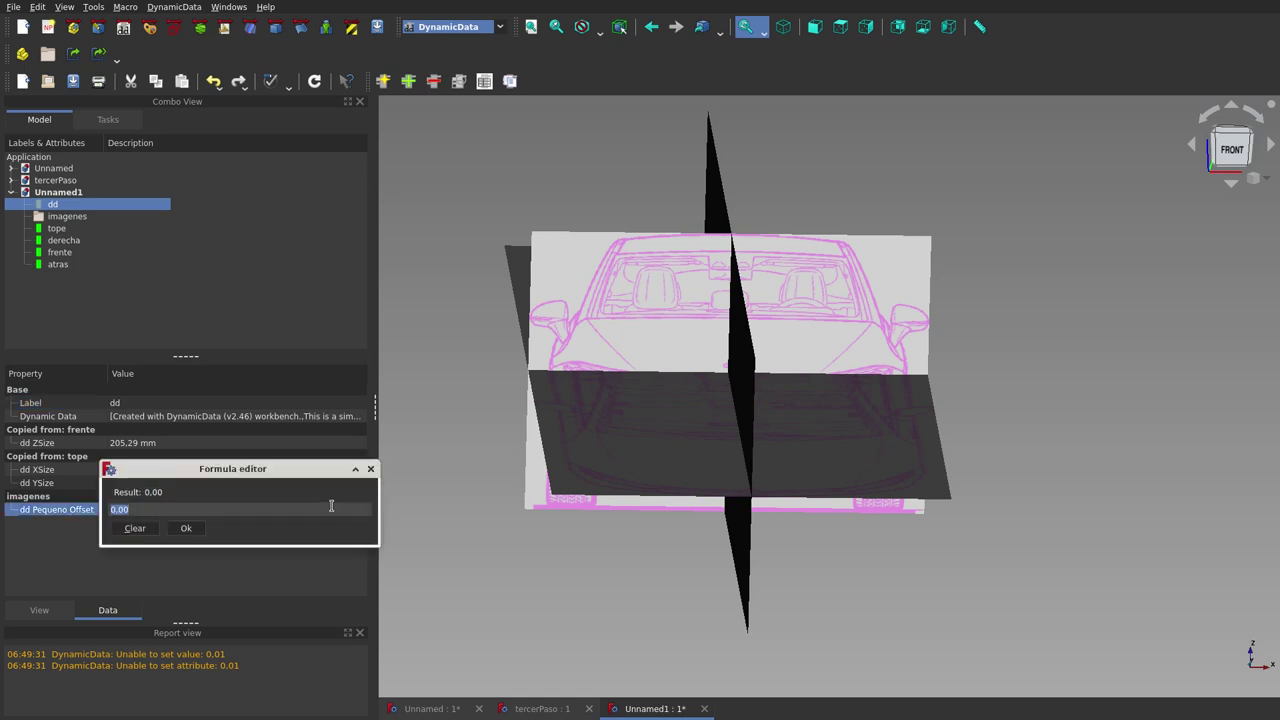
{"action": "type", "text": "0"}
{"action": "type", "text": ","}
{"action": "type", "text": "01"}
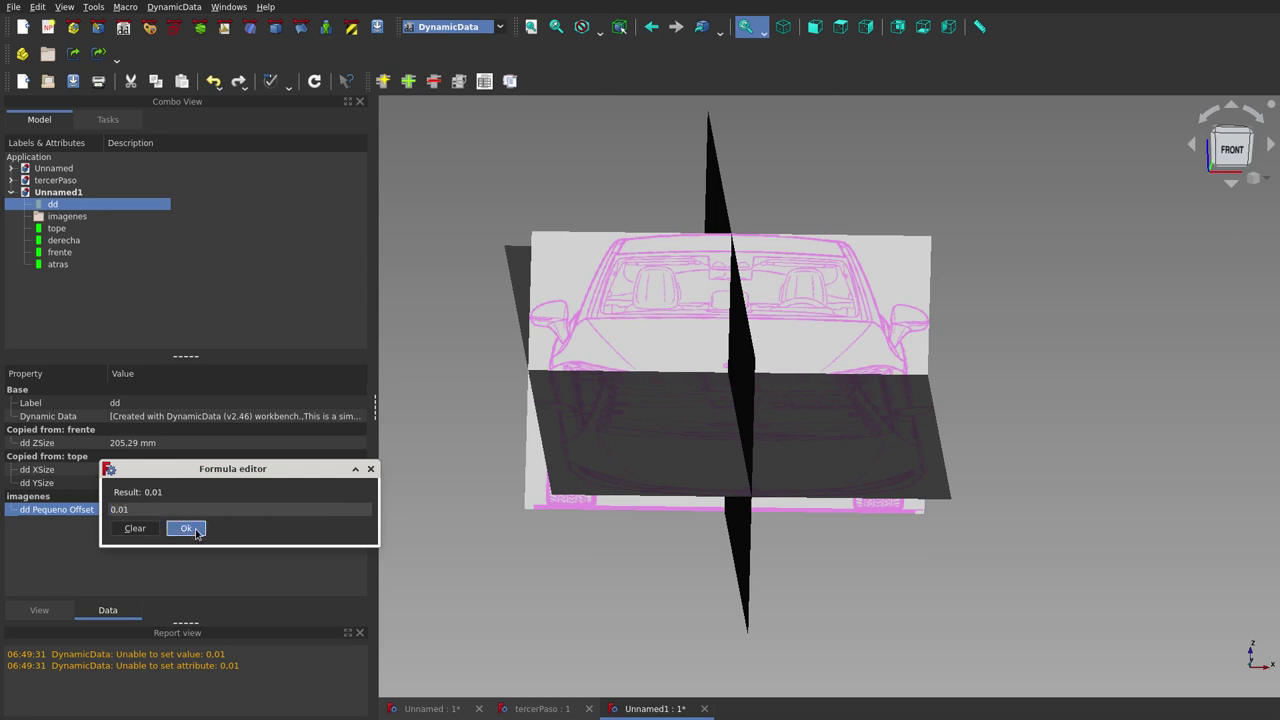
{"action": "left_click", "coordinate": [196, 531]}
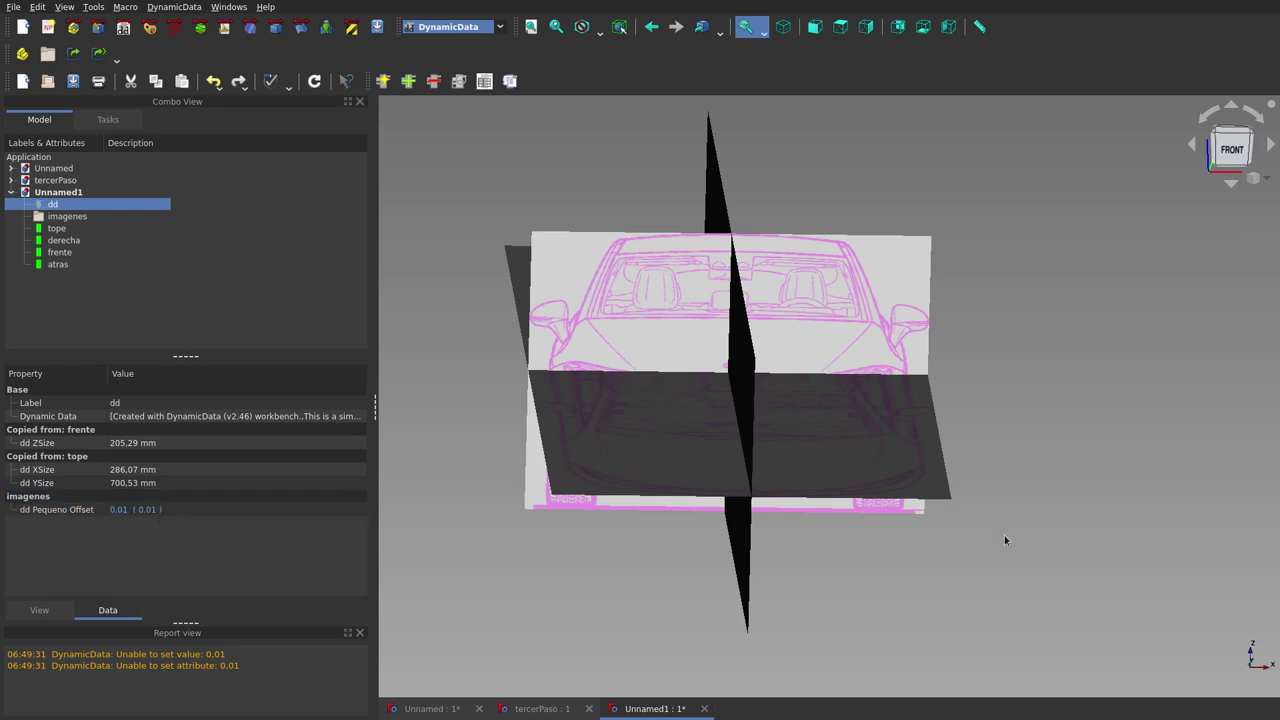
{"action": "middle_click_drag", "start_coordinate": [1005, 537], "coordinate": [809, 520]}
{"action": "mouse_move", "coordinate": [847, 560]}
{"action": "middle_mouse_down"}
{"action": "mouse_move", "coordinate": [737, 537]}
{"action": "mouse_move", "coordinate": [803, 554]}
{"action": "mouse_move", "coordinate": [858, 522]}
{"action": "mouse_move", "coordinate": [937, 420]}
{"action": "mouse_move", "coordinate": [952, 419]}
{"action": "mouse_move", "coordinate": [877, 480]}
{"action": "mouse_move", "coordinate": [826, 474]}
{"action": "mouse_move", "coordinate": [864, 454]}
{"action": "middle_mouse_up"}
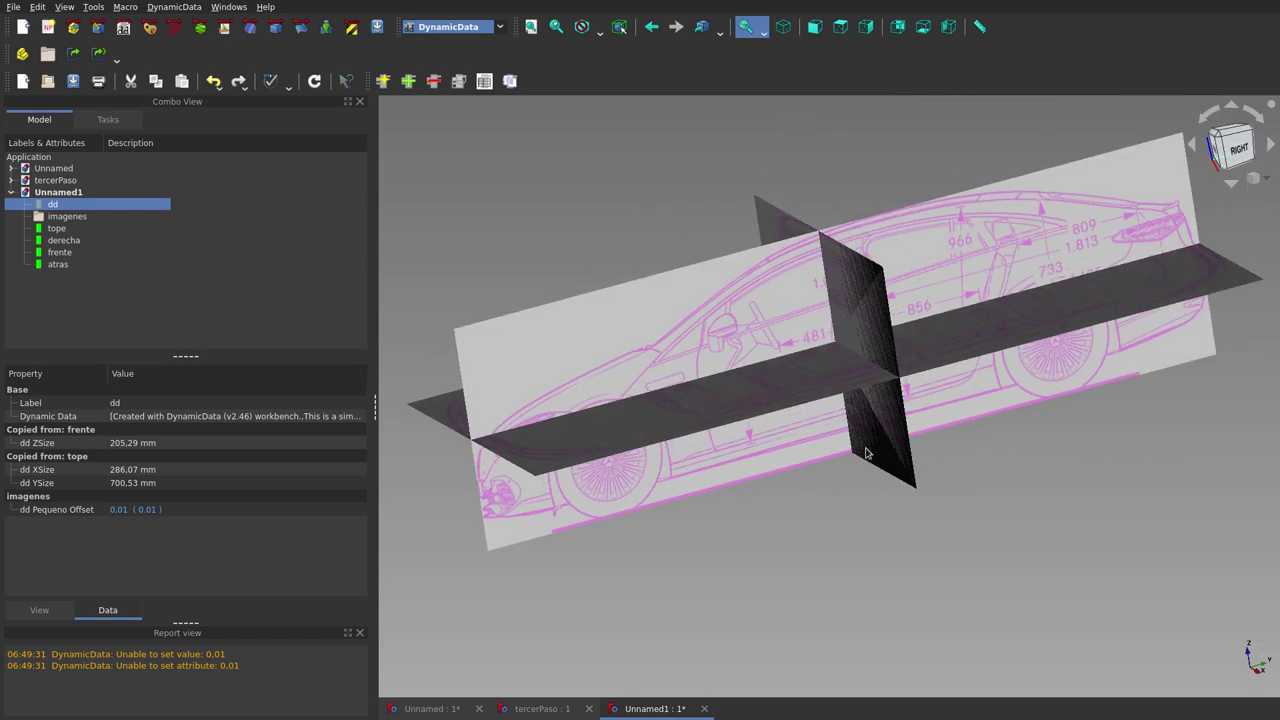
{"action": "mouse_move", "coordinate": [966, 424]}
{"action": "middle_mouse_down"}
{"action": "mouse_move", "coordinate": [991, 446]}
{"action": "mouse_move", "coordinate": [891, 451]}
{"action": "mouse_move", "coordinate": [923, 423]}
{"action": "middle_mouse_up"}
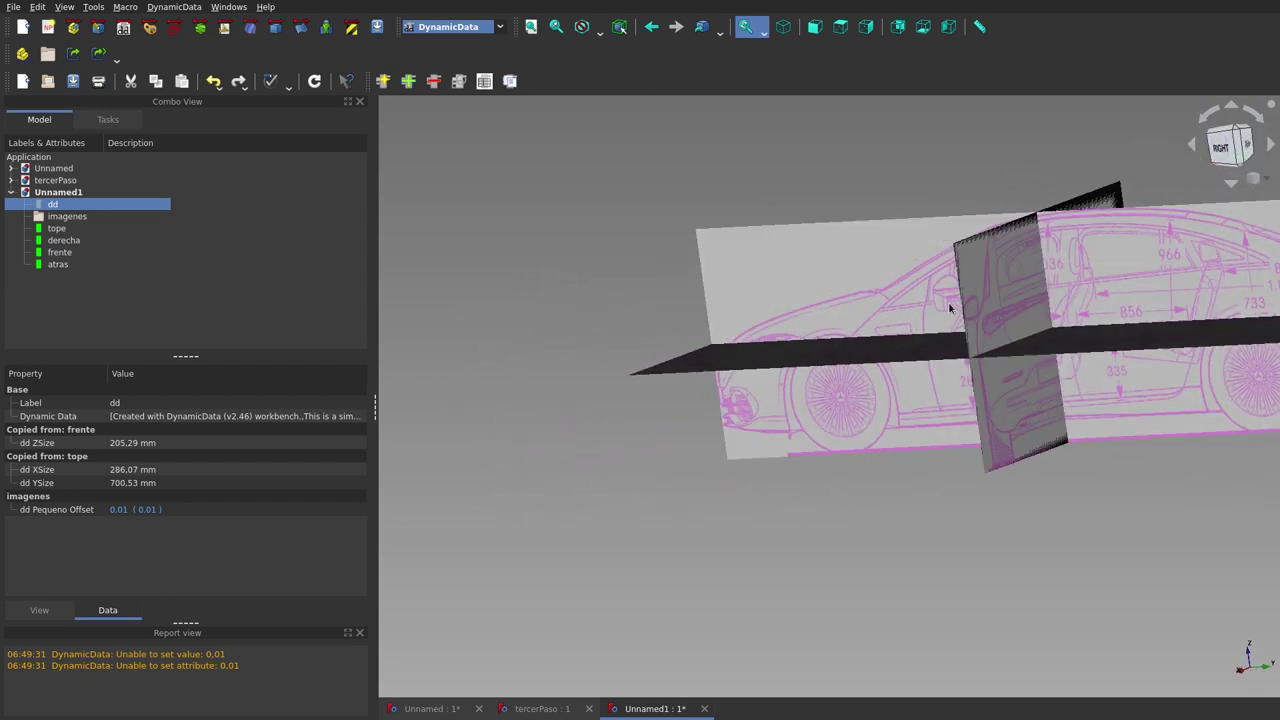
{"action": "middle_click_drag", "start_coordinate": [886, 343], "coordinate": [975, 328]}
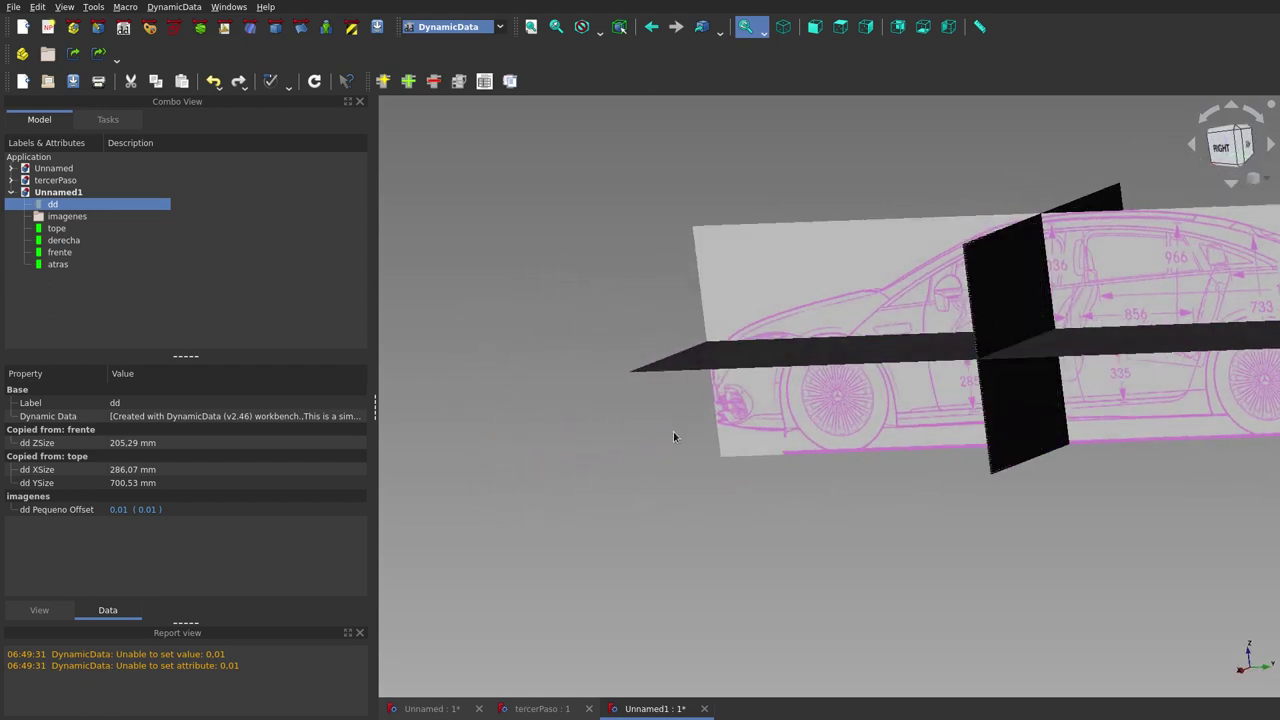
{"action": "middle_click_drag", "start_coordinate": [673, 437], "coordinate": [854, 485]}
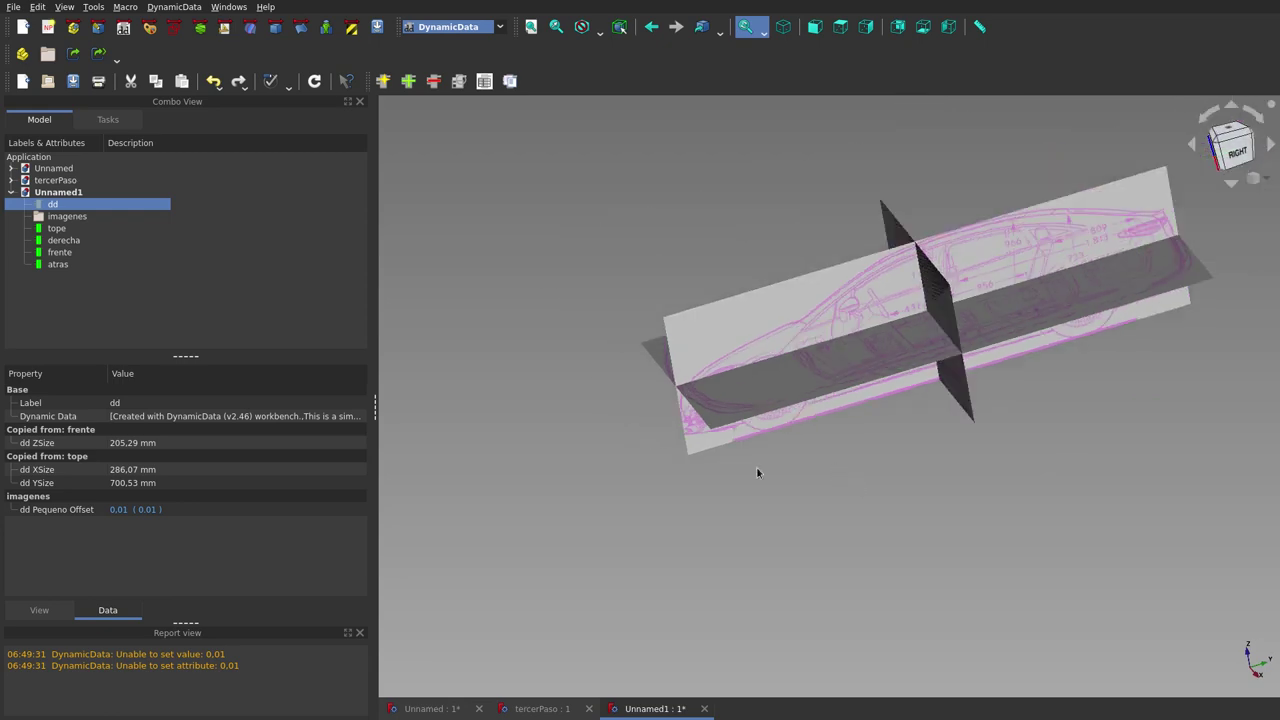
{"action": "middle_click_drag", "start_coordinate": [757, 472], "coordinate": [700, 454]}
{"action": "left_click", "coordinate": [551, 707]}
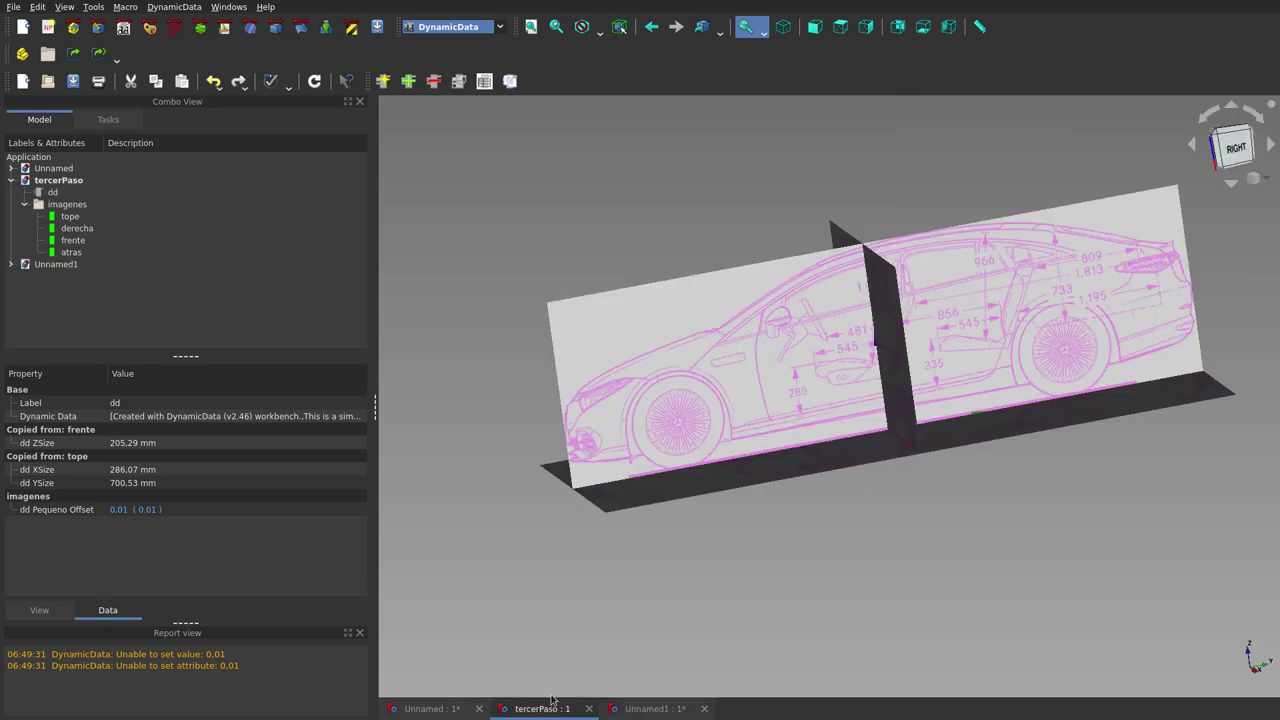
{"action": "mouse_move", "coordinate": [821, 410]}
{"action": "middle_mouse_down"}
{"action": "mouse_move", "coordinate": [893, 436]}
{"action": "mouse_move", "coordinate": [854, 446]}
{"action": "middle_mouse_up"}
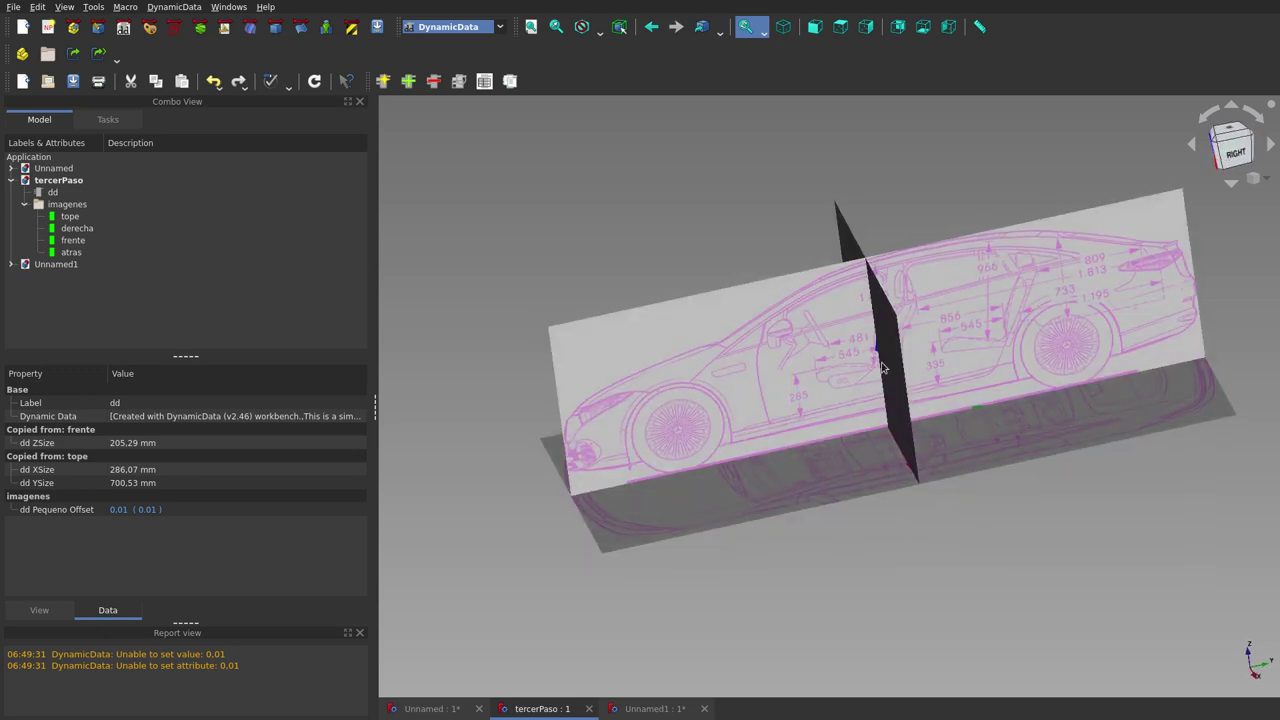
{"action": "middle_click_drag", "start_coordinate": [891, 486], "coordinate": [865, 433]}
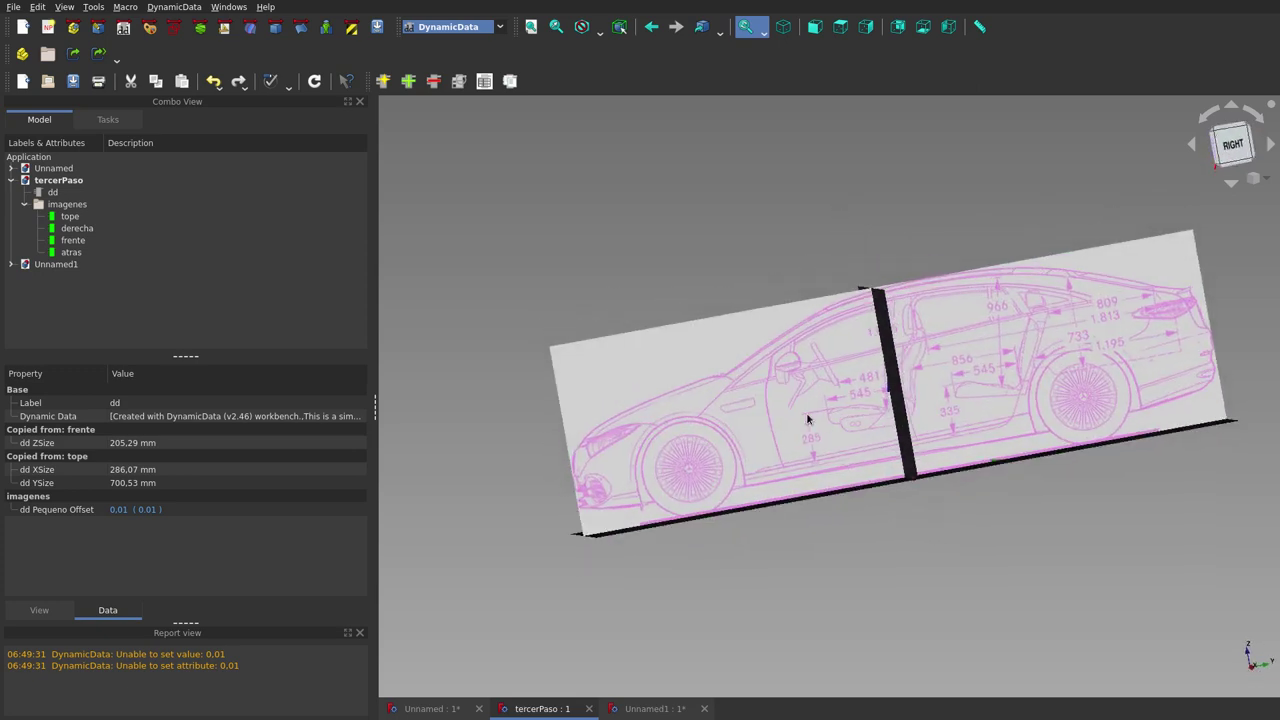
{"action": "middle_click_drag", "start_coordinate": [772, 405], "coordinate": [849, 374]}
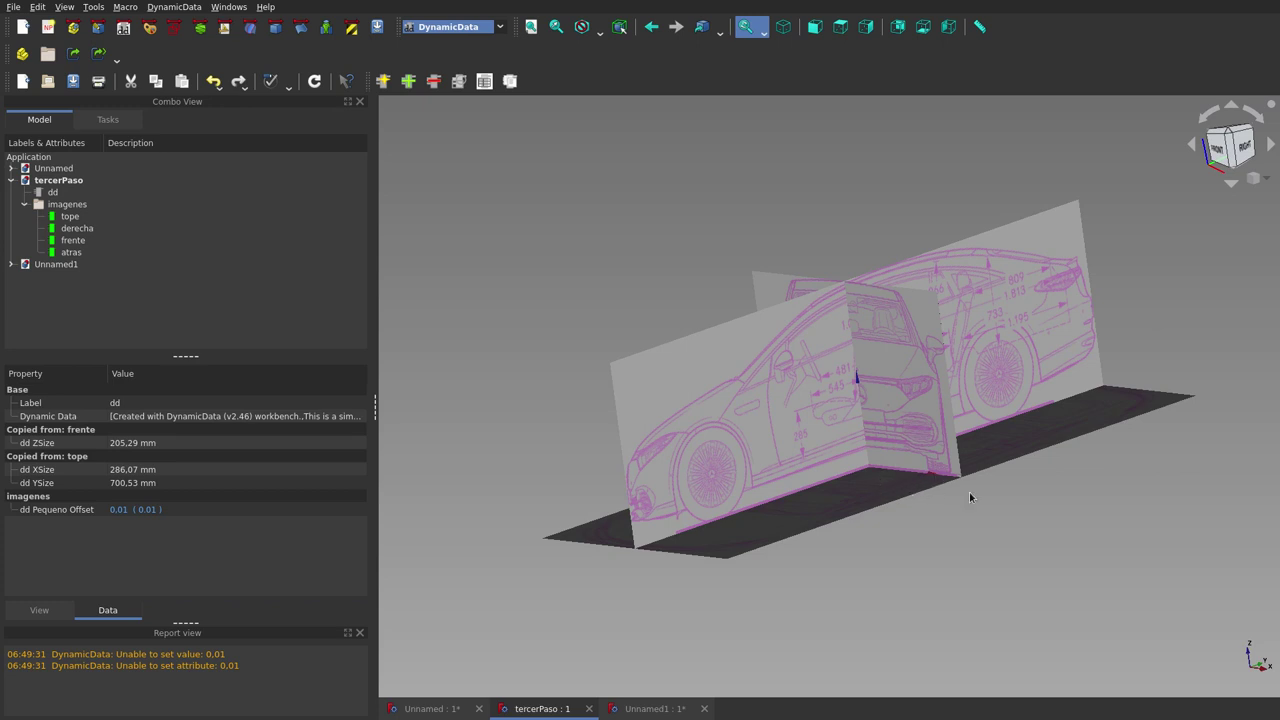
{"action": "middle_click_drag", "start_coordinate": [1004, 519], "coordinate": [916, 532]}
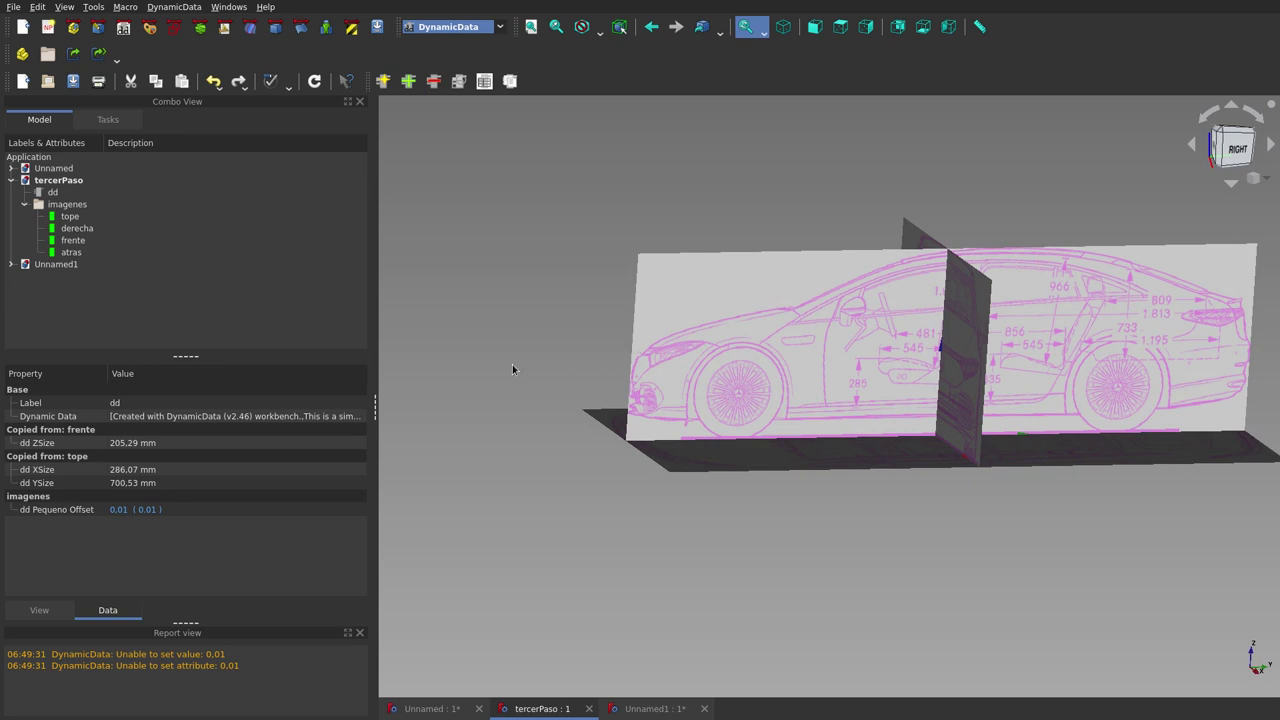
{"action": "scroll", "coordinate": [512, 370], "scroll_direction": "down", "scroll_amount": 1}
{"action": "middle_click_drag", "start_coordinate": [858, 366], "coordinate": [843, 291]}
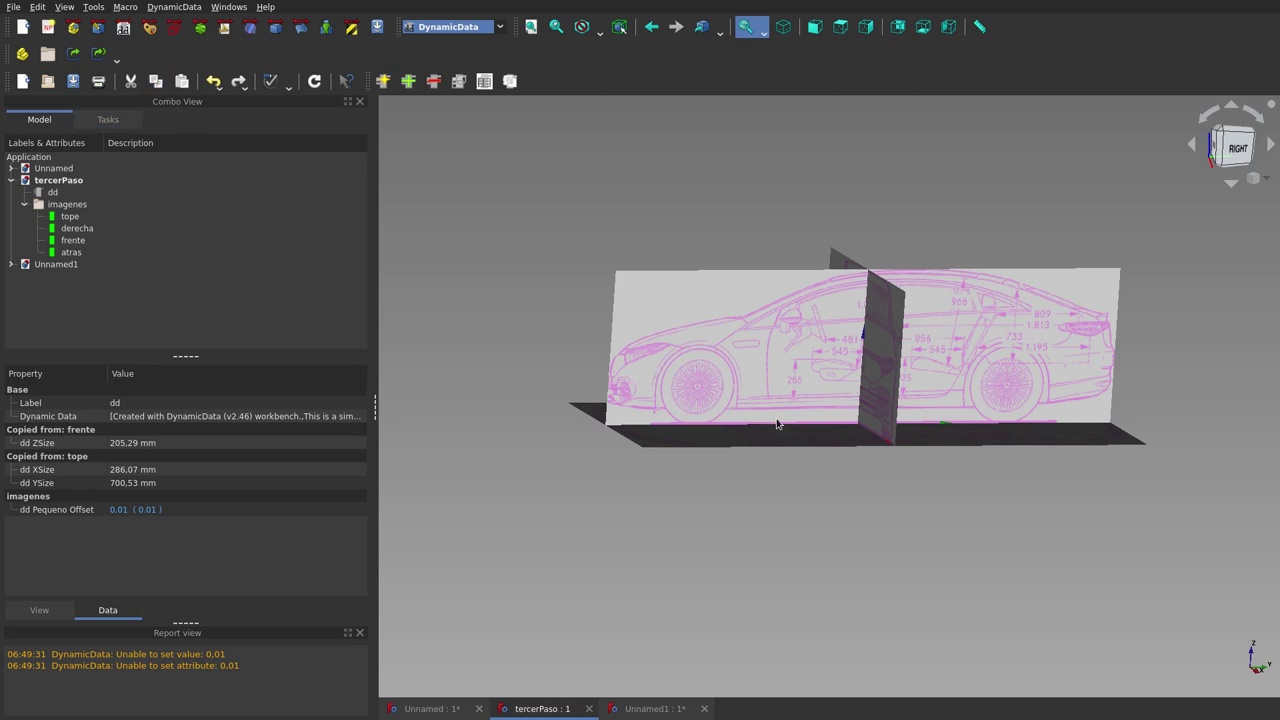
{"action": "middle_click_drag", "start_coordinate": [765, 369], "coordinate": [840, 391]}
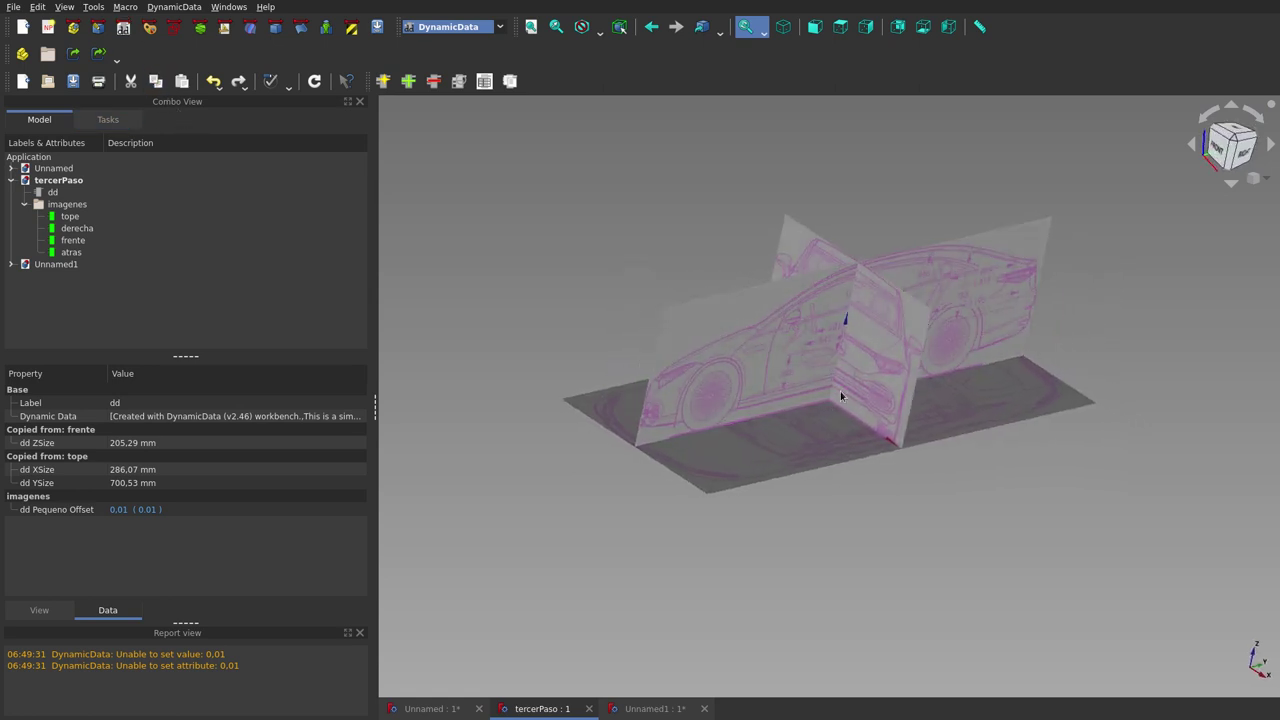
Return to Unnamed1, orbit the planes, and bring up the Add Property dialog for dd.
{"action": "left_click", "coordinate": [645, 708]}
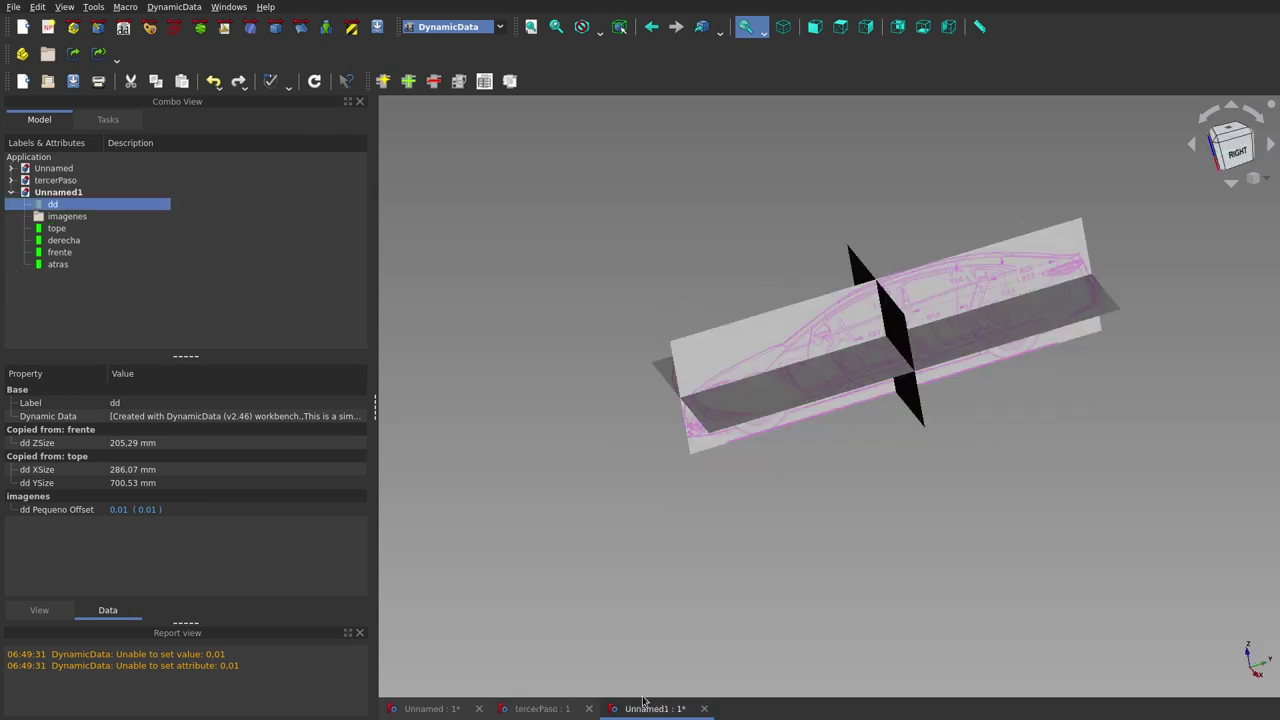
{"action": "middle_click_drag", "start_coordinate": [893, 413], "coordinate": [883, 330]}
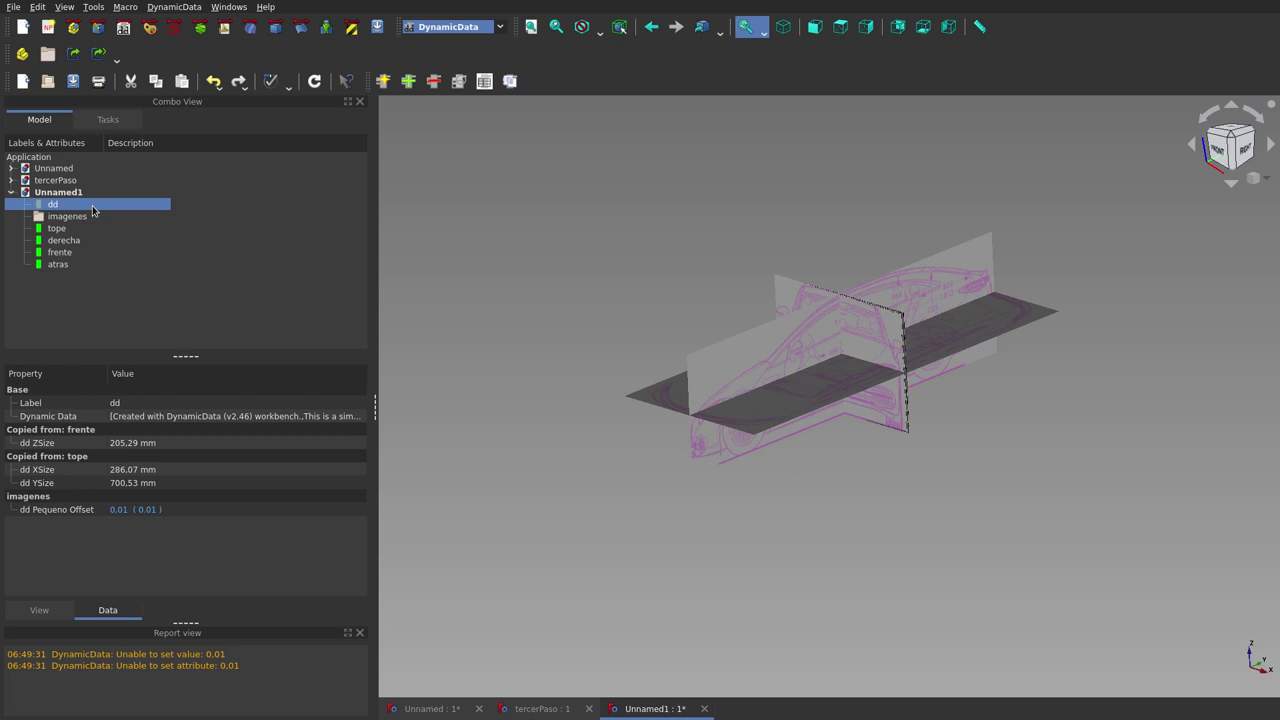
{"action": "left_click", "coordinate": [409, 82]}
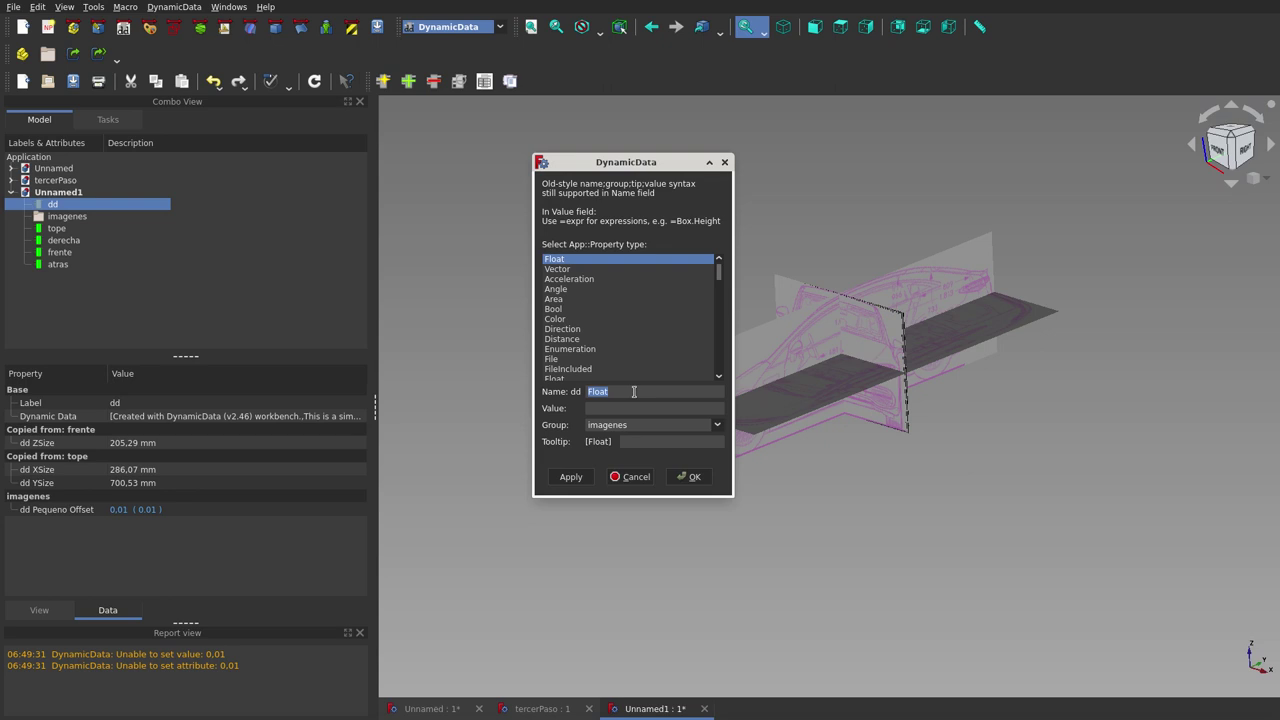
Add float properties AnchoMitad, LargoMitad and AltoMitad to dd's imagenes group.
{"action": "type", "text": "Ancho"}
{"action": "type", "text": "Mi"}
{"action": "type", "text": "tad"}
{"action": "left_click", "coordinate": [690, 477]}
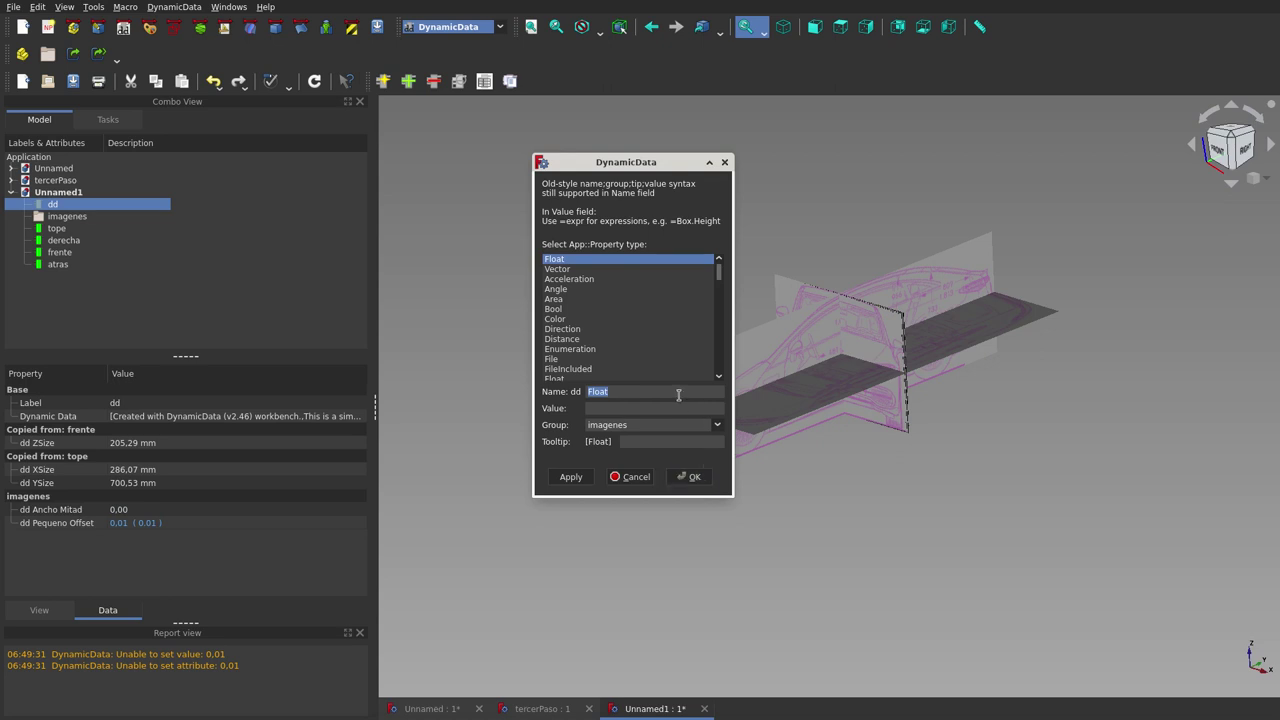
{"action": "type", "text": "LargoM"}
{"action": "type", "text": "itad"}
{"action": "left_click", "coordinate": [676, 478]}
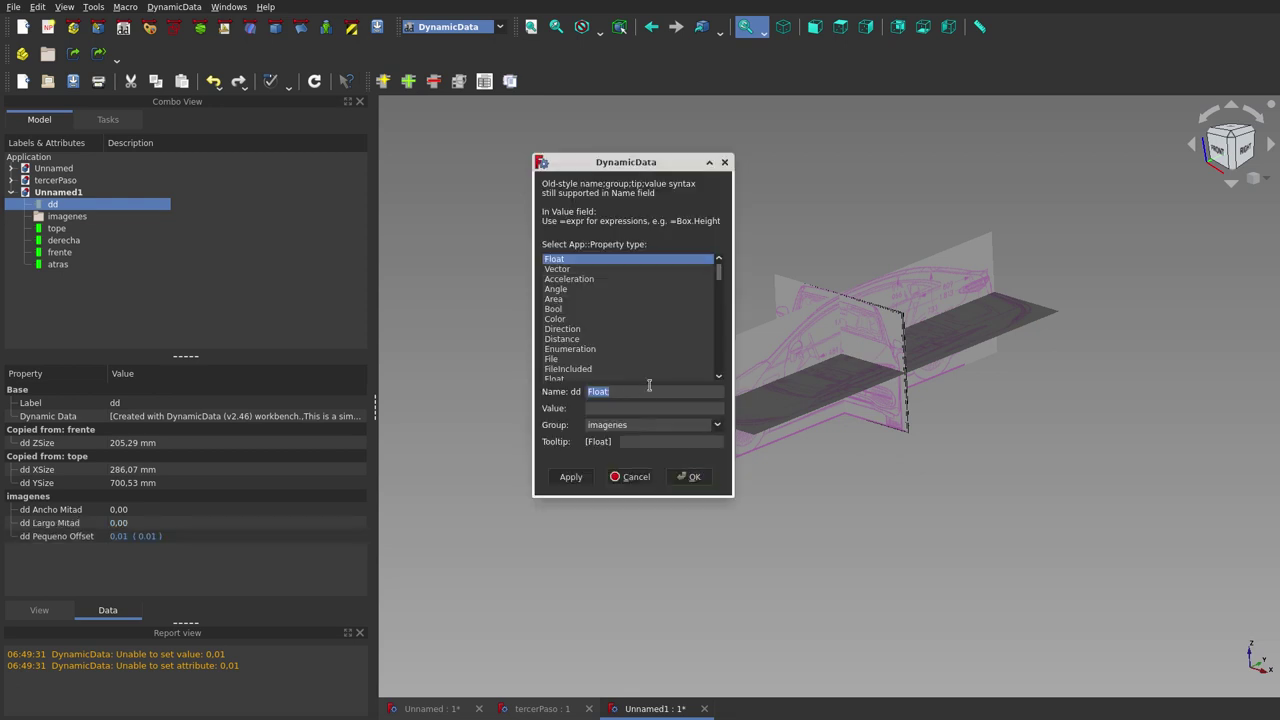
{"action": "type", "text": "AltoMitad"}
{"action": "left_click", "coordinate": [688, 476]}
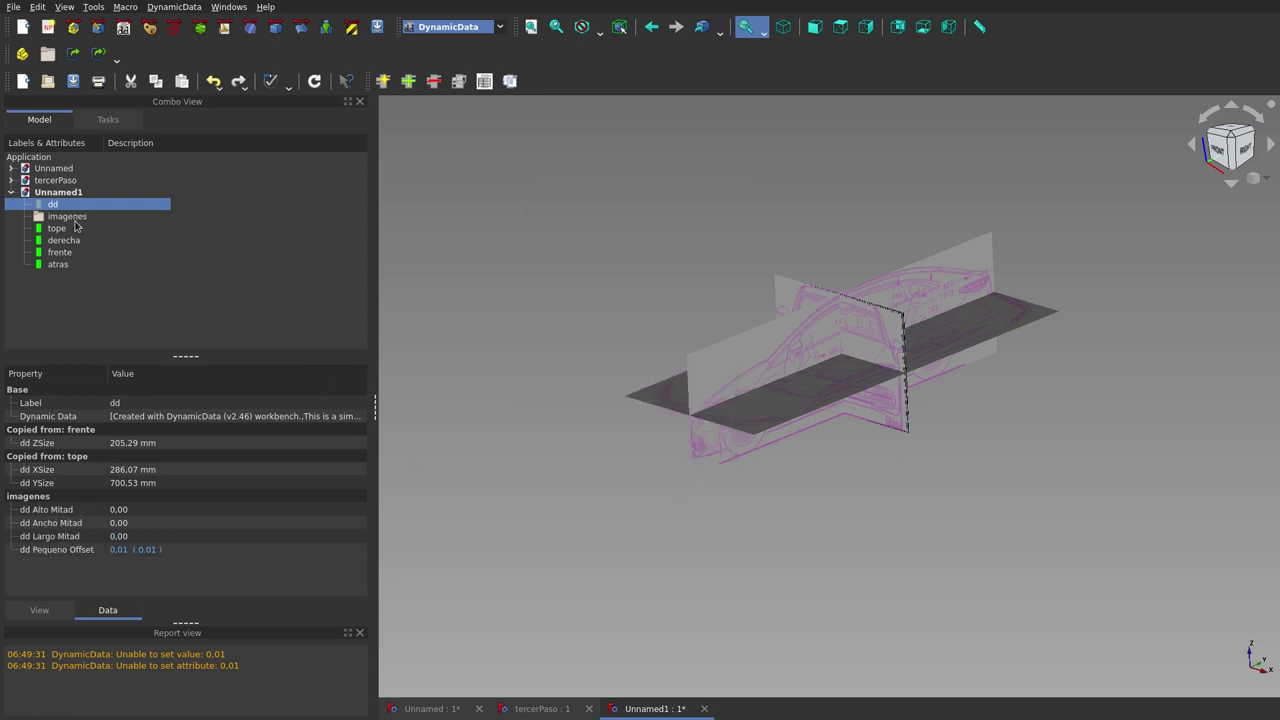
Set Ancho Mitad by formula to half of dd's XSize, giving 143.03.
{"action": "left_click", "coordinate": [148, 523]}
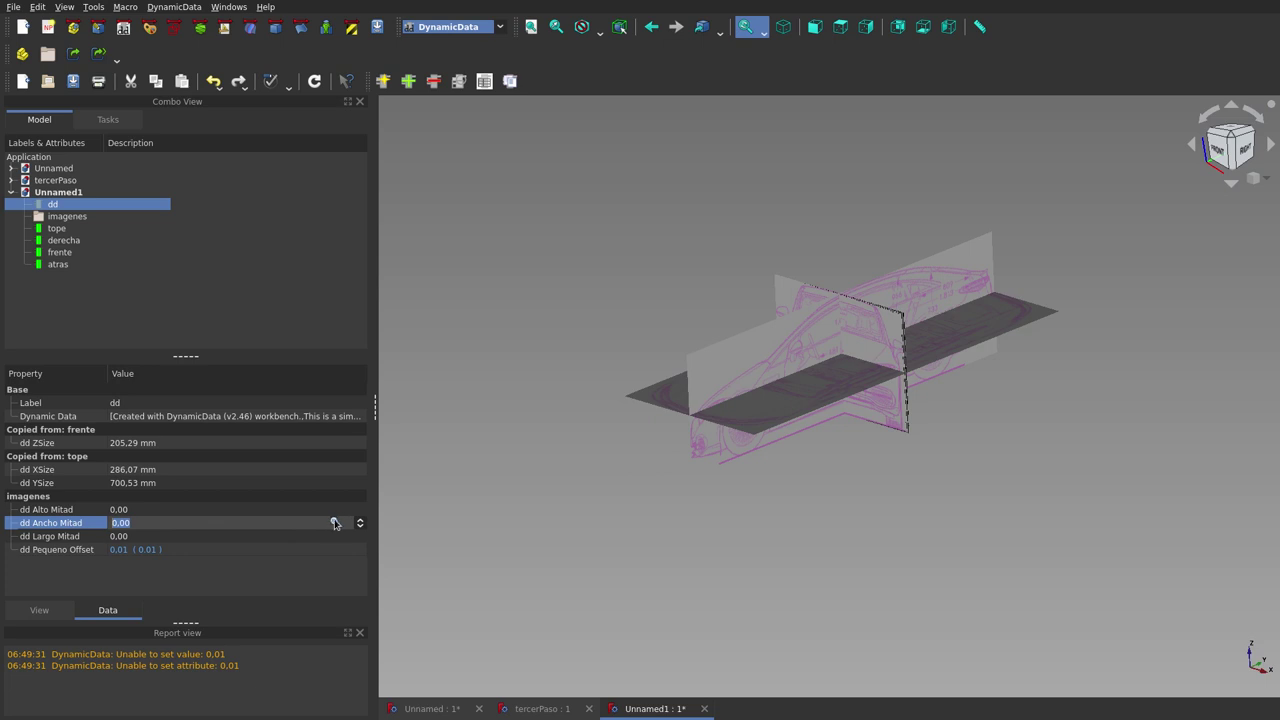
{"action": "left_click", "coordinate": [130, 537]}
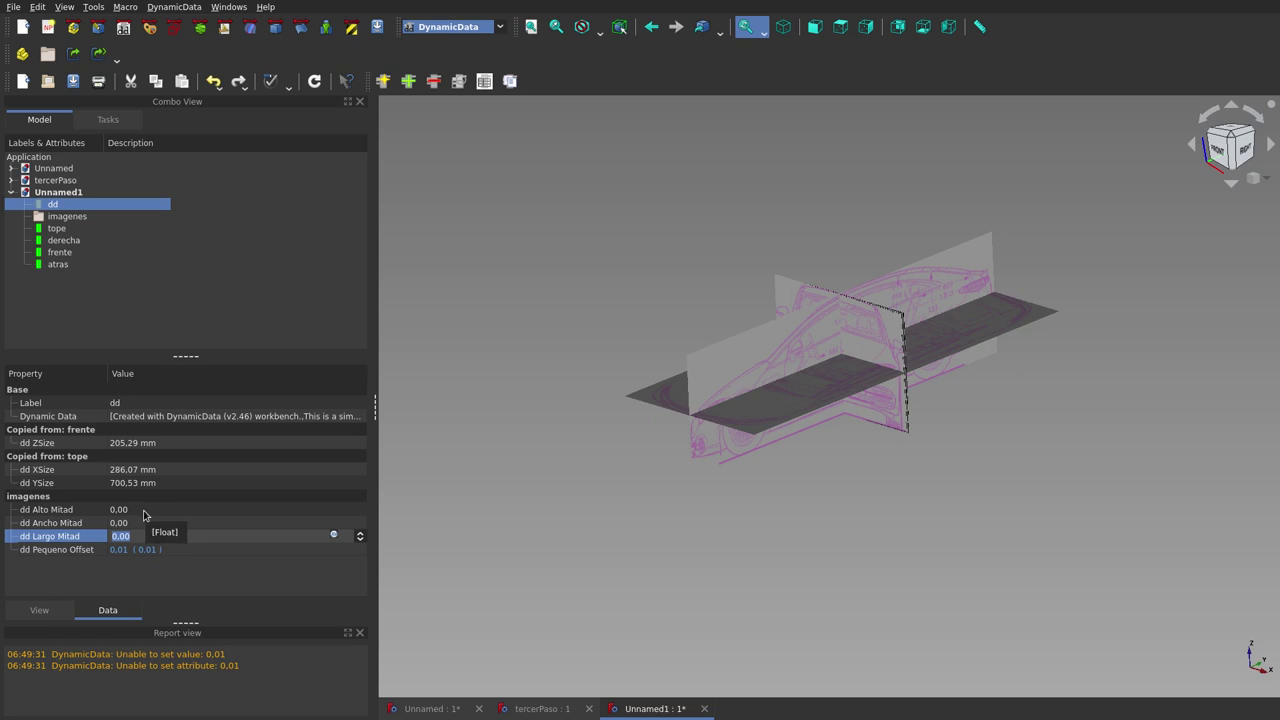
{"action": "left_click", "coordinate": [171, 523]}
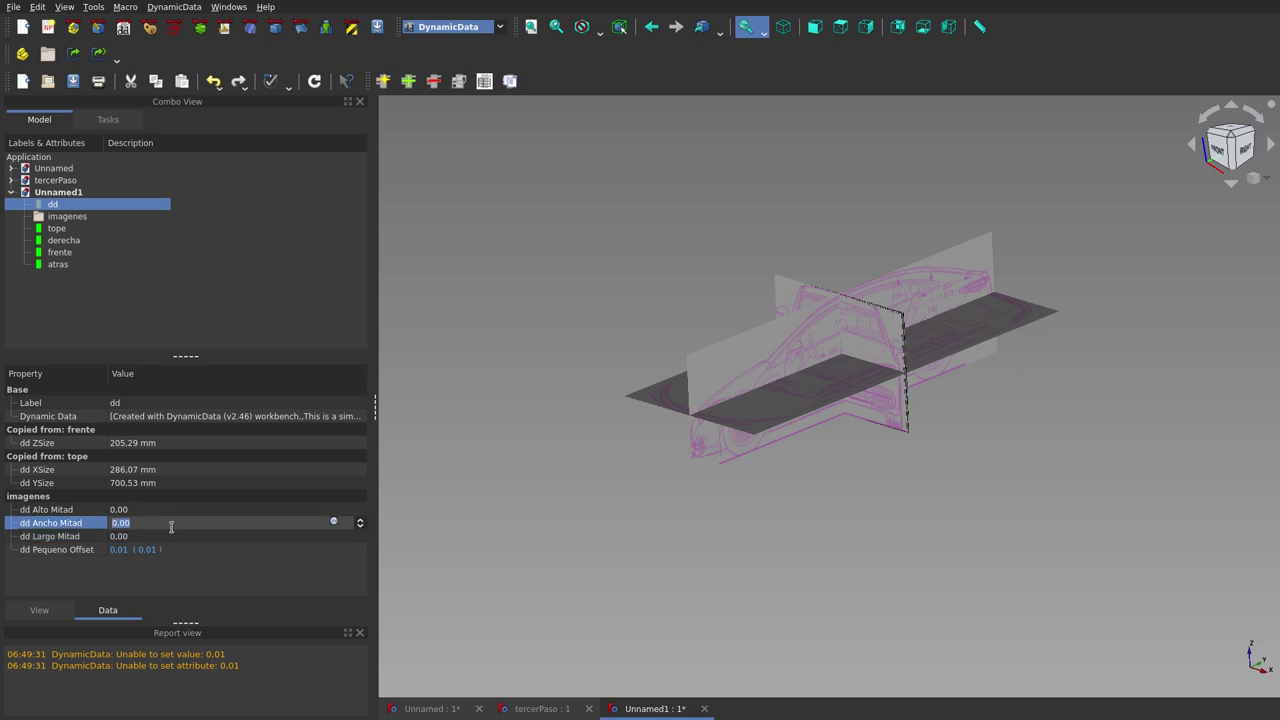
{"action": "left_click", "coordinate": [334, 522]}
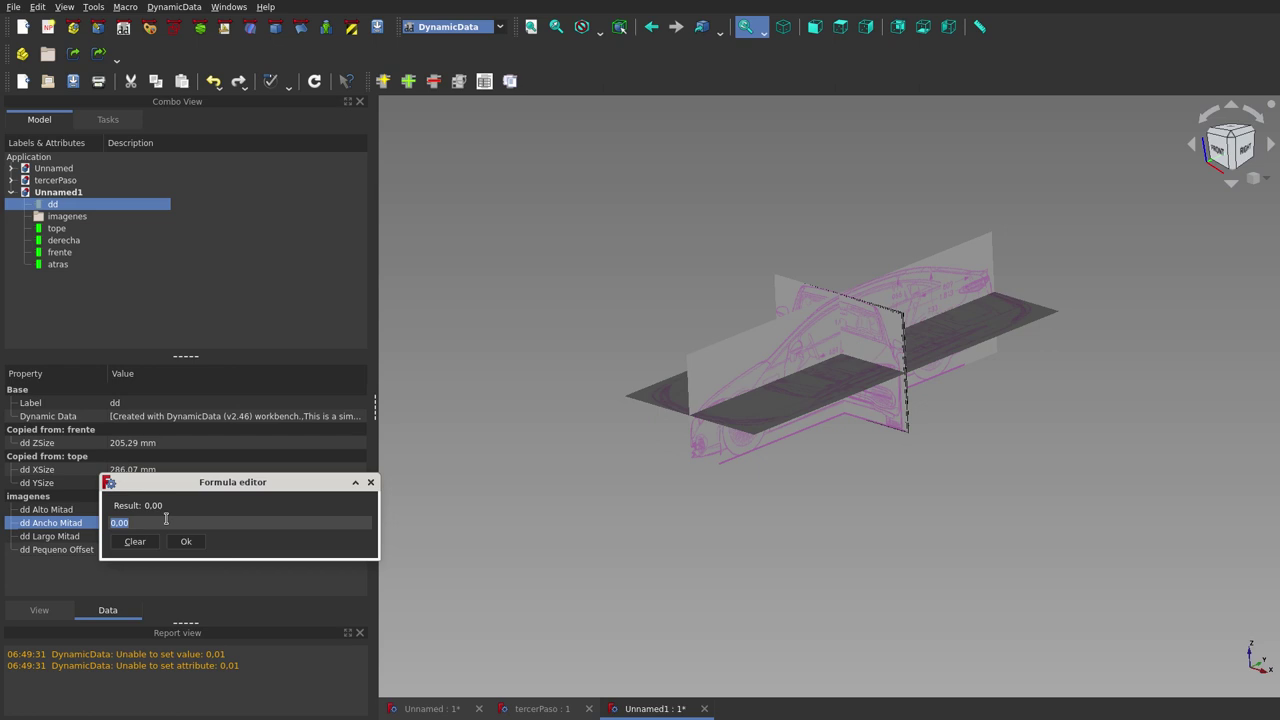
{"action": "type", "text": "x"}
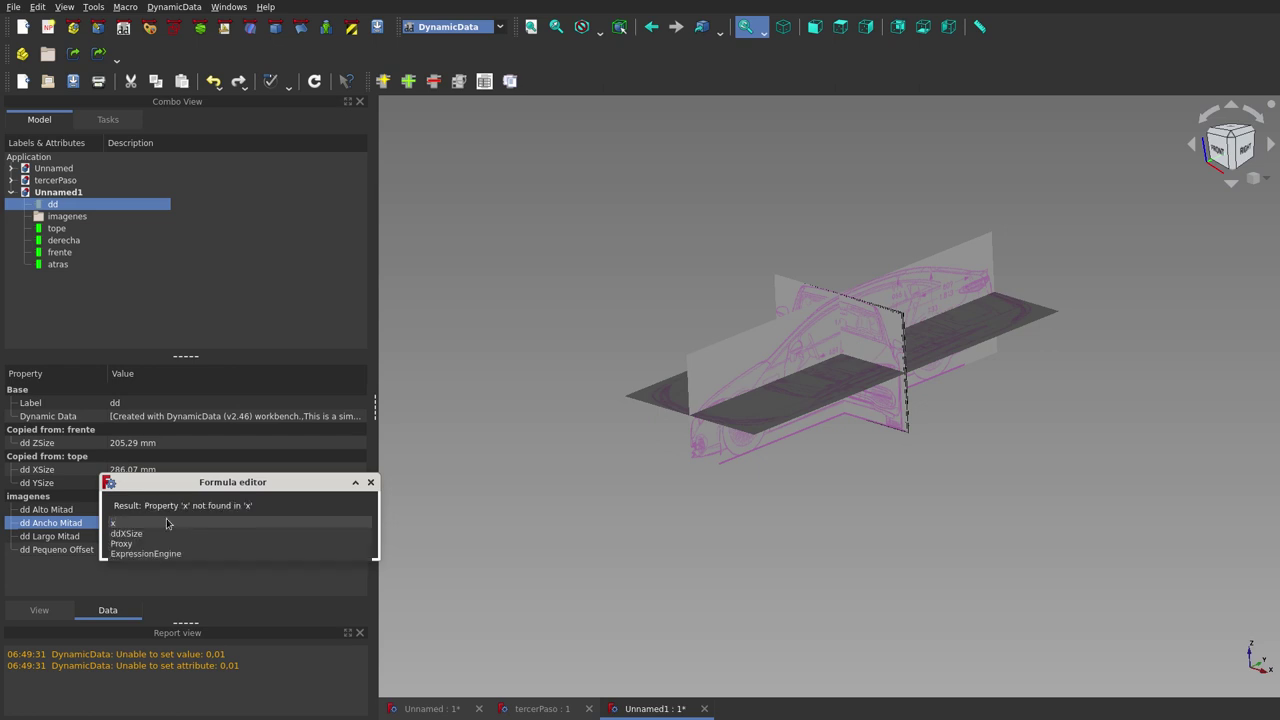
{"action": "left_click", "coordinate": [130, 543]}
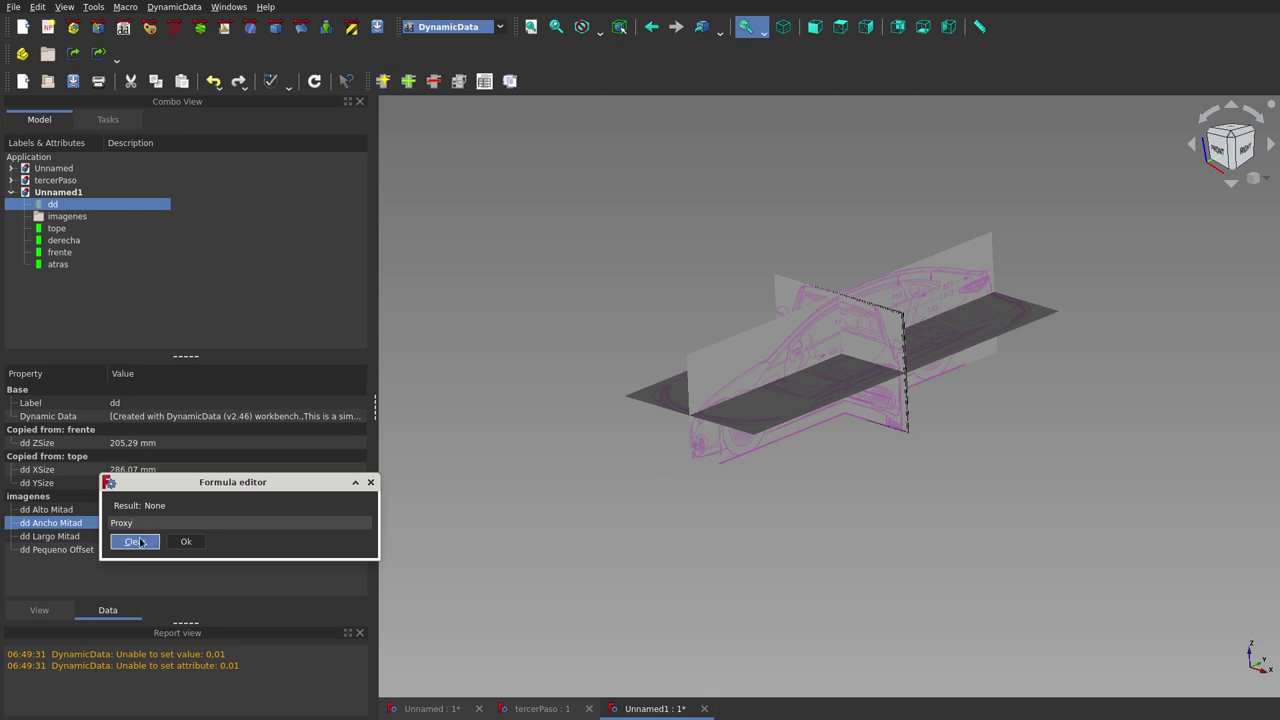
{"action": "key", "text": "BackSpace"}
{"action": "key", "text": "BackSpace"}
{"action": "key", "text": "BackSpace"}
{"action": "key", "text": "BackSpace"}
{"action": "key", "text": "BackSpace"}
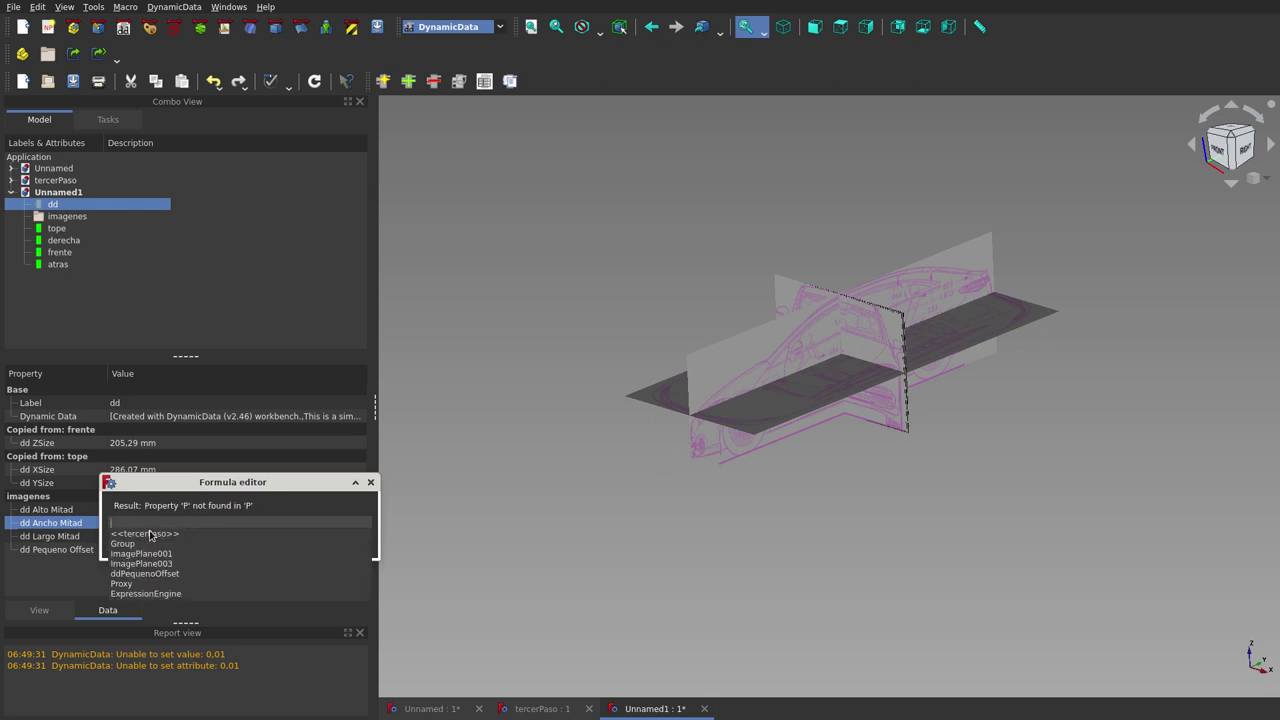
{"action": "type", "text": "x"}
{"action": "left_click", "coordinate": [127, 533]}
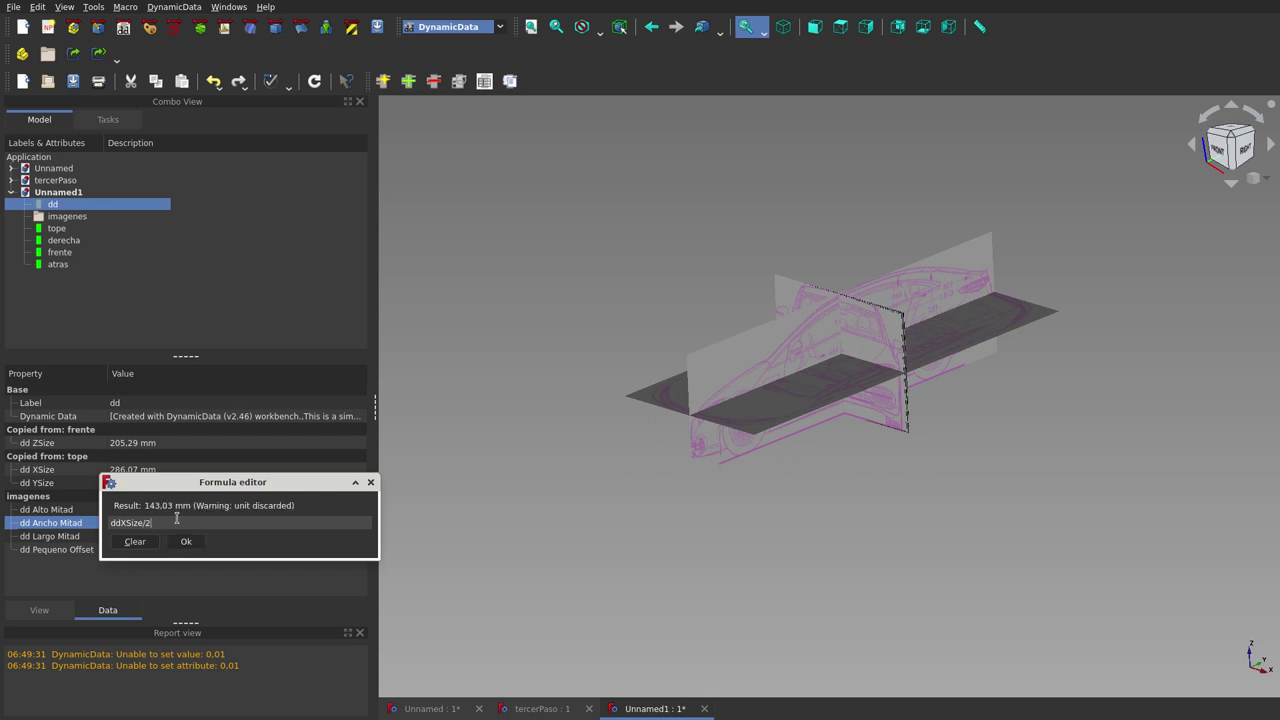
{"action": "left_click", "coordinate": [184, 541]}
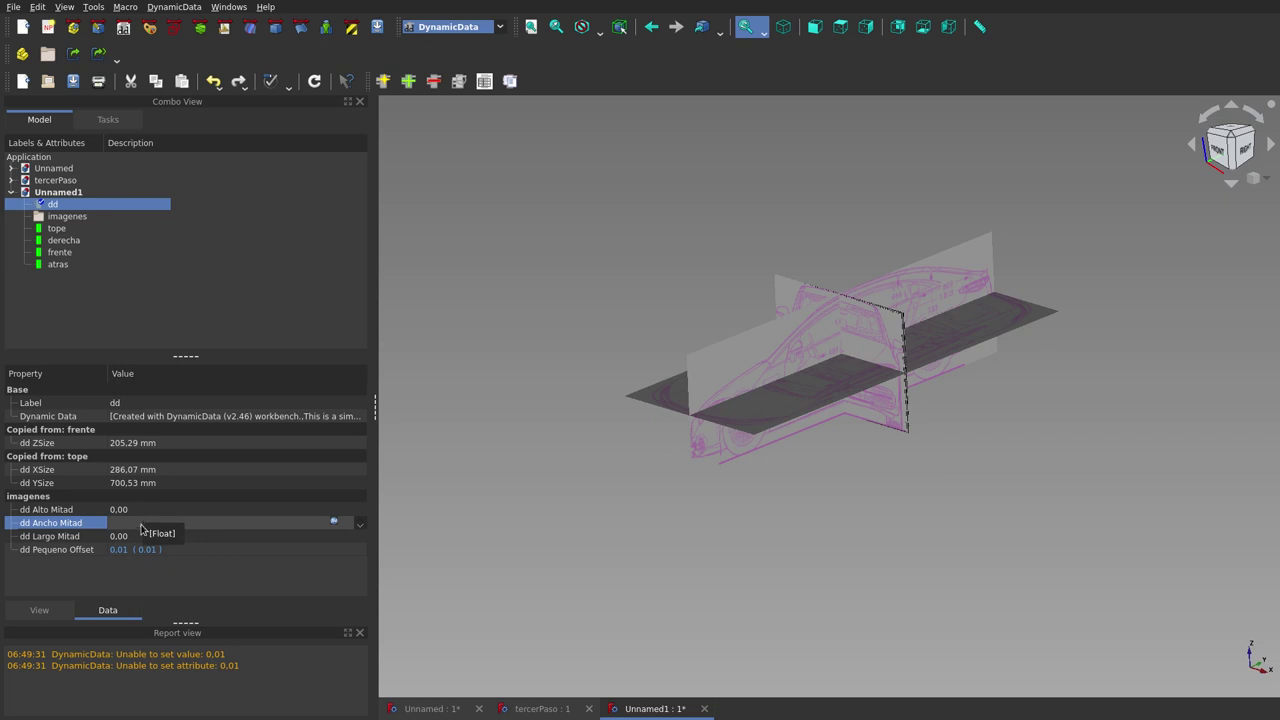
Set Largo Mitad to the formula ddYSize/2, giving 350.26.
{"action": "left_click", "coordinate": [206, 534]}
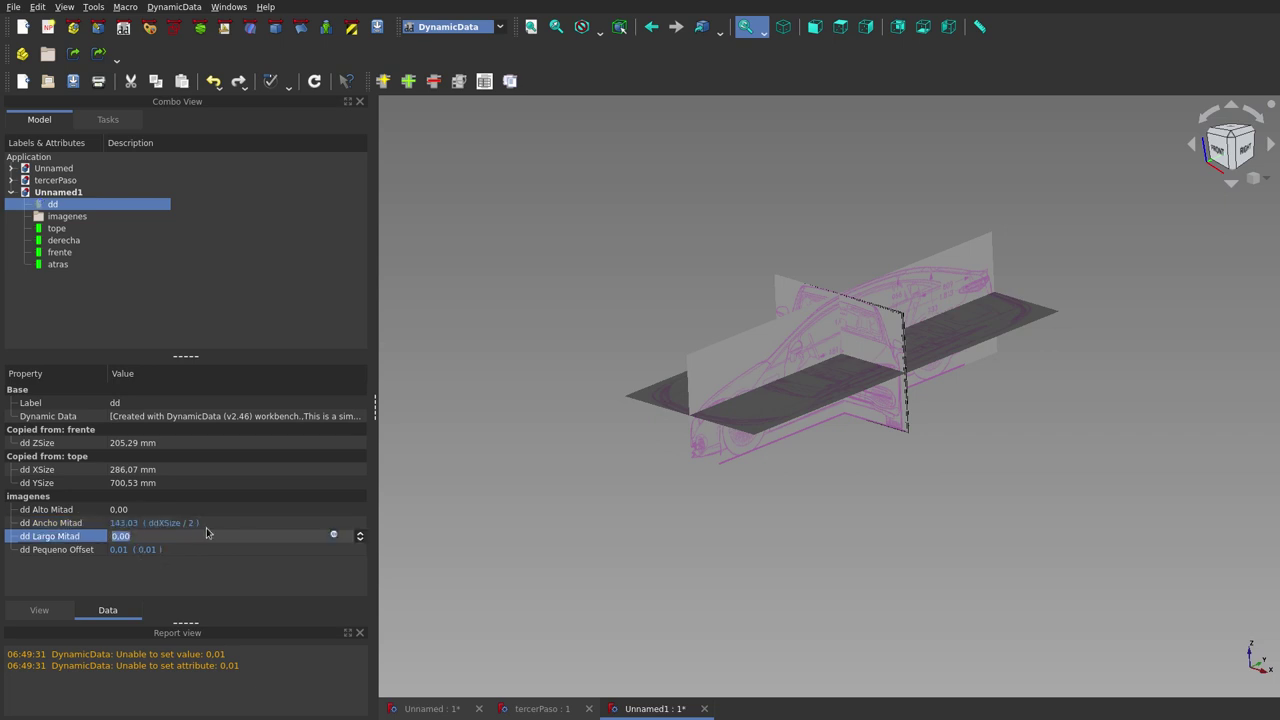
{"action": "left_click", "coordinate": [336, 536]}
{"action": "type", "text": "ys"}
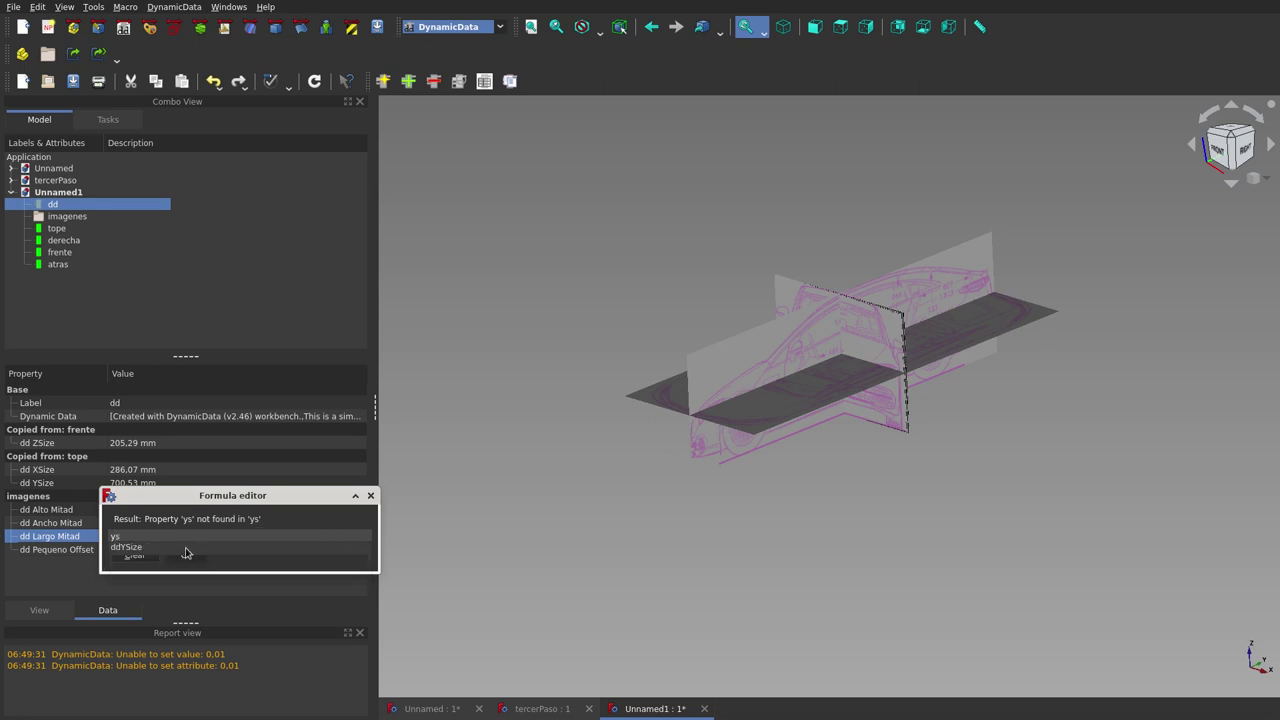
{"action": "left_click", "coordinate": [185, 555]}
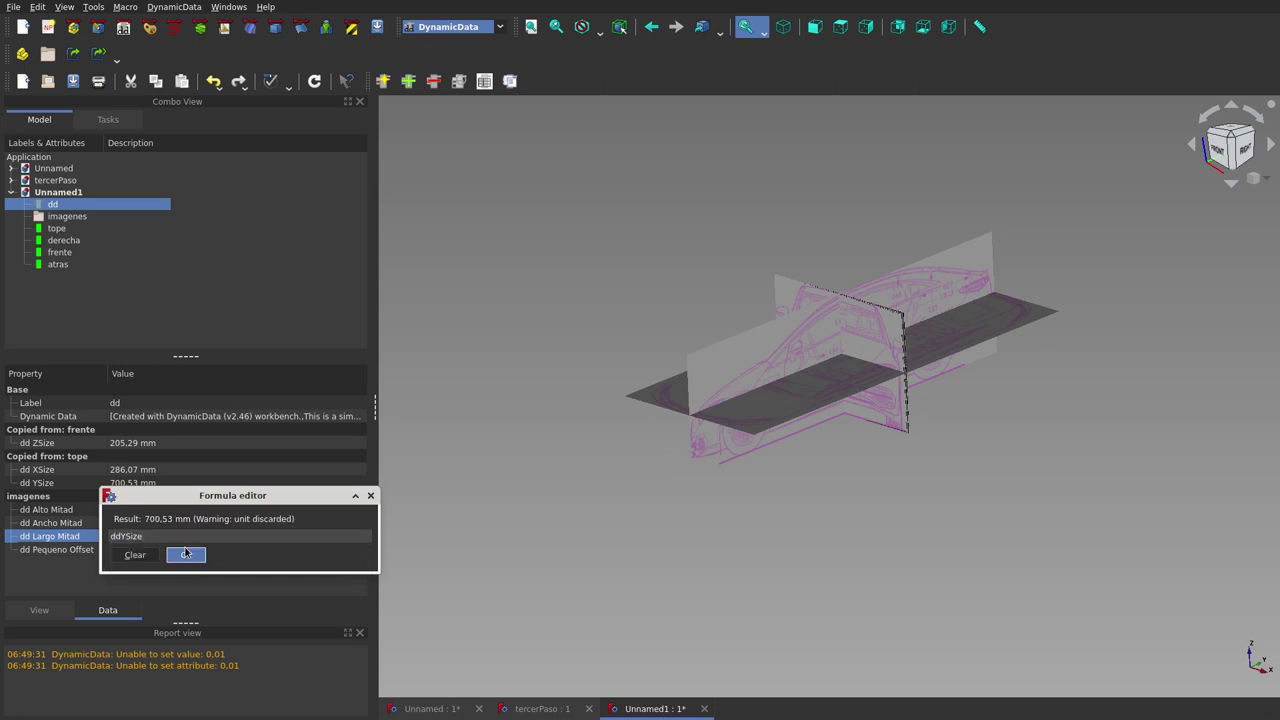
{"action": "type", "text": "/2"}
{"action": "left_click", "coordinate": [185, 557]}
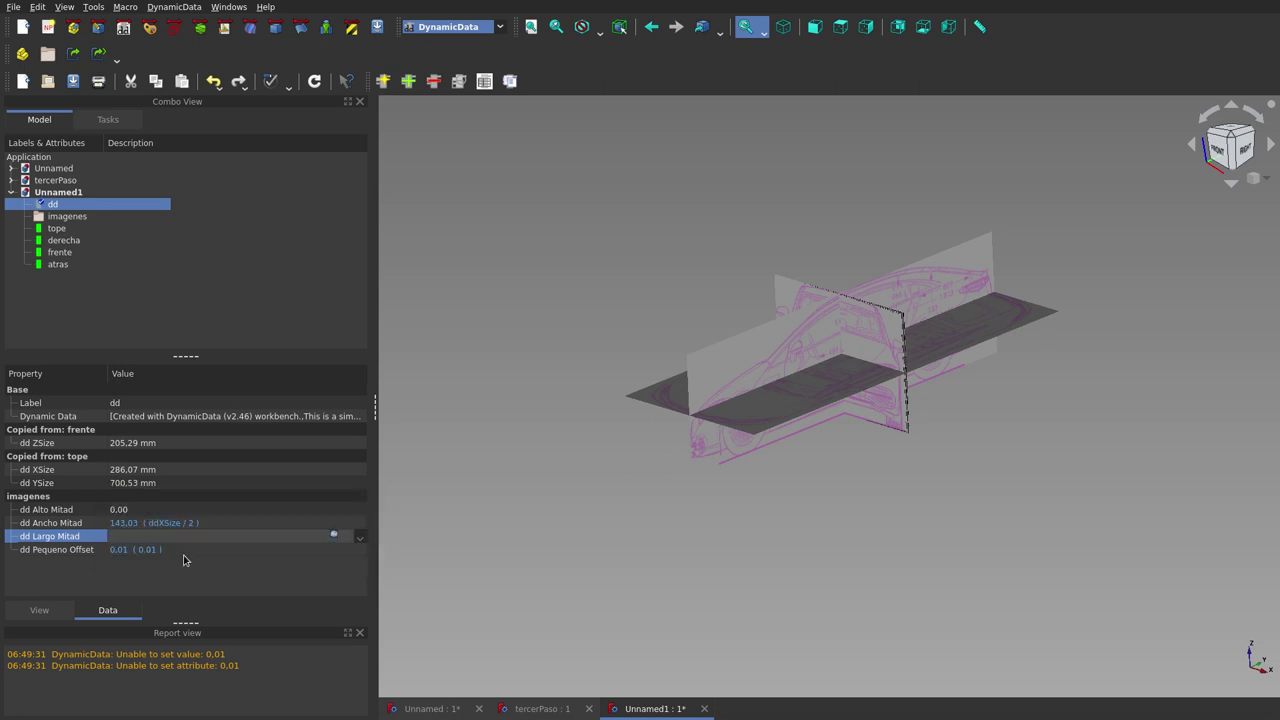
Set Alto Mitad to the formula ddZSize/2, giving 102.65.
{"action": "left_click", "coordinate": [289, 510]}
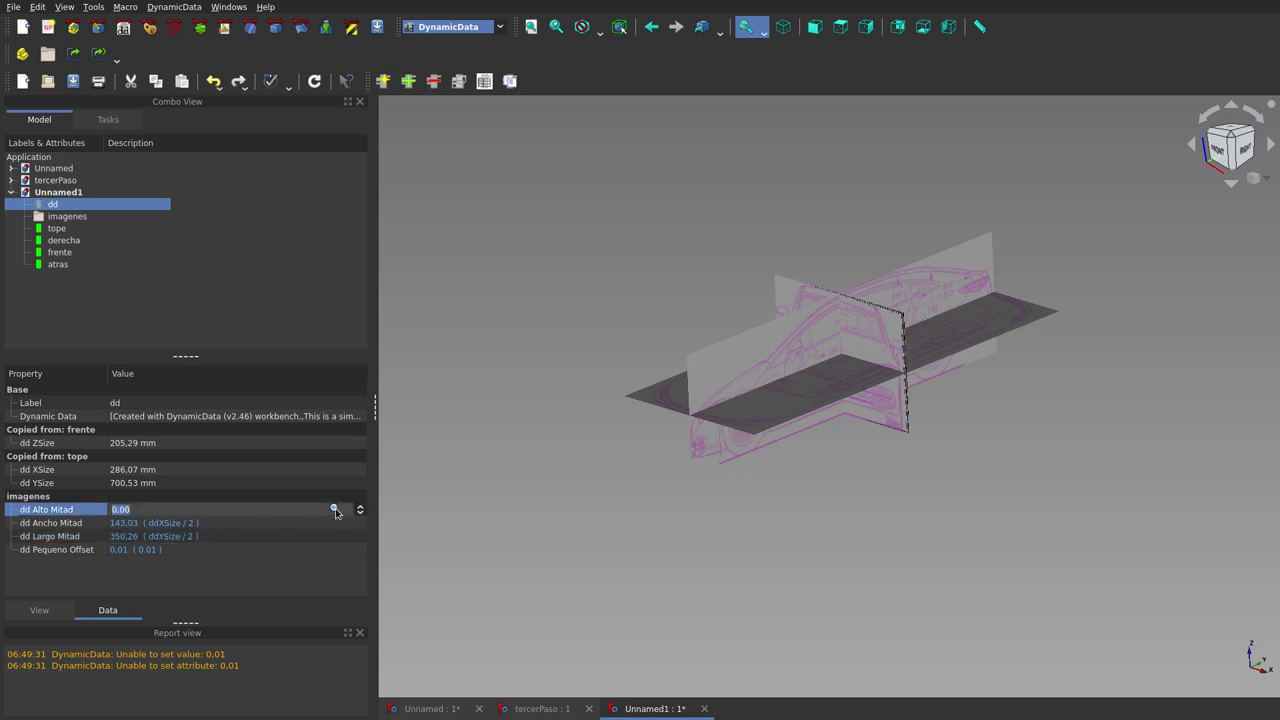
{"action": "left_click", "coordinate": [335, 510]}
{"action": "type", "text": "z"}
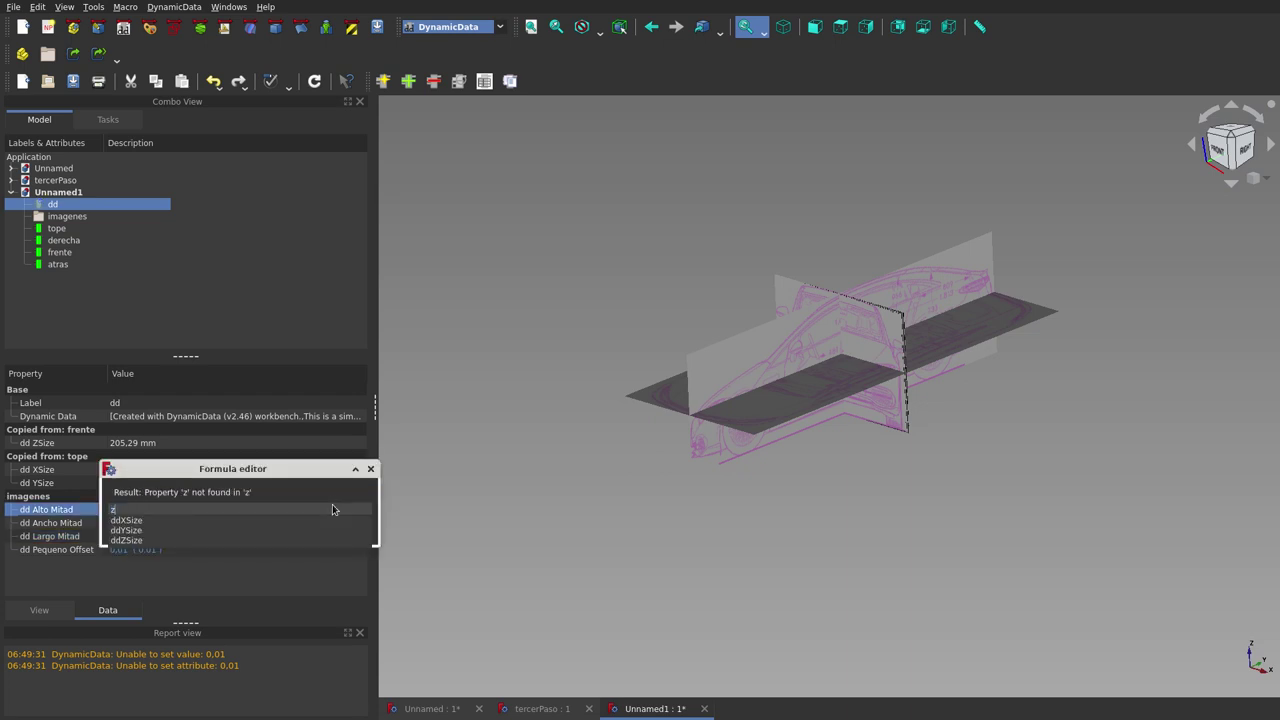
{"action": "left_click", "coordinate": [130, 540]}
{"action": "type", "text": "/2"}
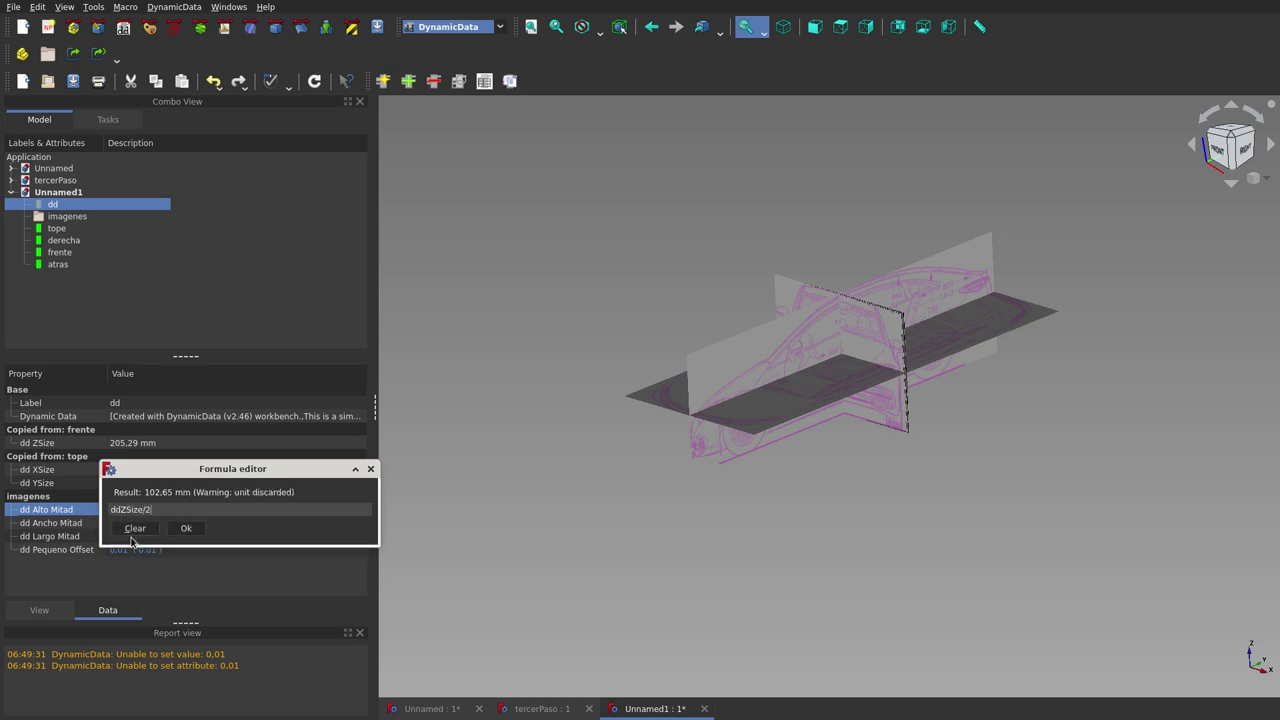
{"action": "left_click", "coordinate": [181, 527]}
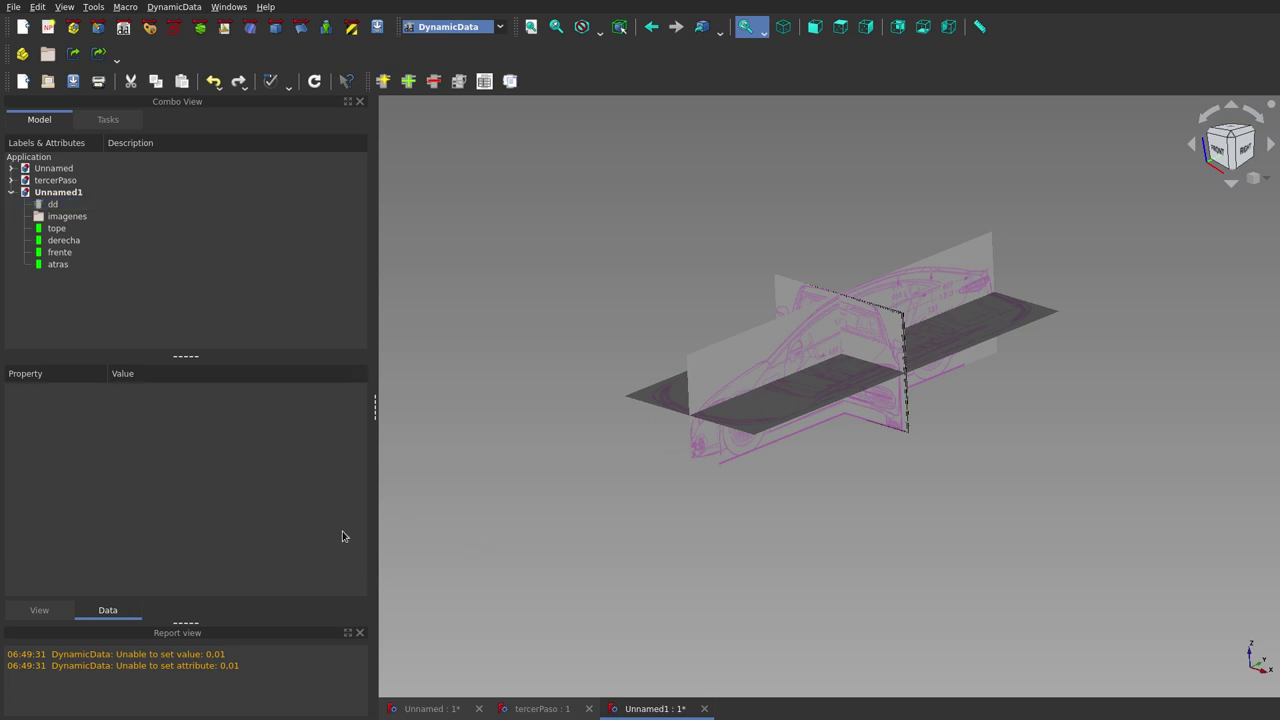
{"action": "left_click", "coordinate": [69, 206]}
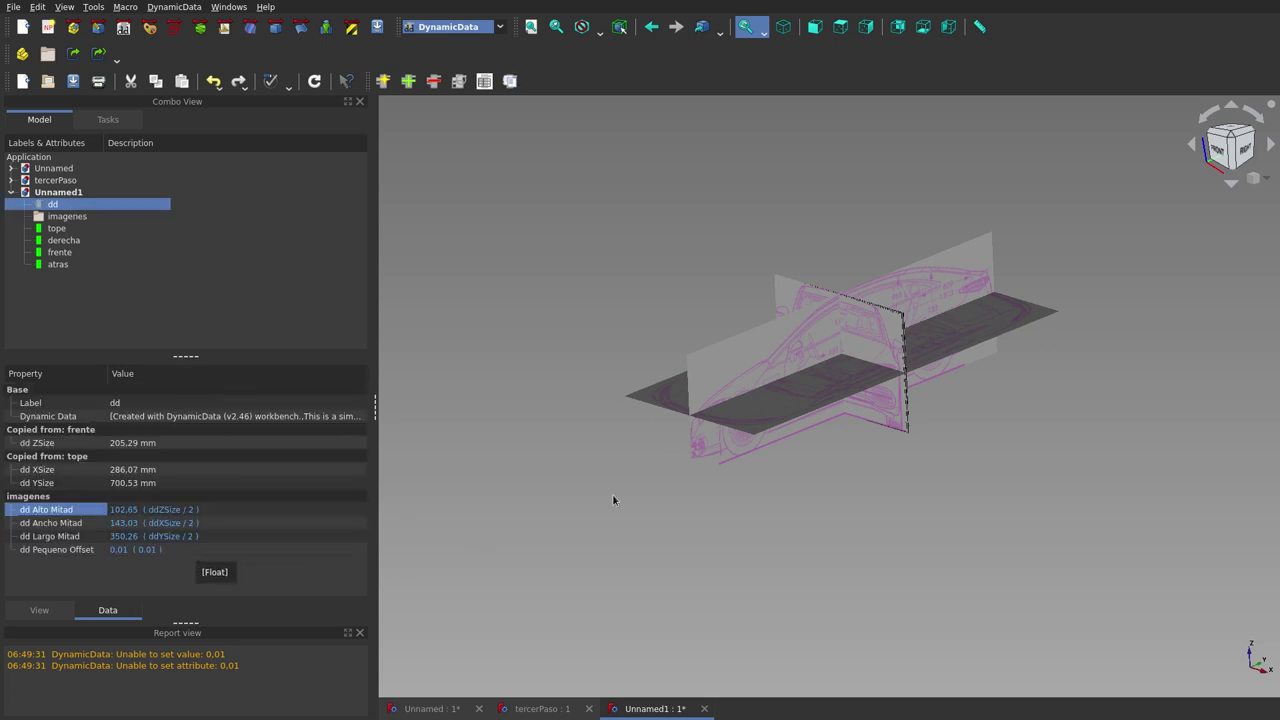
{"action": "mouse_move", "coordinate": [673, 490]}
{"action": "middle_mouse_down"}
{"action": "mouse_move", "coordinate": [594, 480]}
{"action": "mouse_move", "coordinate": [609, 500]}
{"action": "mouse_move", "coordinate": [671, 503]}
{"action": "mouse_move", "coordinate": [707, 464]}
{"action": "mouse_move", "coordinate": [560, 571]}
{"action": "mouse_move", "coordinate": [660, 551]}
{"action": "mouse_move", "coordinate": [563, 525]}
{"action": "mouse_move", "coordinate": [551, 497]}
{"action": "mouse_move", "coordinate": [775, 388]}
{"action": "mouse_move", "coordinate": [823, 386]}
{"action": "mouse_move", "coordinate": [828, 429]}
{"action": "middle_mouse_up"}
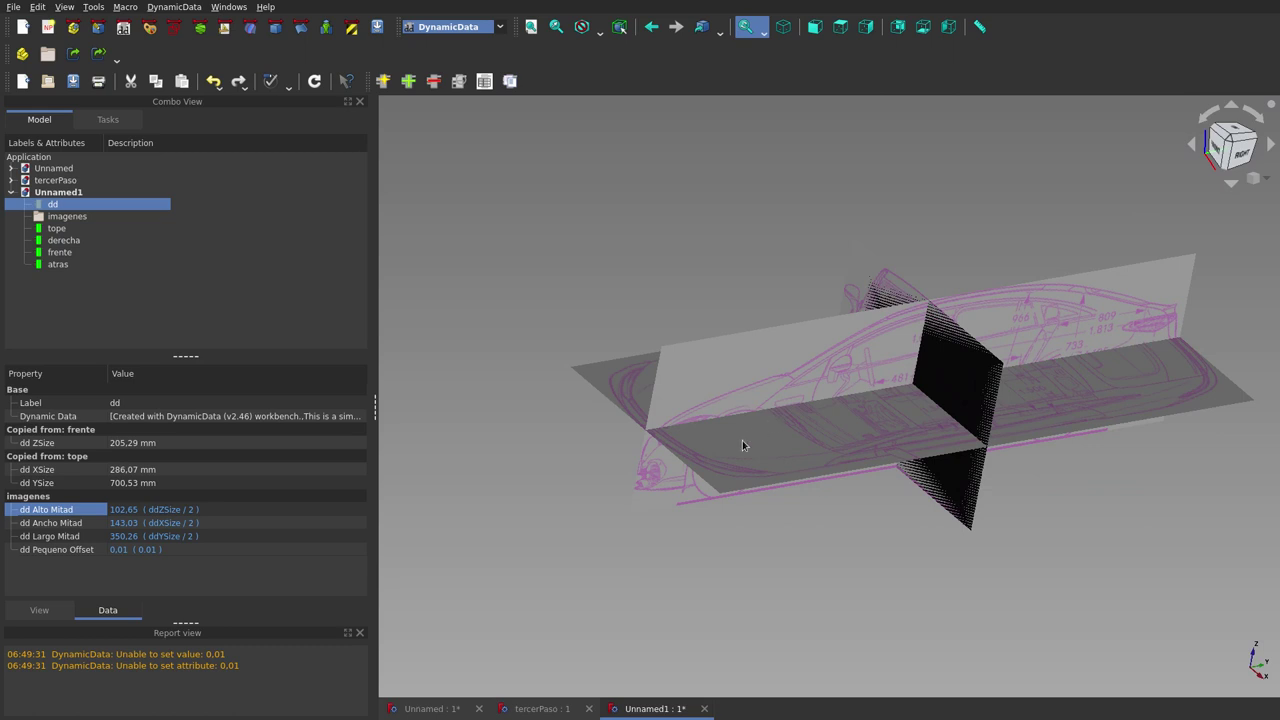
{"action": "key", "text": "3"}
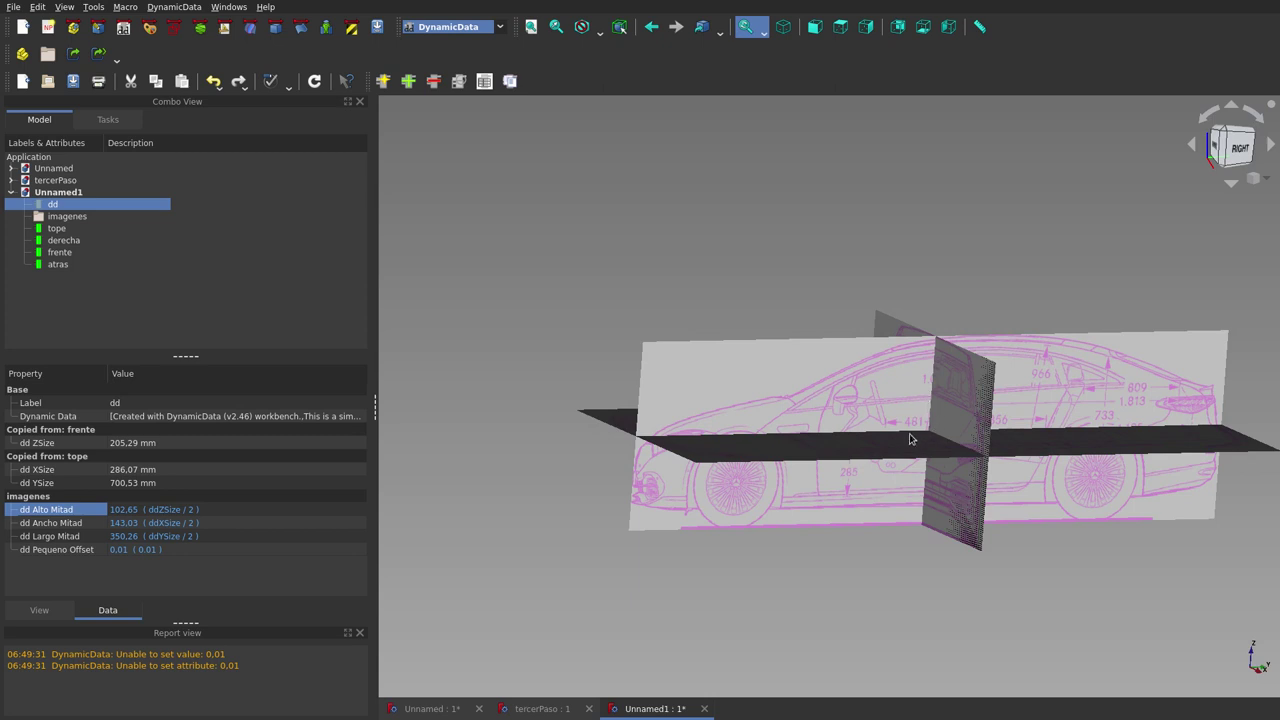
{"action": "middle_click_drag", "start_coordinate": [838, 443], "coordinate": [840, 414]}
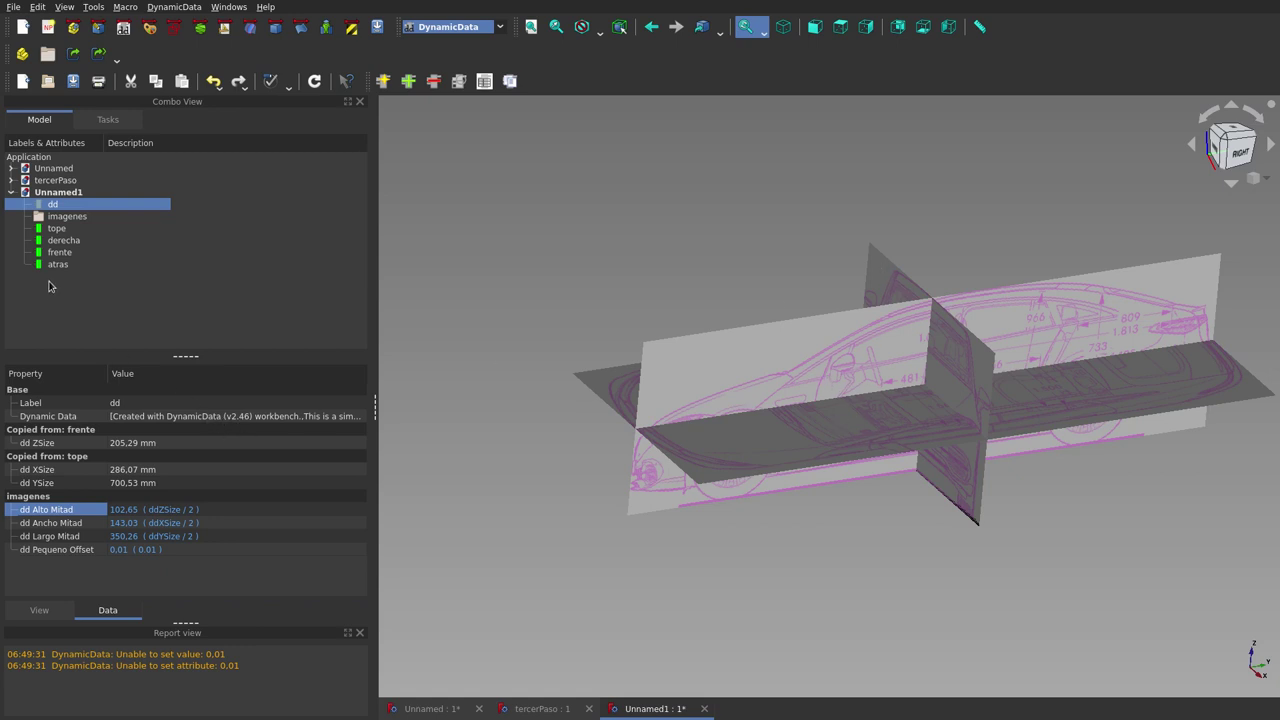
In the right view, set derecha's Placement z position to the formula dd.ddAltoMitad.
{"action": "left_click", "coordinate": [57, 230]}
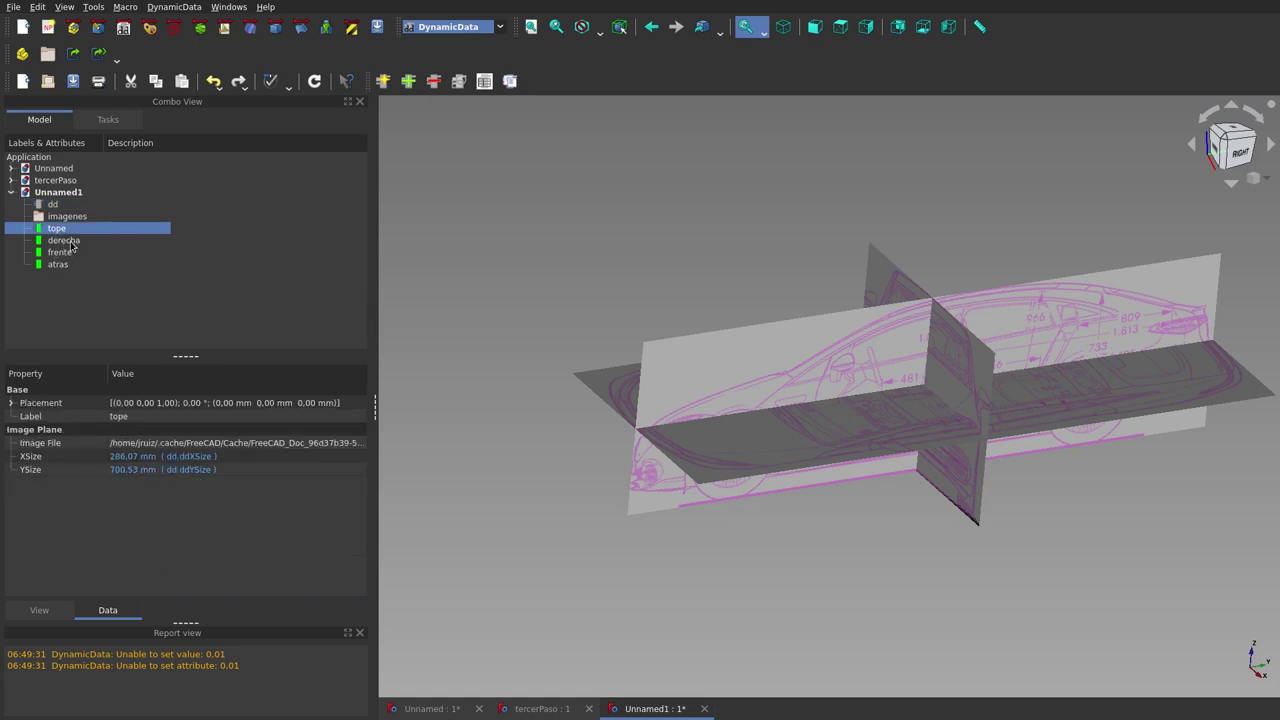
{"action": "left_click", "coordinate": [70, 242]}
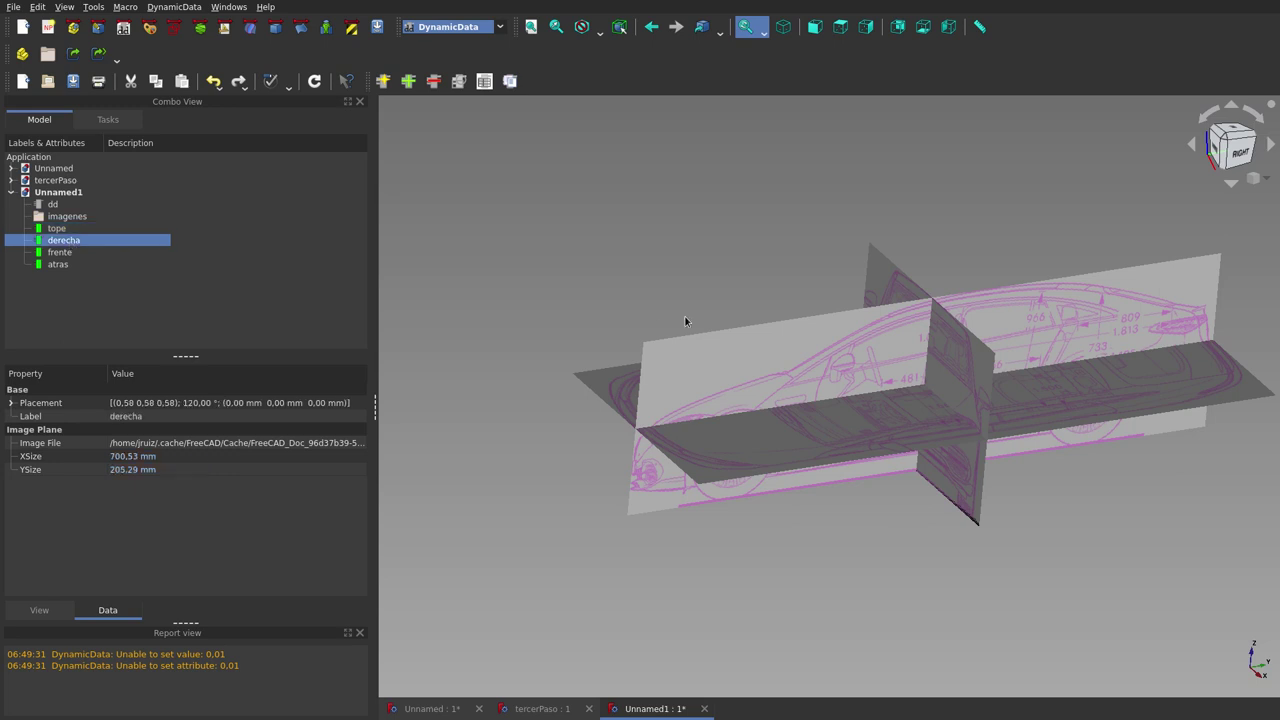
{"action": "left_click", "coordinate": [866, 28]}
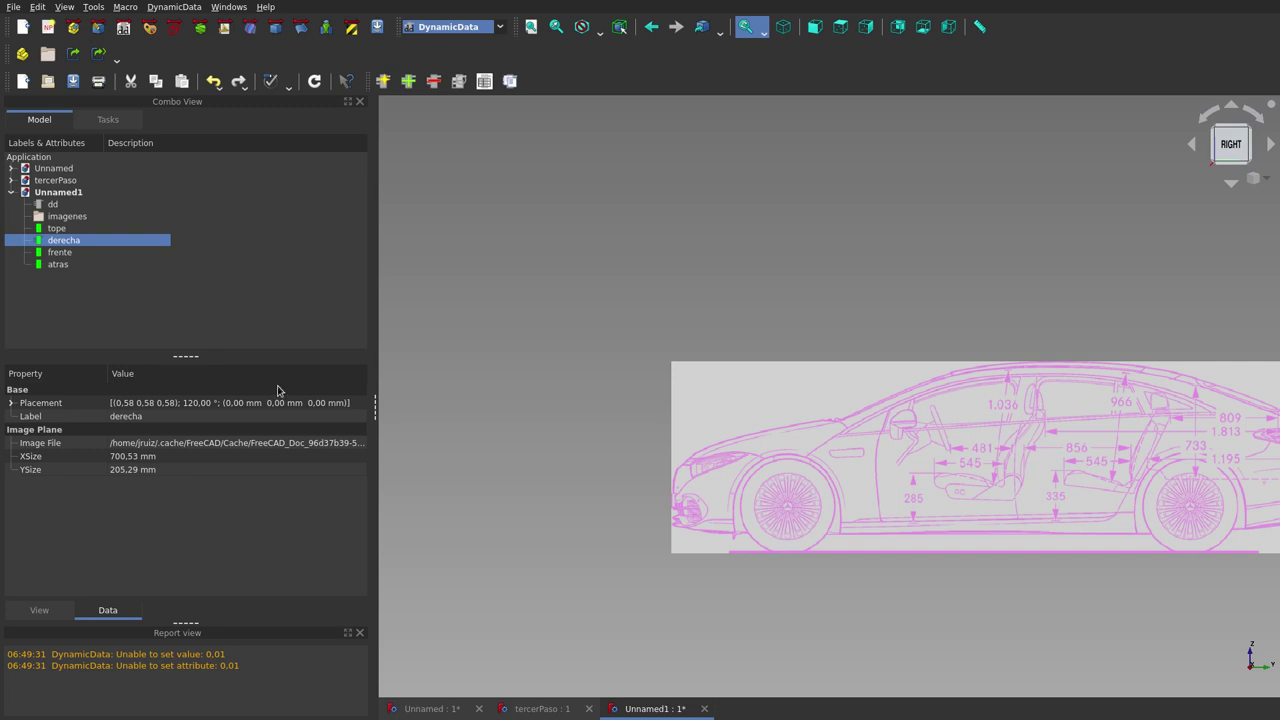
{"action": "left_click", "coordinate": [12, 403]}
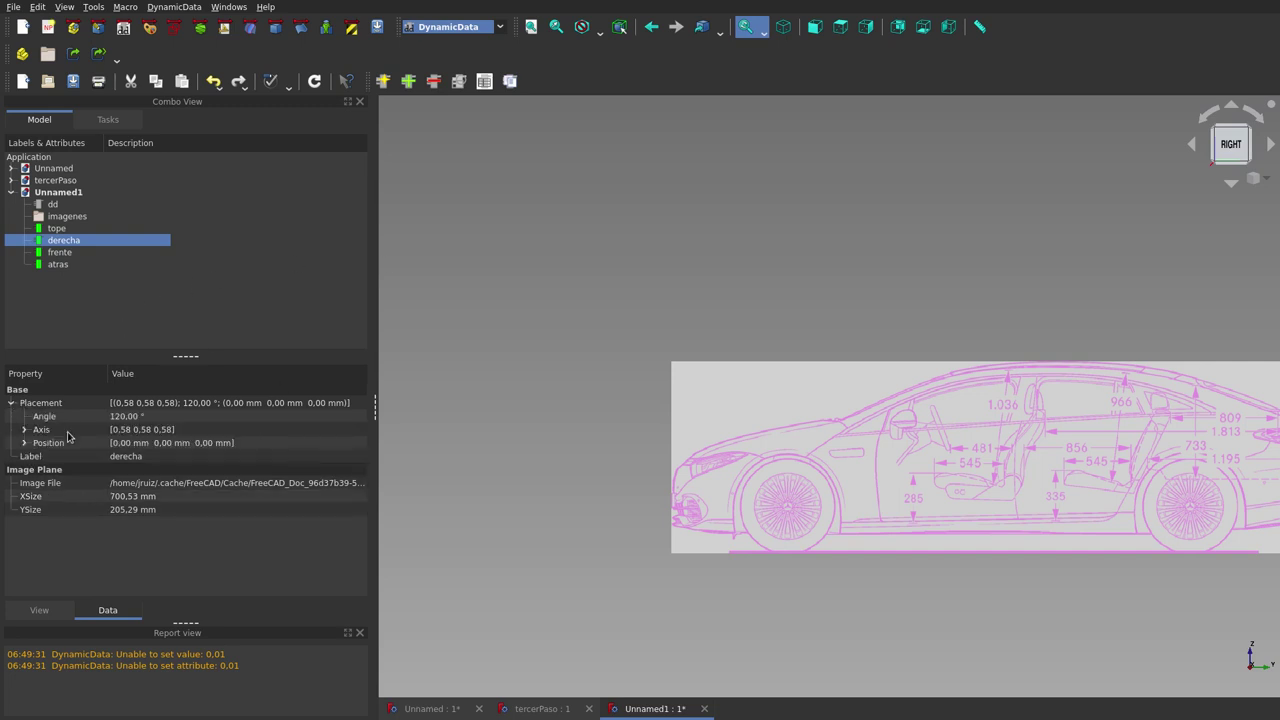
{"action": "left_click", "coordinate": [24, 443]}
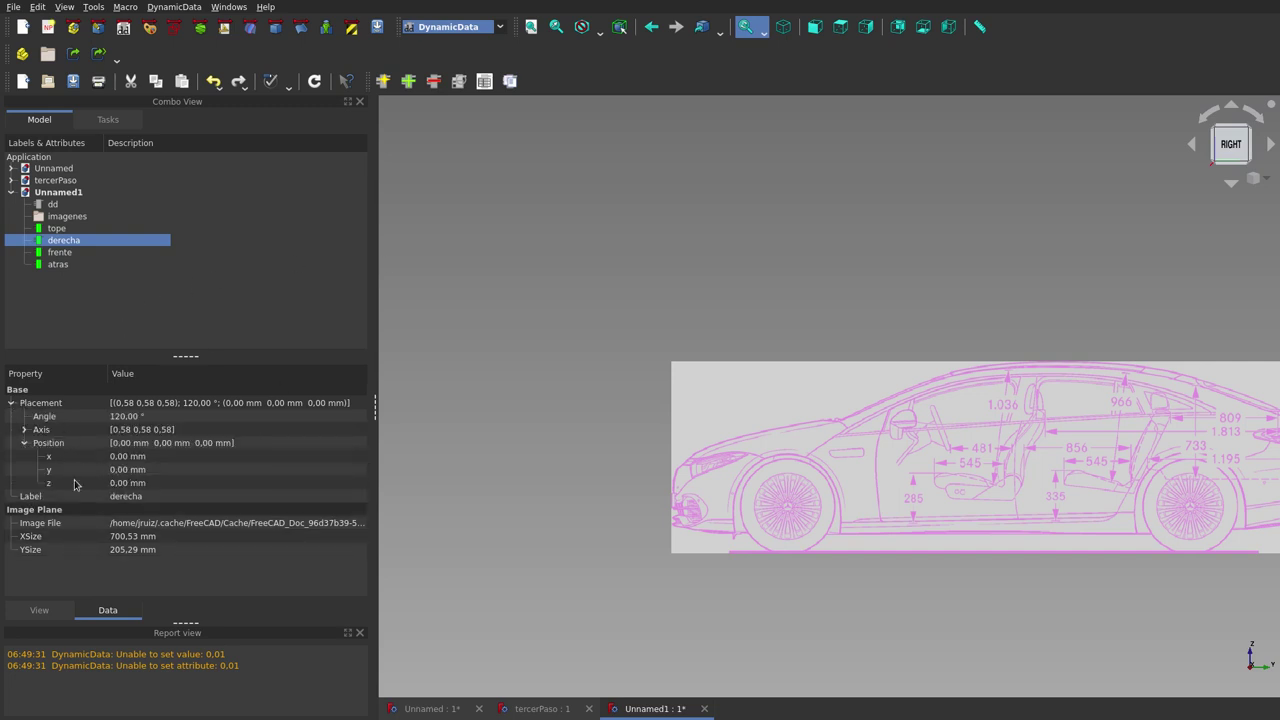
{"action": "left_click", "coordinate": [143, 483]}
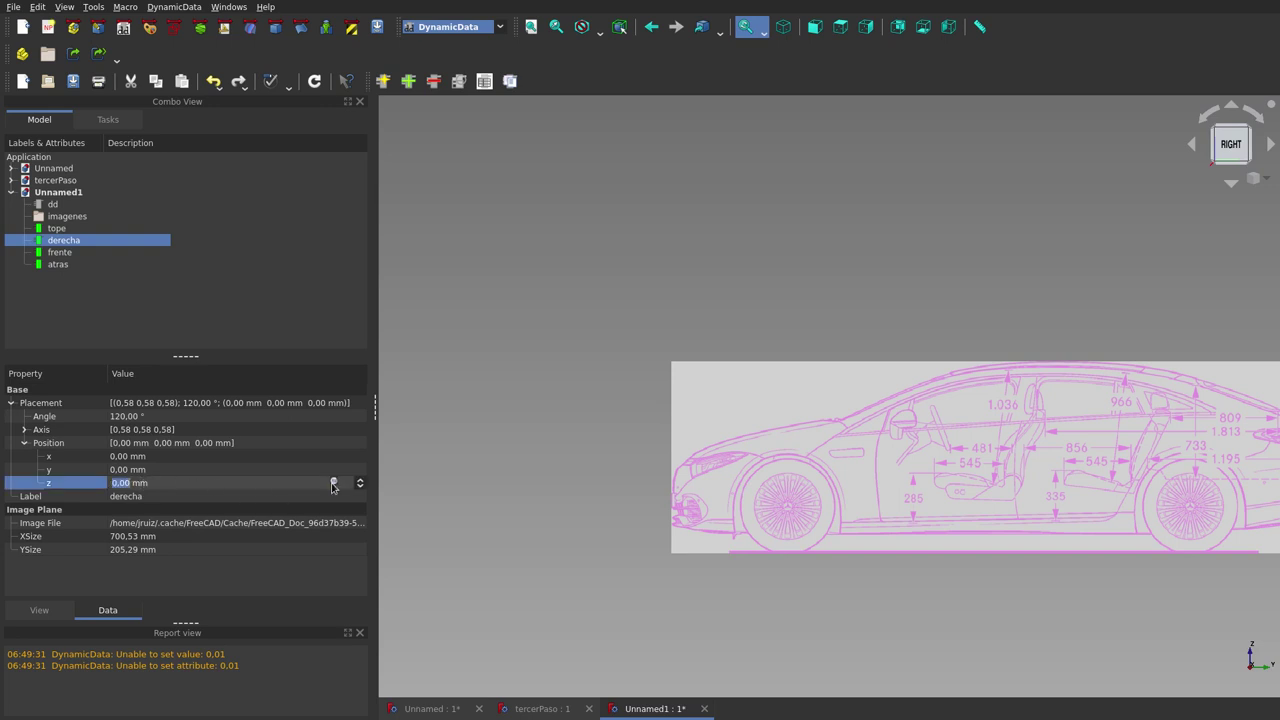
{"action": "left_click", "coordinate": [333, 482]}
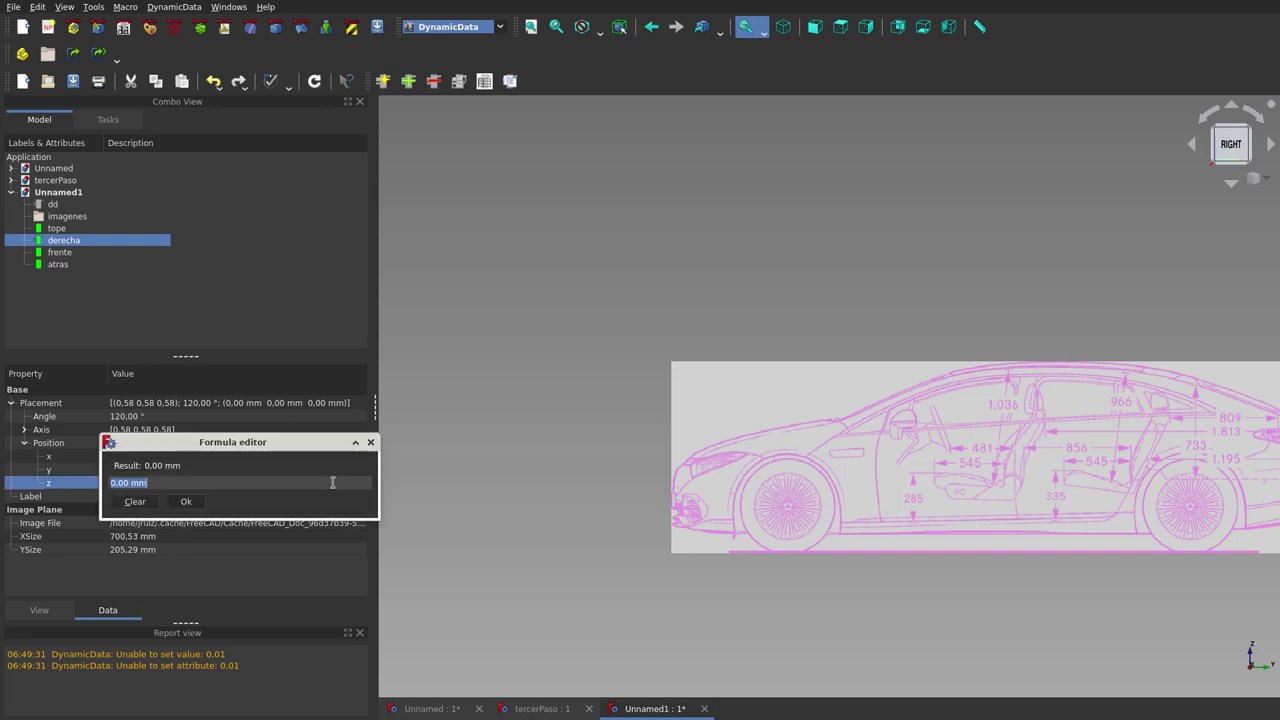
{"action": "type", "text": "dd."}
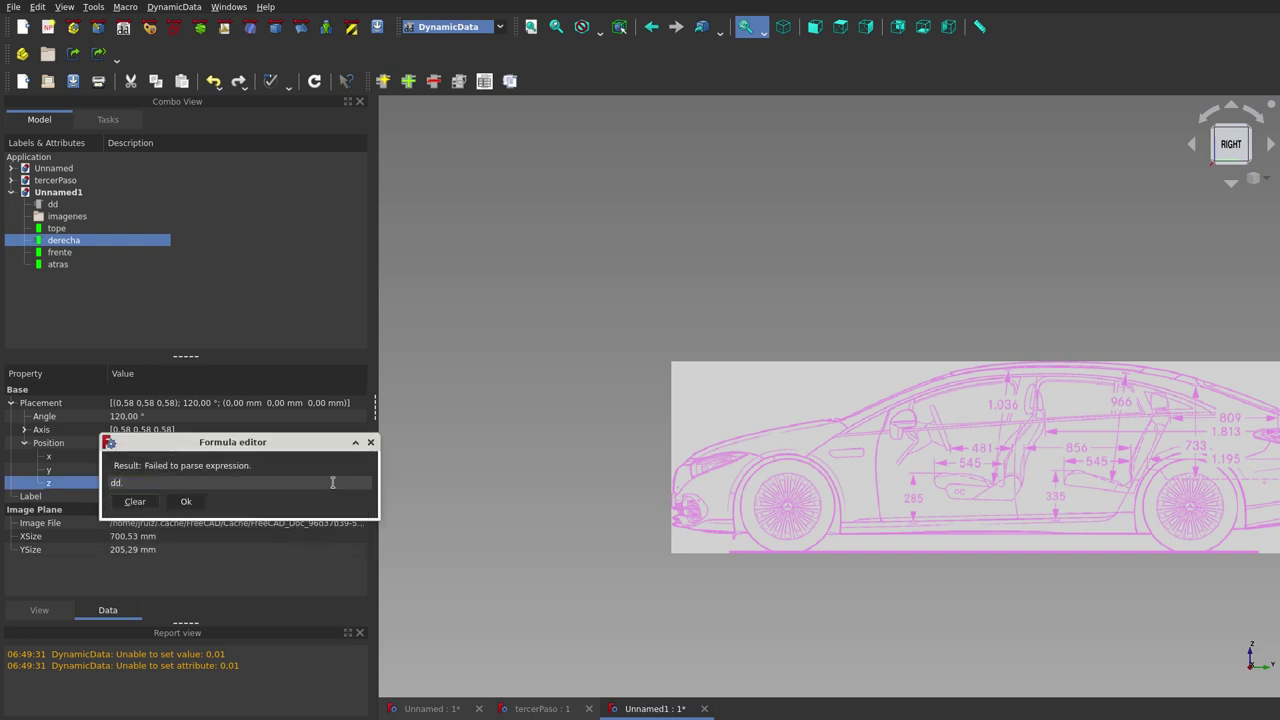
{"action": "type", "text": "al"}
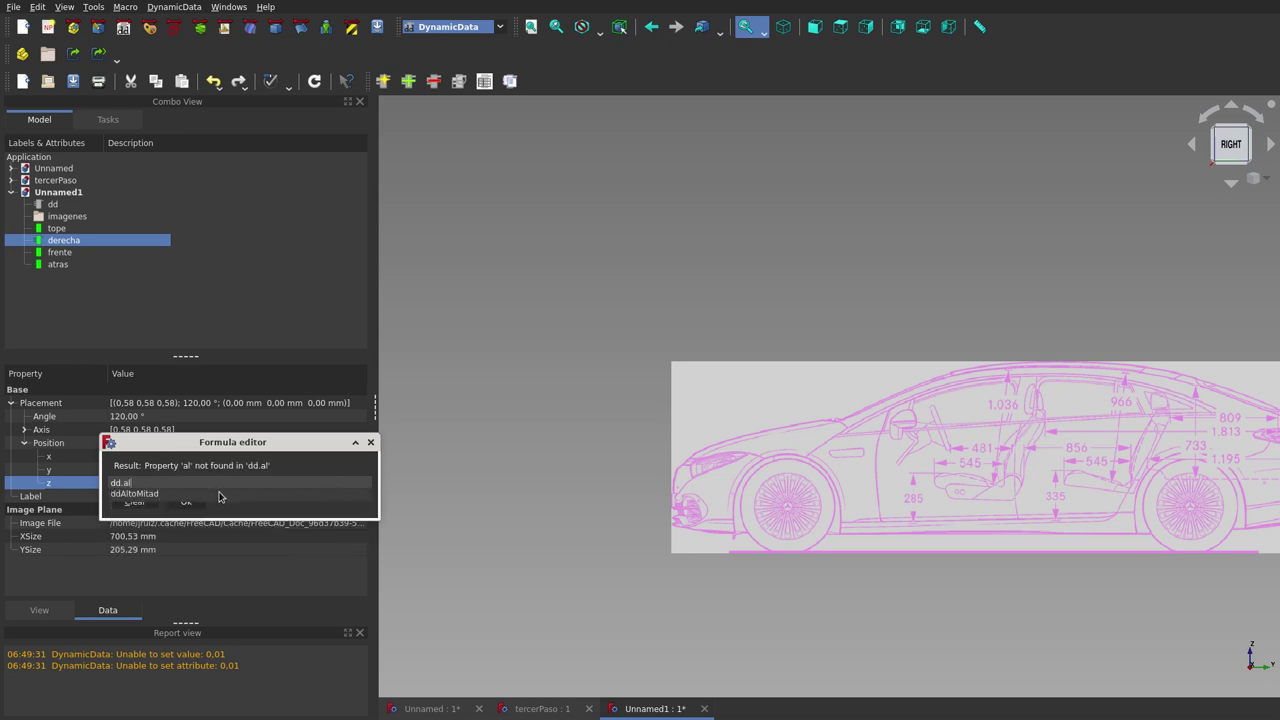
{"action": "left_click", "coordinate": [220, 494]}
{"action": "left_click", "coordinate": [200, 502]}
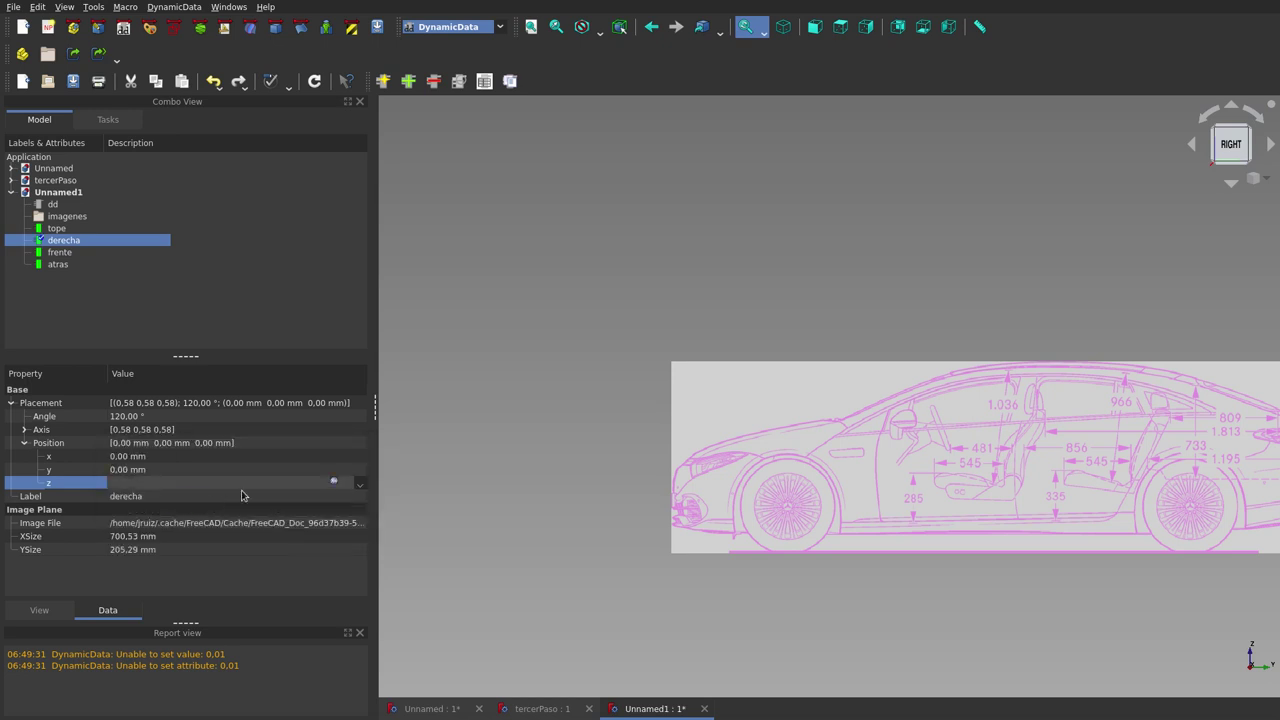
{"action": "left_click", "coordinate": [568, 363]}
{"action": "mouse_move", "coordinate": [568, 363]}
{"action": "middle_mouse_down"}
{"action": "mouse_move", "coordinate": [651, 391]}
{"action": "mouse_move", "coordinate": [633, 388]}
{"action": "middle_mouse_up"}
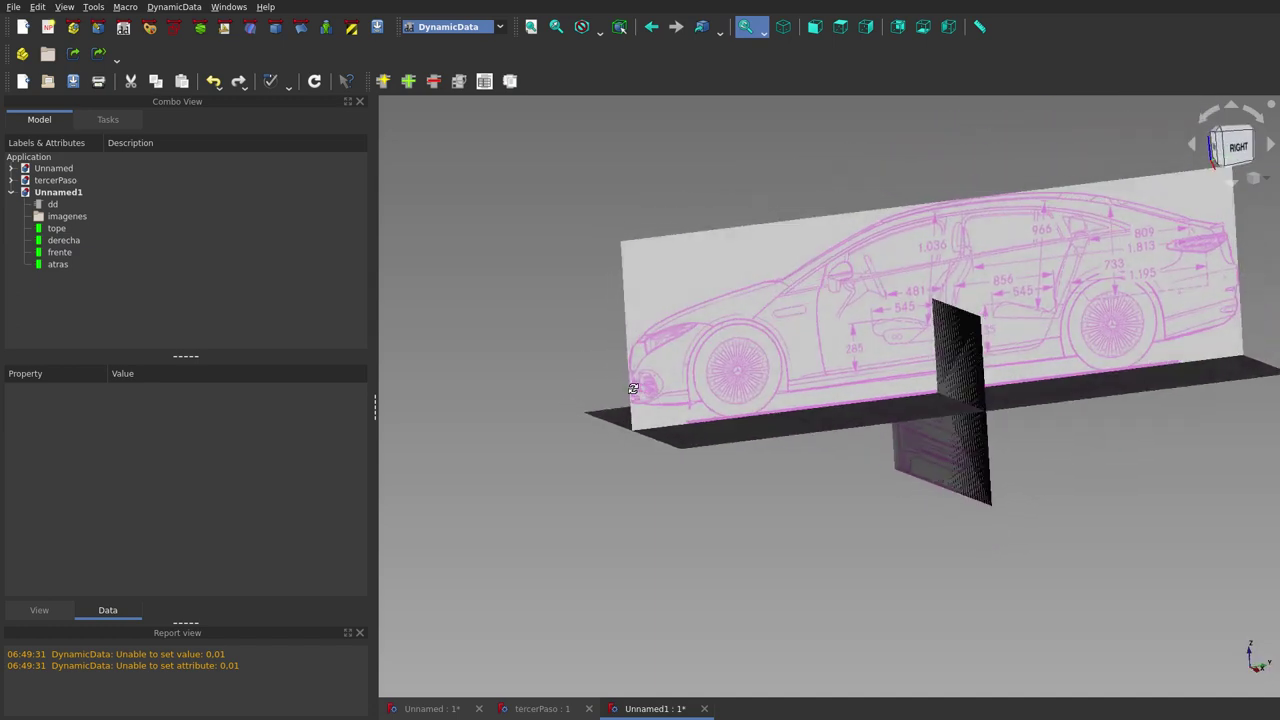
Bind the frente plane's z position to dd's ddAltoMitad, lifting it onto the floor plane.
{"action": "left_click", "coordinate": [78, 255]}
{"action": "left_click", "coordinate": [185, 488]}
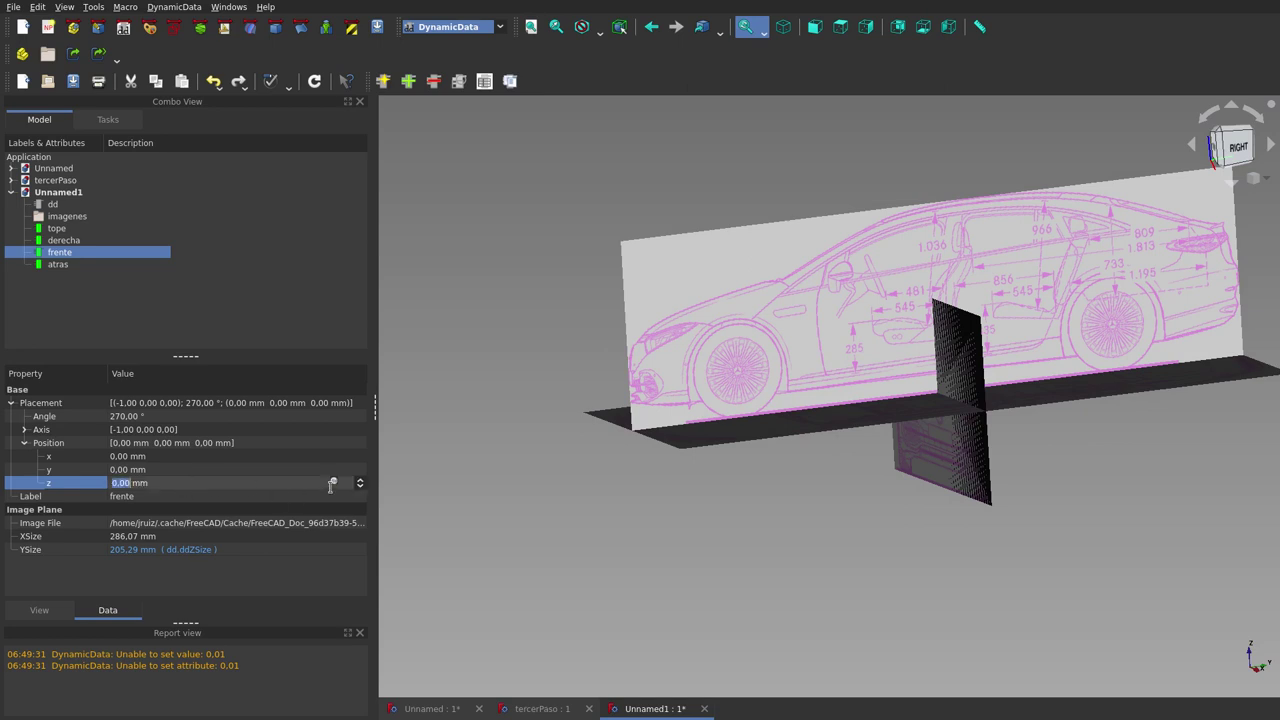
{"action": "left_click", "coordinate": [334, 485]}
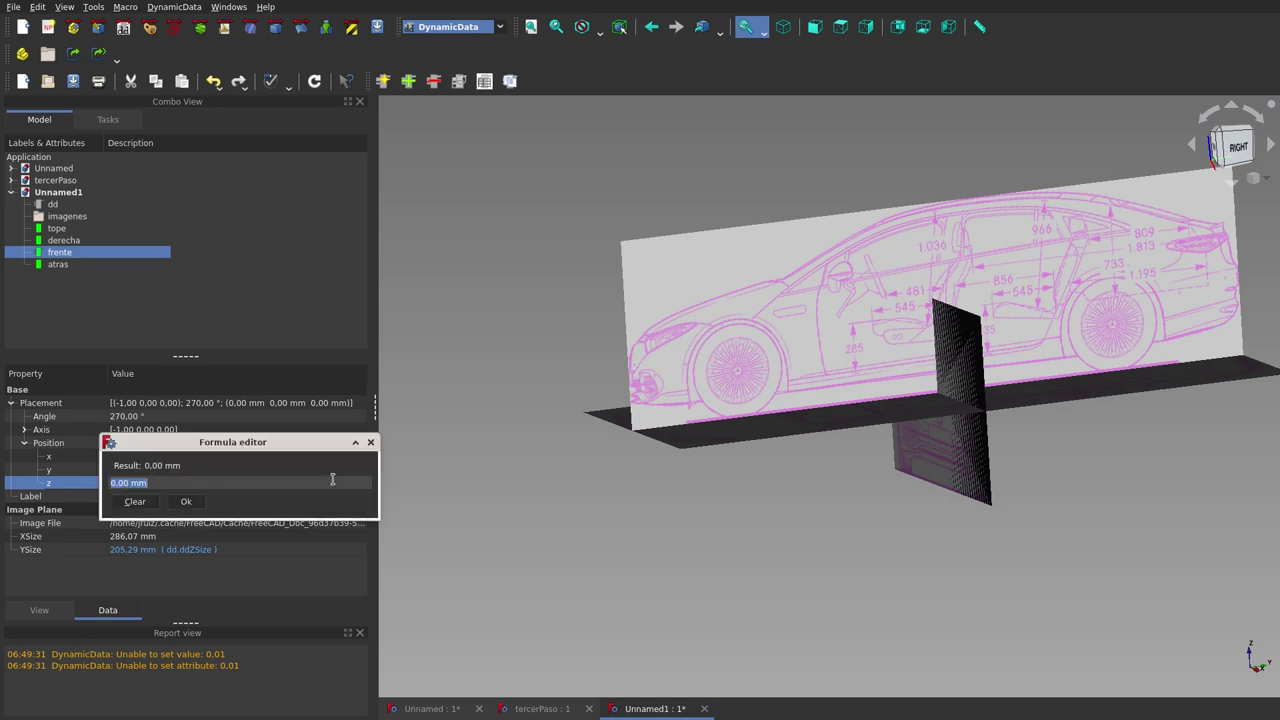
{"action": "type", "text": "dd"}
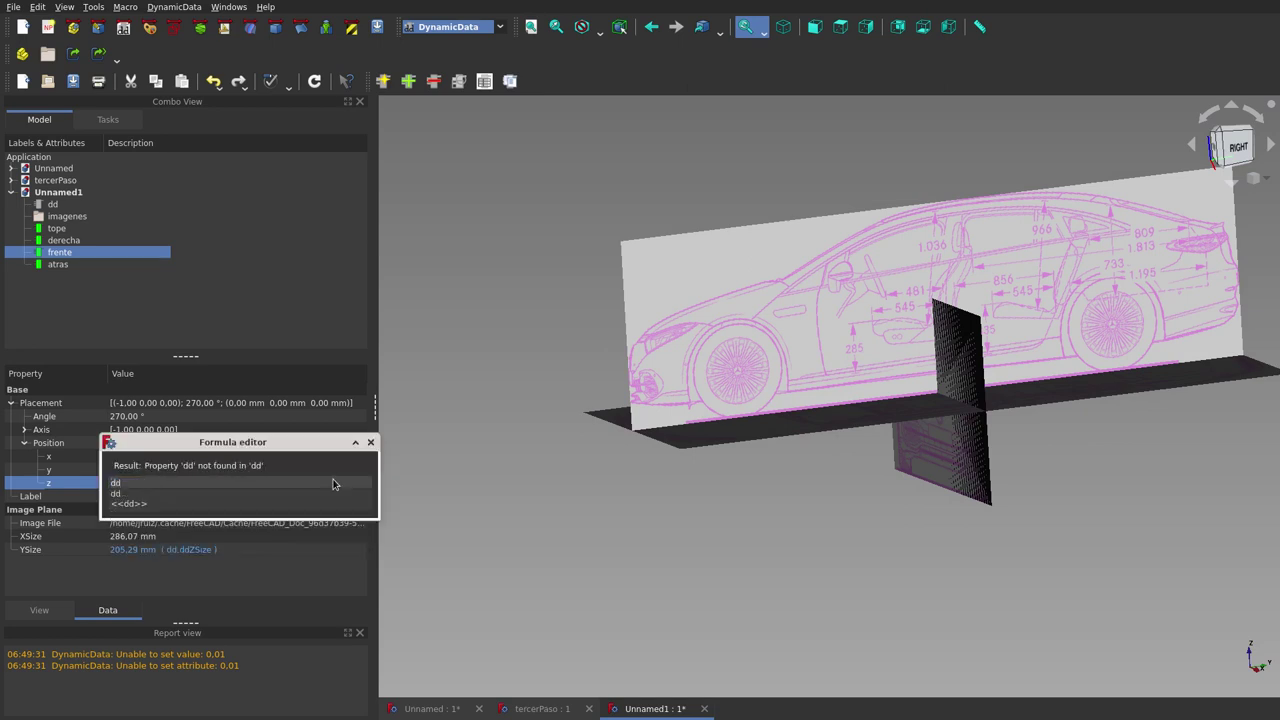
{"action": "type", "text": ".al"}
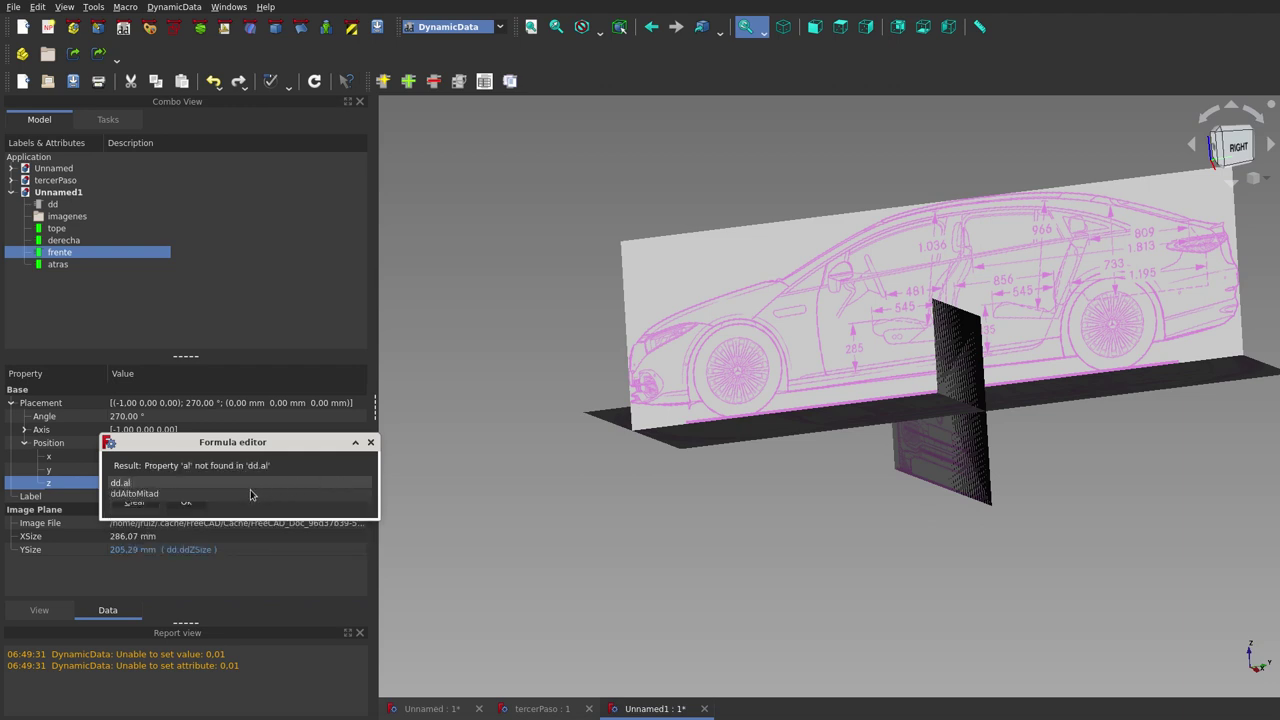
{"action": "left_click", "coordinate": [245, 493]}
{"action": "left_click", "coordinate": [205, 505]}
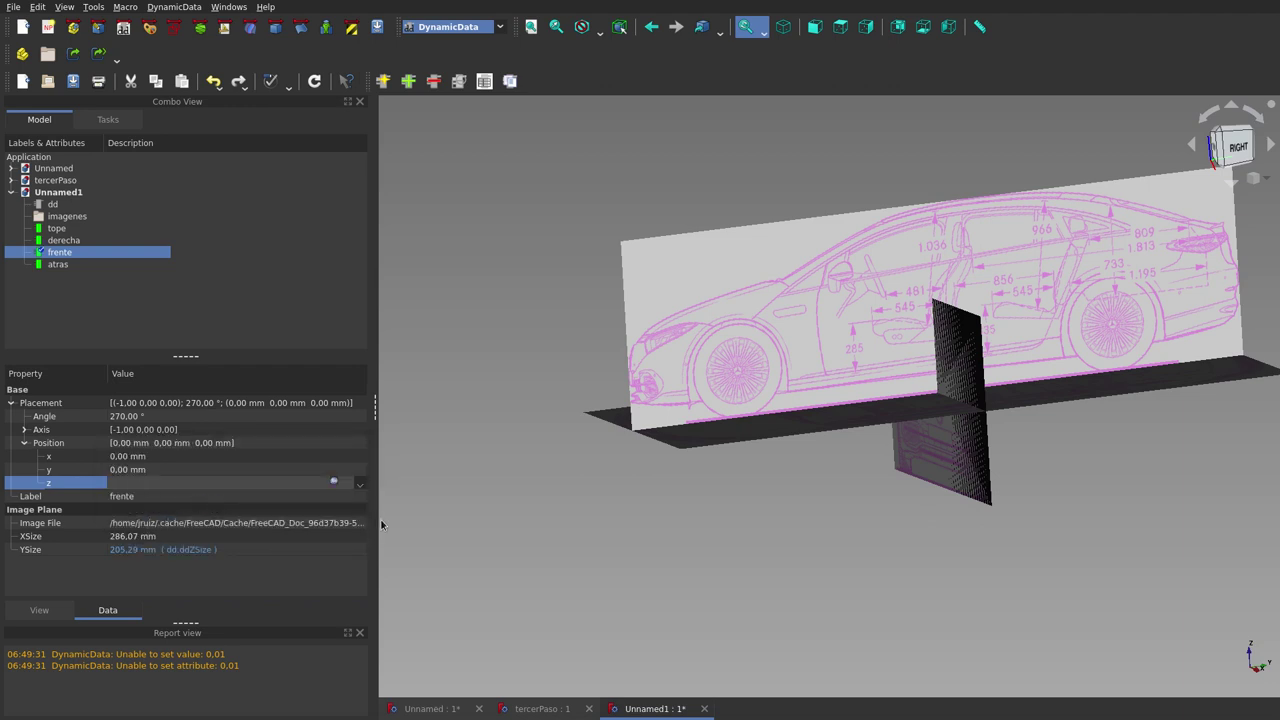
{"action": "left_click", "coordinate": [698, 566]}
{"action": "mouse_move", "coordinate": [724, 563]}
{"action": "middle_mouse_down"}
{"action": "mouse_move", "coordinate": [829, 573]}
{"action": "mouse_move", "coordinate": [877, 557]}
{"action": "mouse_move", "coordinate": [789, 569]}
{"action": "mouse_move", "coordinate": [740, 457]}
{"action": "middle_mouse_up"}
{"action": "scroll", "coordinate": [740, 457], "scroll_direction": "down", "scroll_amount": 3}
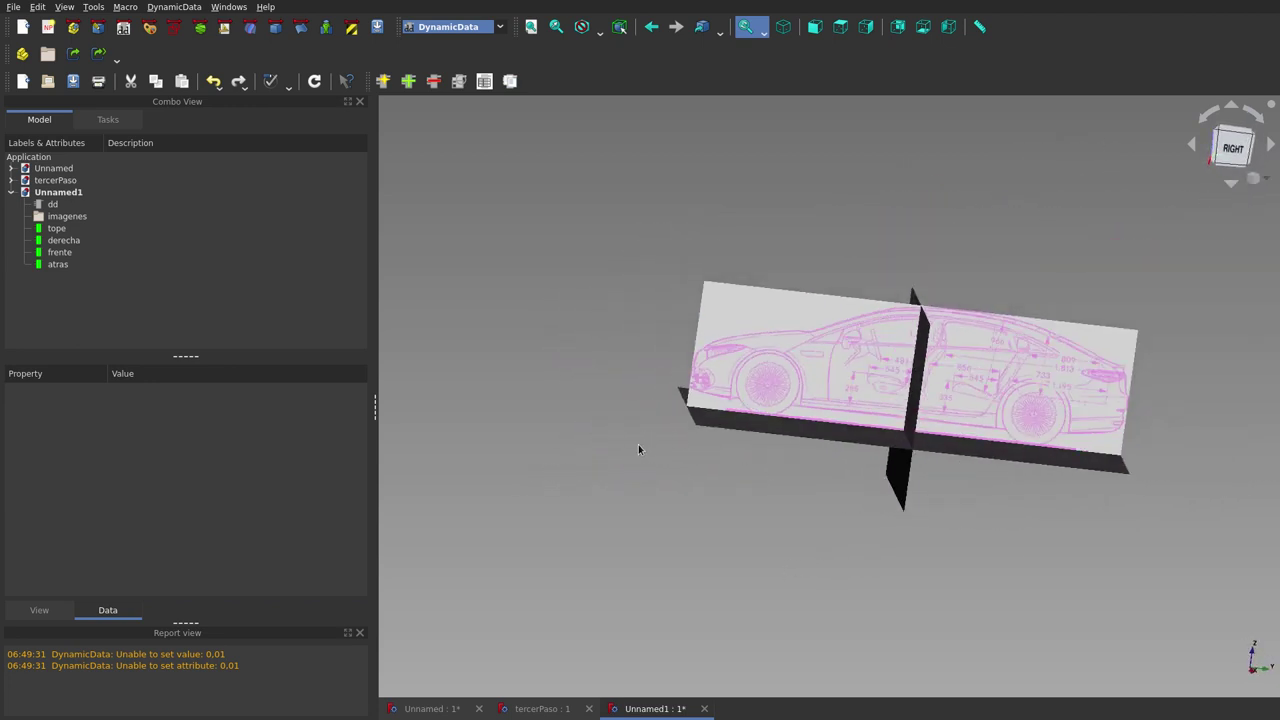
{"action": "mouse_move", "coordinate": [943, 400]}
{"action": "middle_mouse_down"}
{"action": "mouse_move", "coordinate": [843, 380]}
{"action": "mouse_move", "coordinate": [828, 391]}
{"action": "middle_mouse_up"}
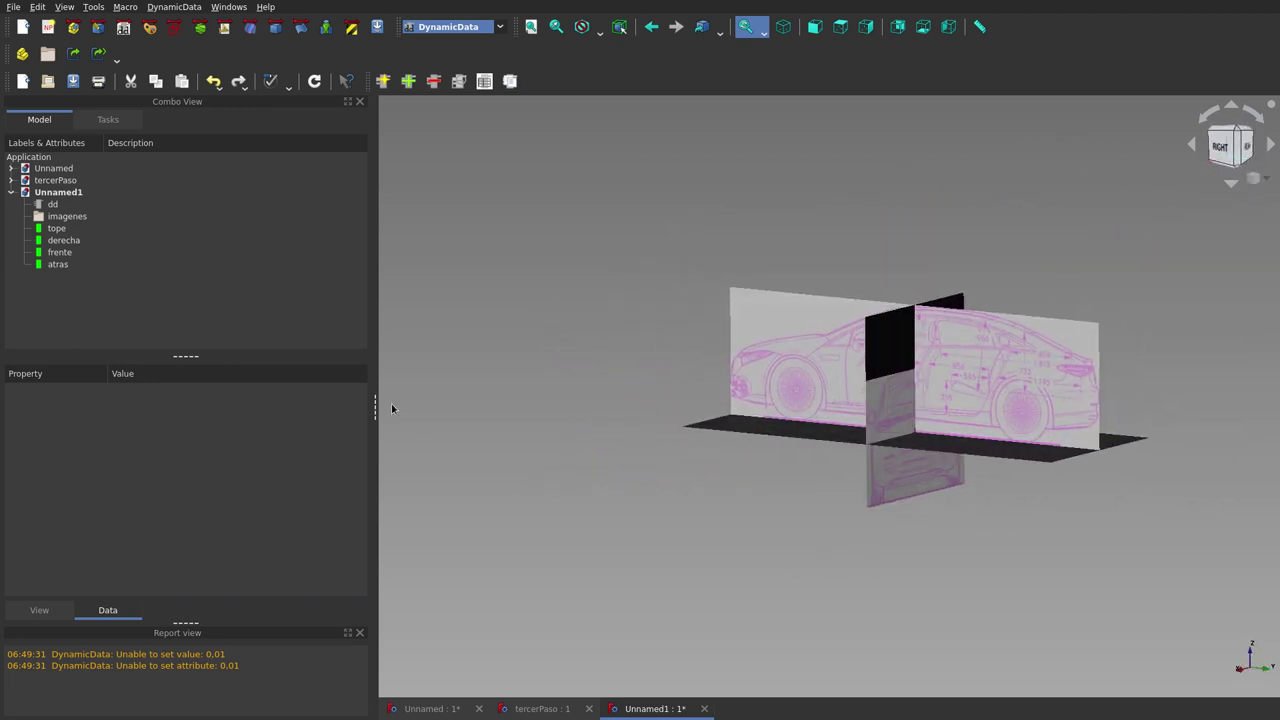
Bind the atras plane's z position to dd's ddAltoMitad, 102.65 mm.
{"action": "left_click", "coordinate": [75, 263]}
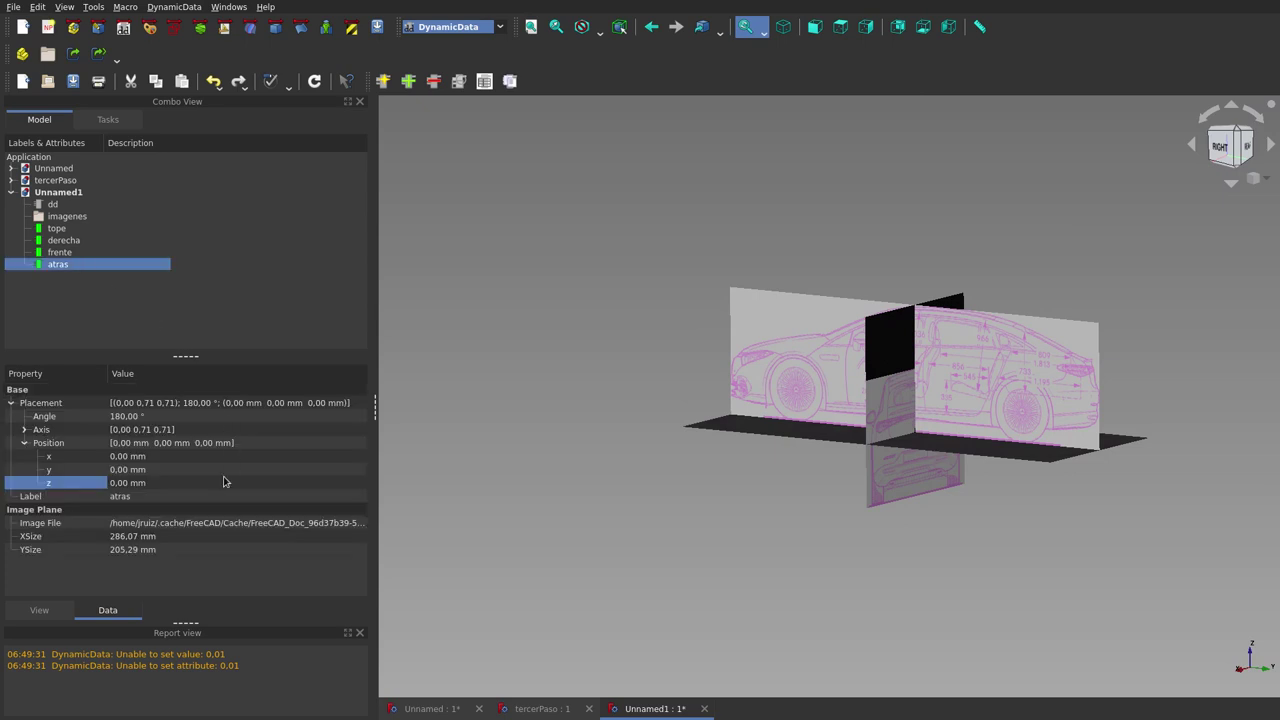
{"action": "left_click", "coordinate": [162, 482]}
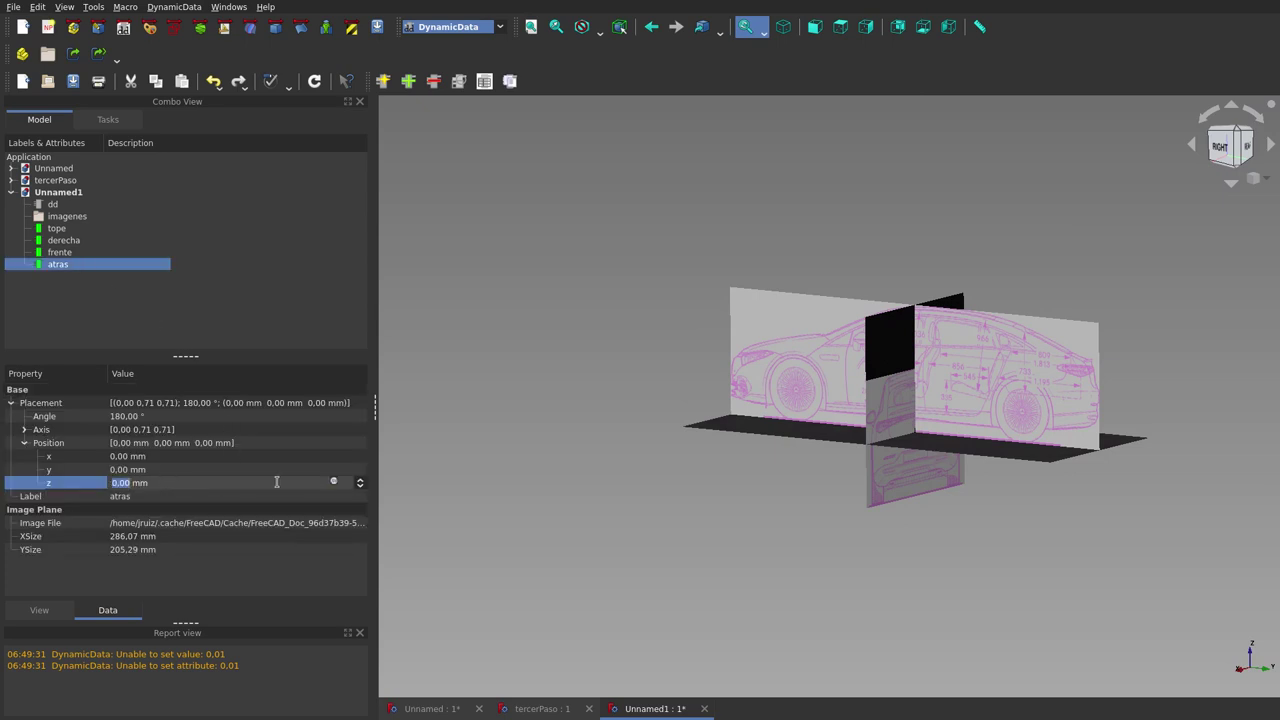
{"action": "left_click", "coordinate": [334, 483]}
{"action": "type", "text": "dd"}
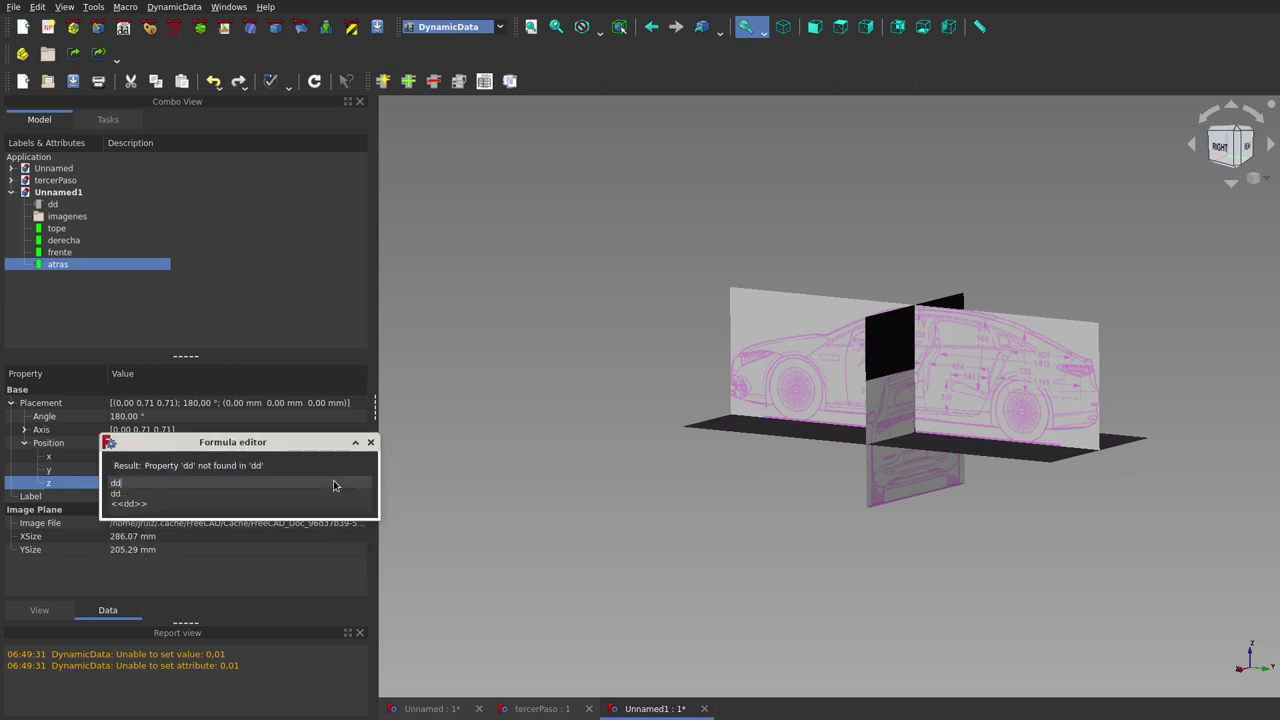
{"action": "type", "text": "."}
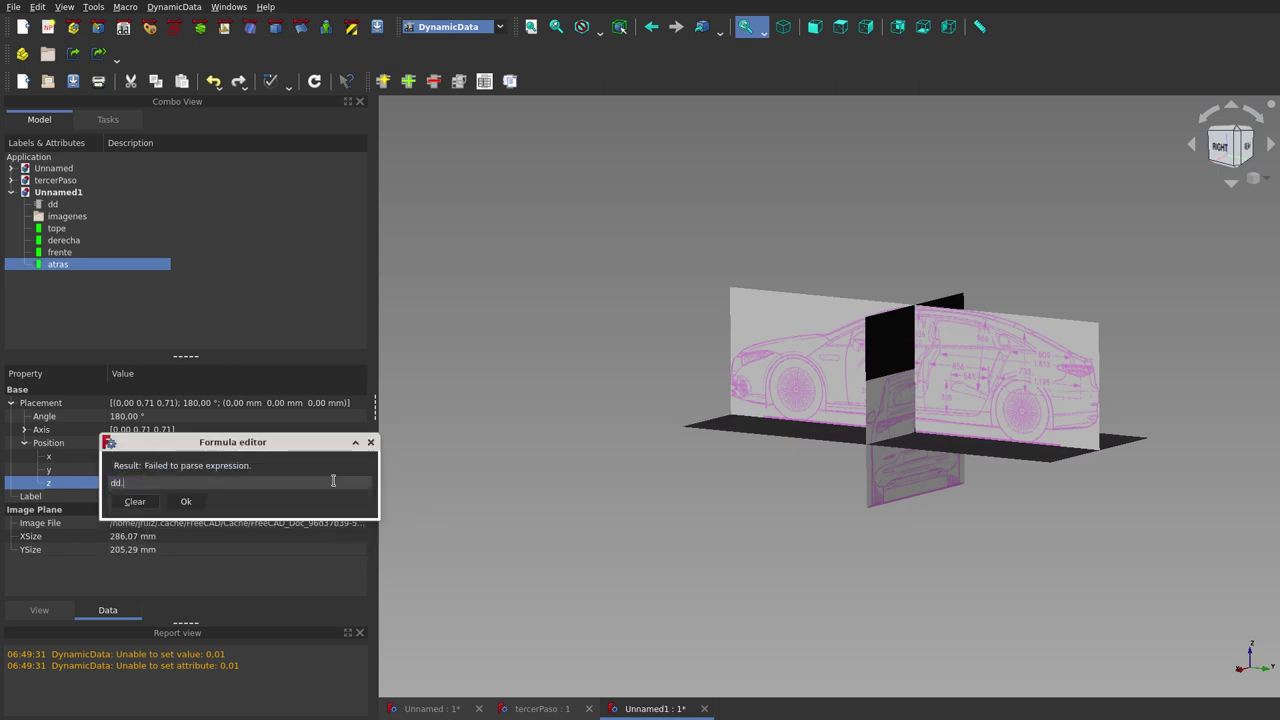
{"action": "type", "text": "al"}
{"action": "left_click", "coordinate": [134, 494]}
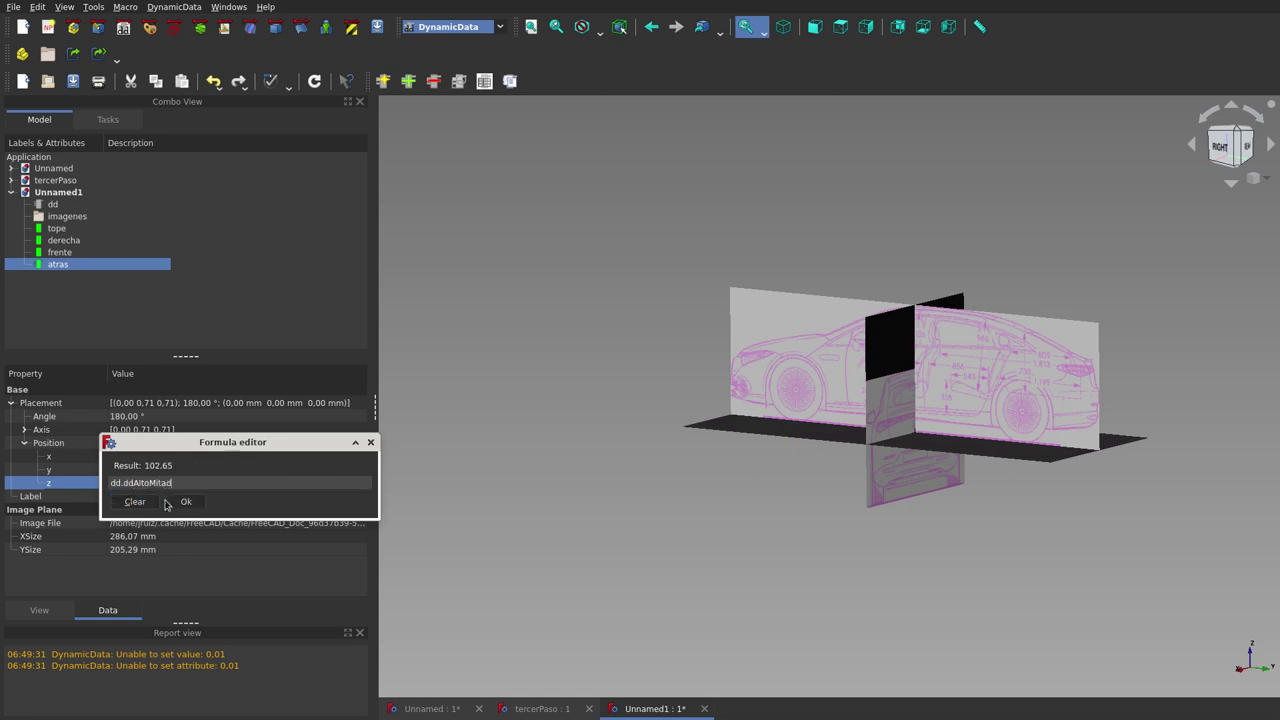
{"action": "left_click", "coordinate": [186, 502]}
{"action": "left_click", "coordinate": [587, 540]}
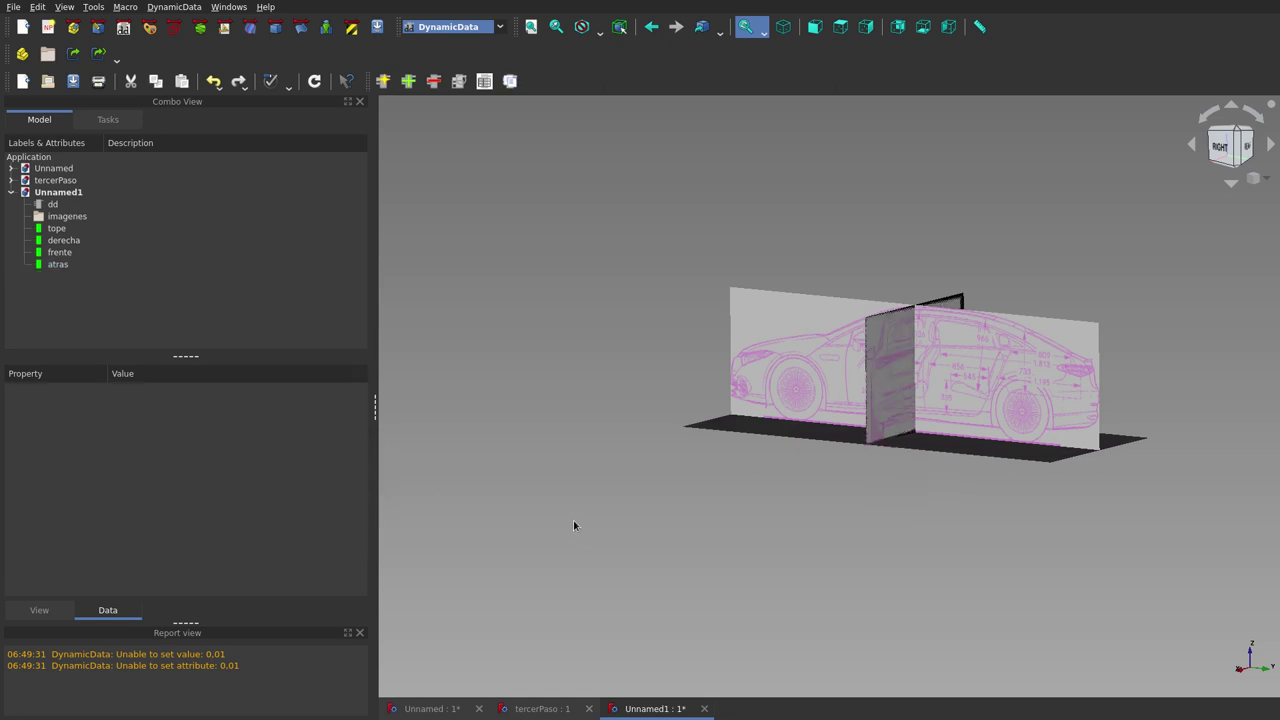
{"action": "mouse_move", "coordinate": [574, 525]}
{"action": "middle_mouse_down"}
{"action": "mouse_move", "coordinate": [531, 521]}
{"action": "mouse_move", "coordinate": [567, 529]}
{"action": "middle_mouse_up"}
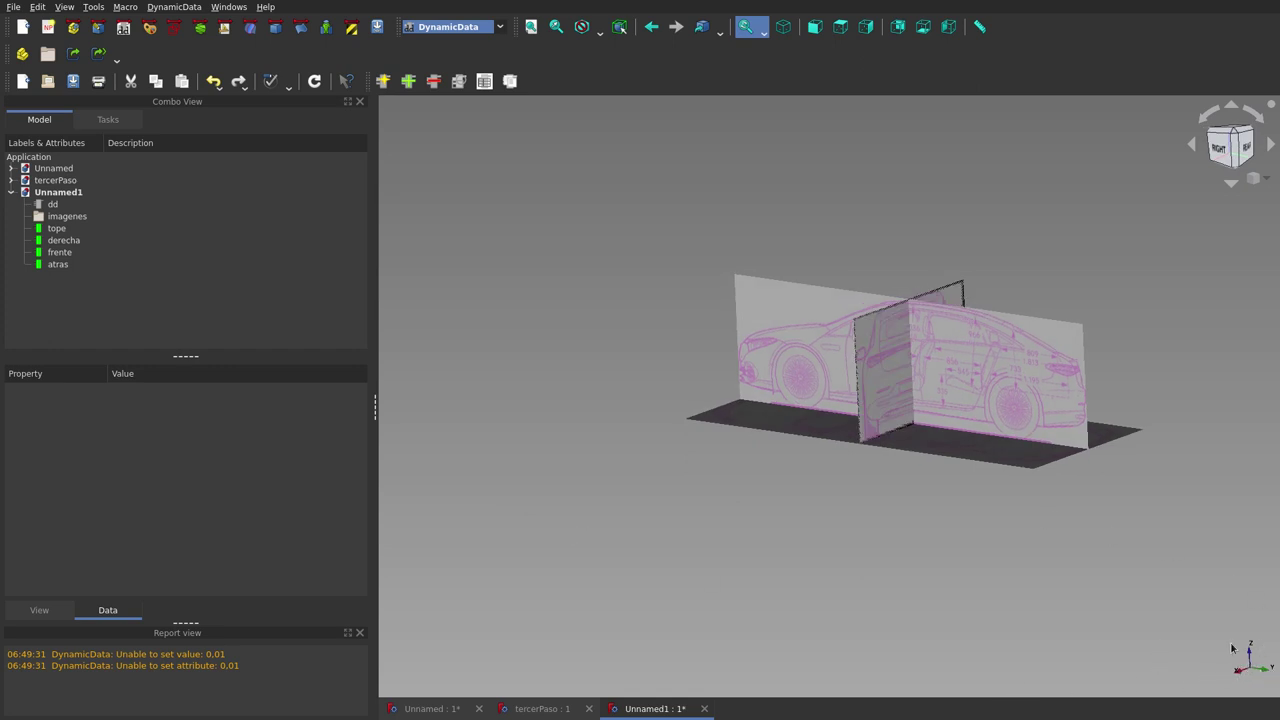
Bind the atras plane's y position to dd.ddPequenoOffset, offsetting it by 10 µm.
{"action": "left_click", "coordinate": [66, 266]}
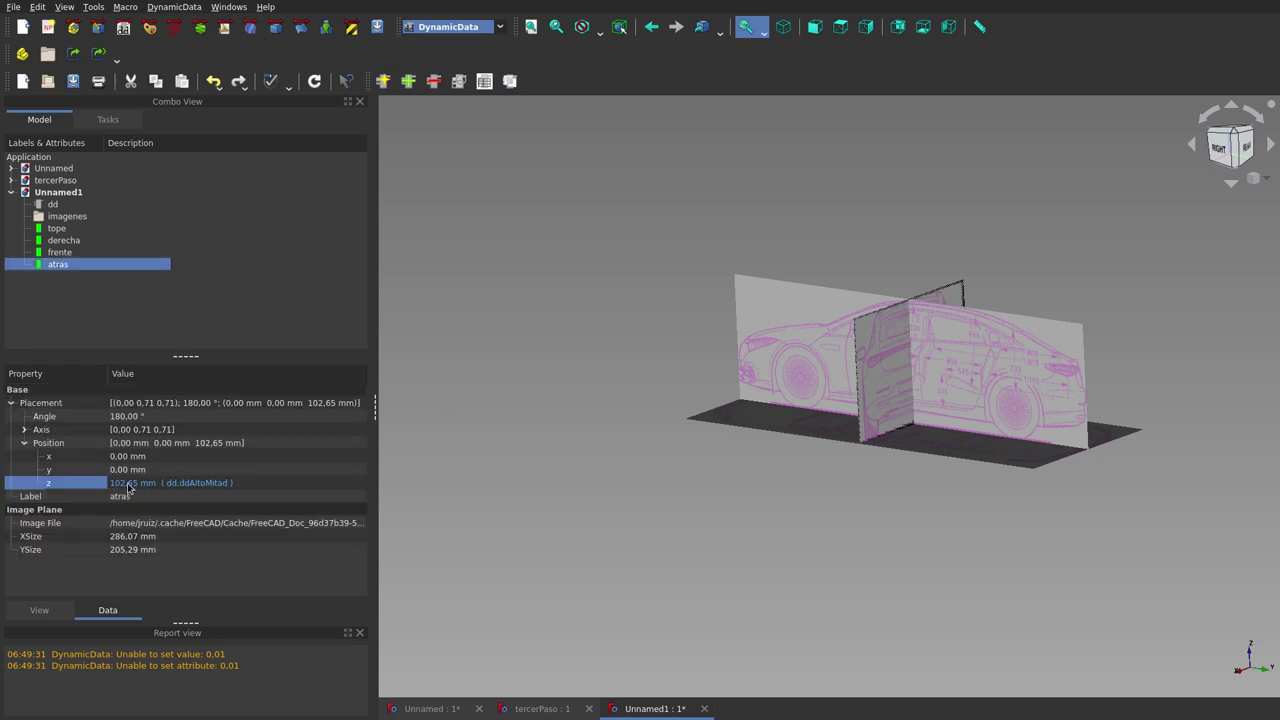
{"action": "left_click", "coordinate": [166, 471]}
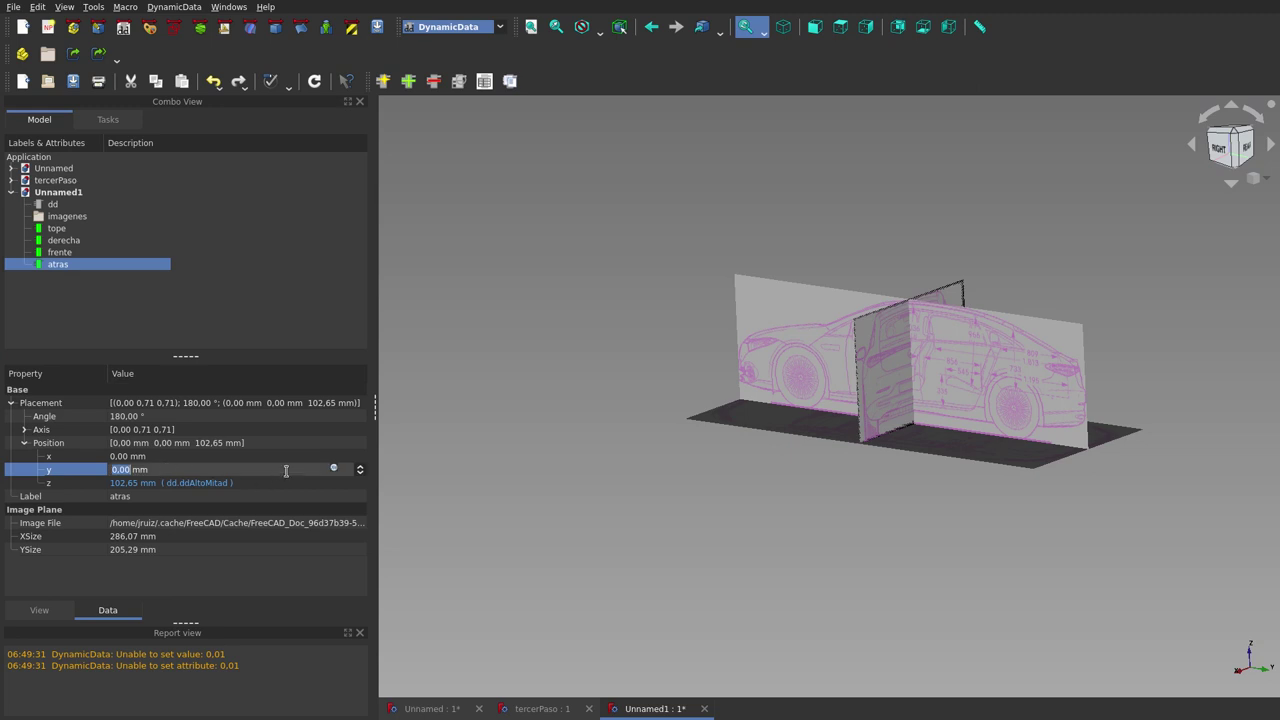
{"action": "left_click", "coordinate": [335, 470]}
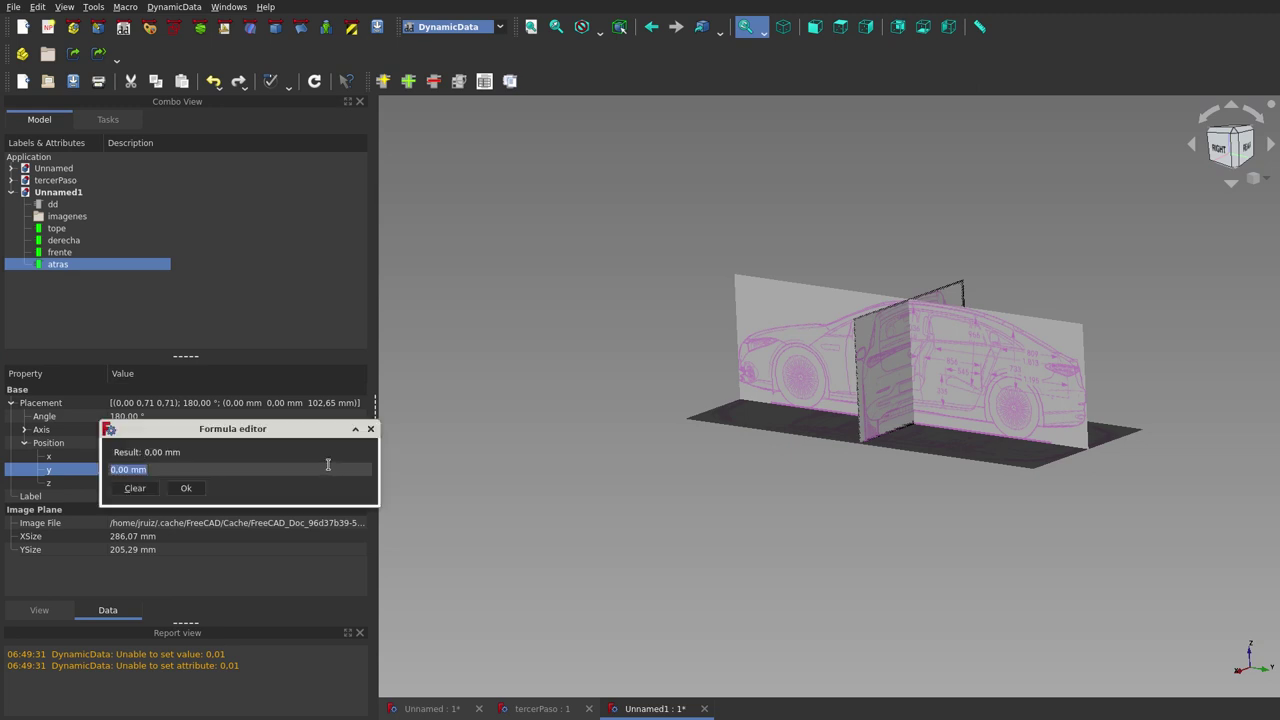
{"action": "type", "text": "dd"}
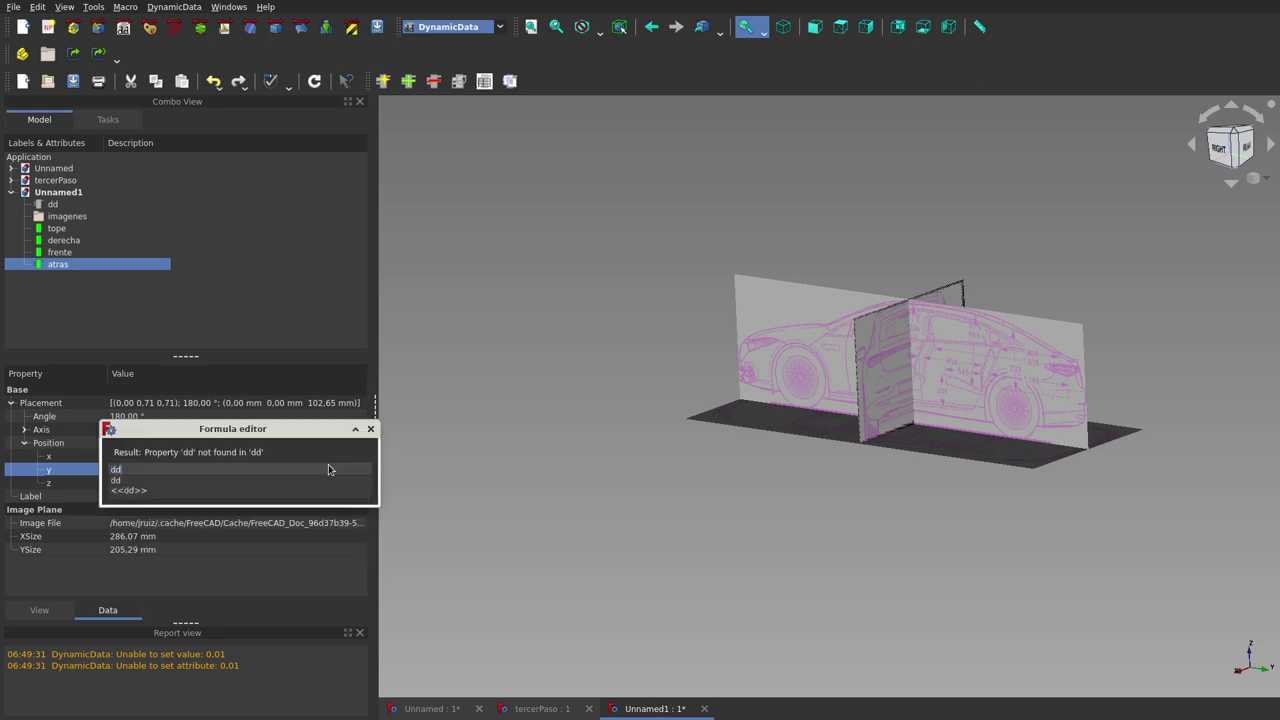
{"action": "type", "text": "."}
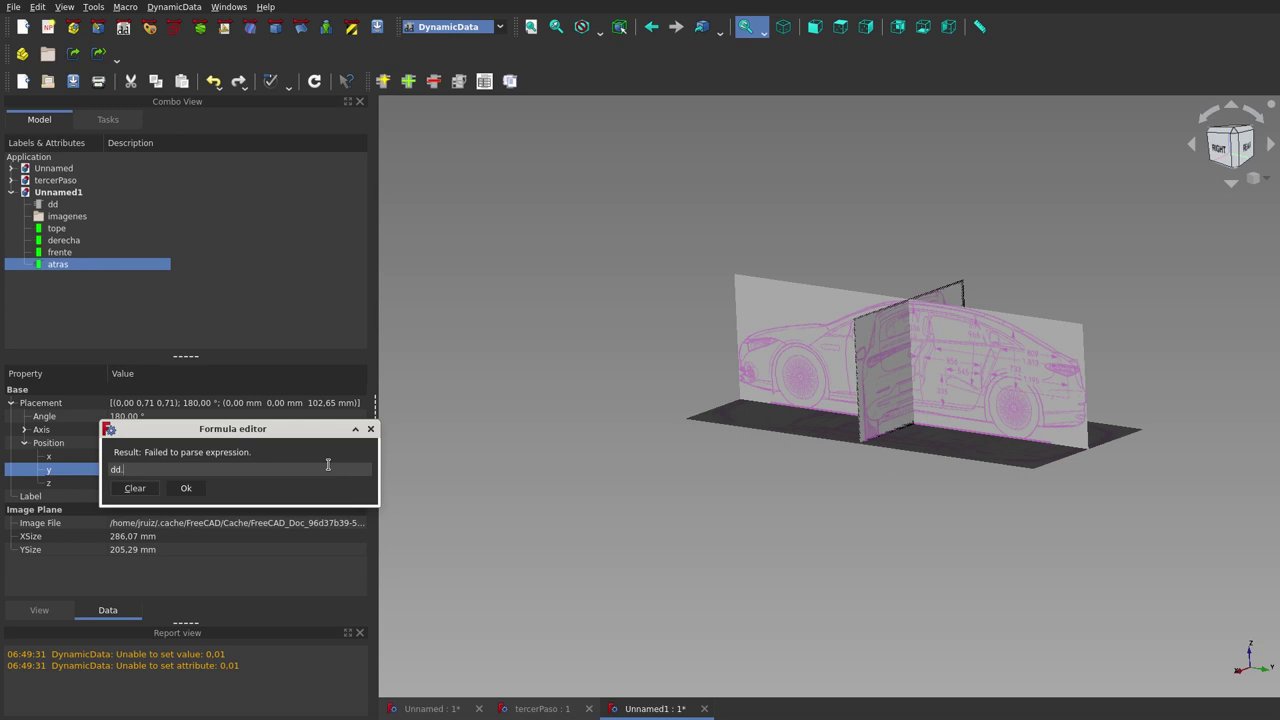
{"action": "type", "text": "dd"}
{"action": "left_click", "coordinate": [198, 486]}
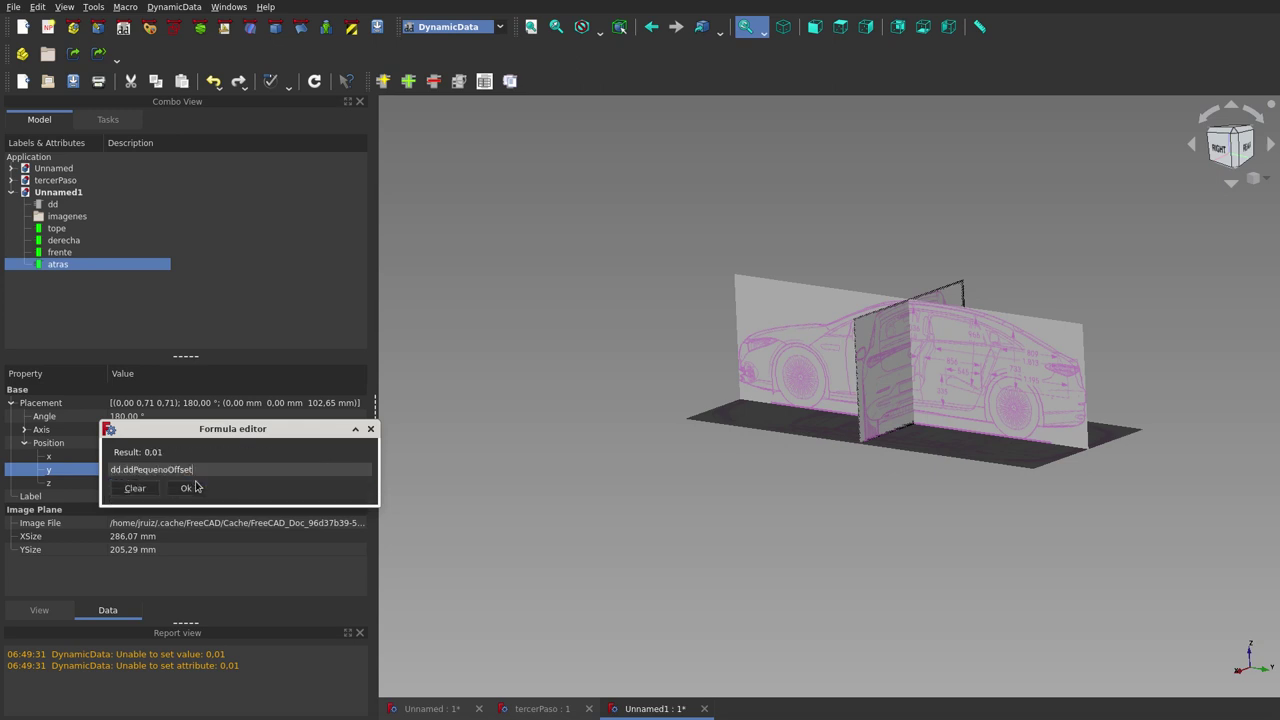
{"action": "left_click", "coordinate": [197, 487]}
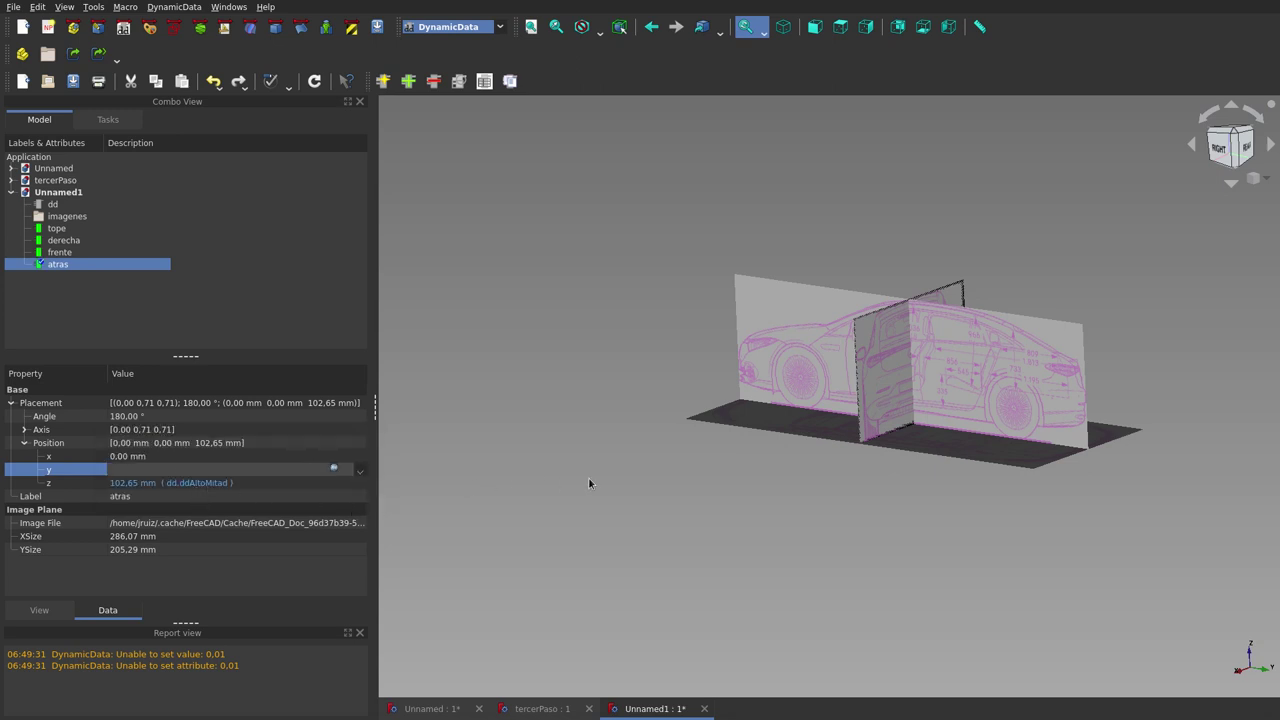
{"action": "left_click", "coordinate": [334, 467]}
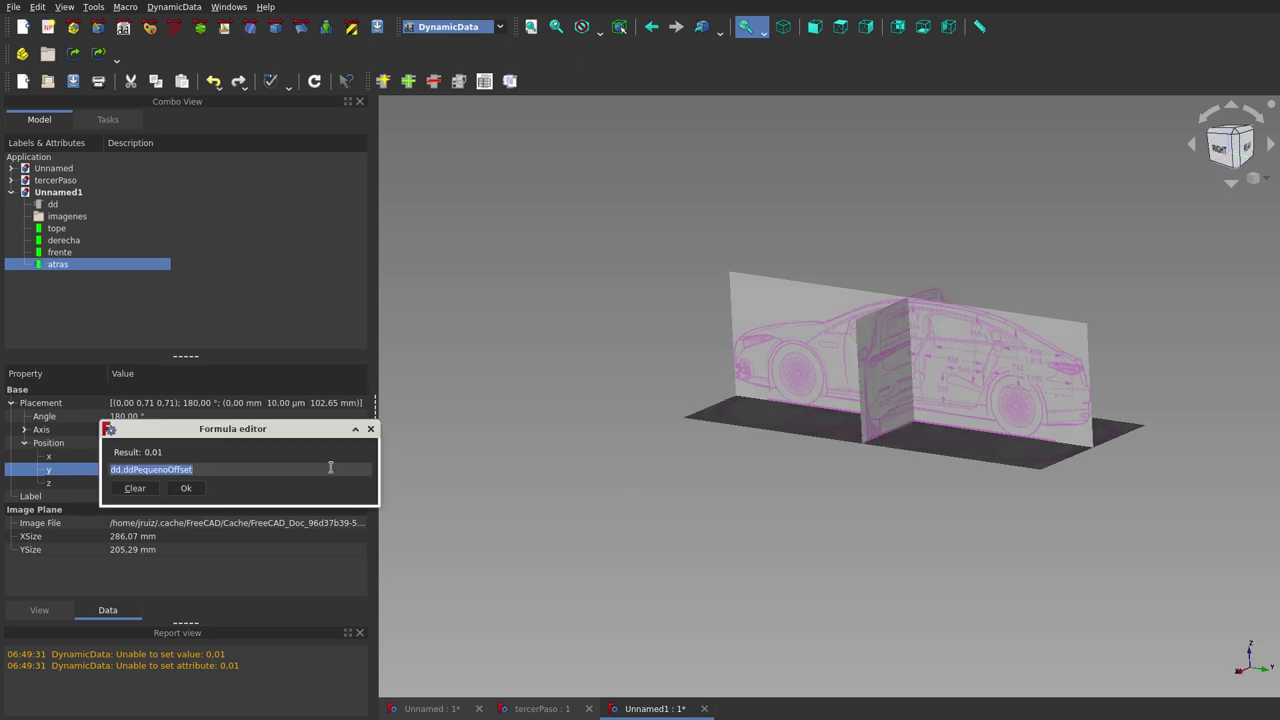
{"action": "left_click", "coordinate": [187, 492]}
{"action": "mouse_move", "coordinate": [683, 516]}
{"action": "middle_mouse_down"}
{"action": "mouse_move", "coordinate": [716, 543]}
{"action": "mouse_move", "coordinate": [851, 537]}
{"action": "mouse_move", "coordinate": [840, 528]}
{"action": "mouse_move", "coordinate": [949, 474]}
{"action": "mouse_move", "coordinate": [736, 427]}
{"action": "middle_mouse_up"}
{"action": "scroll", "coordinate": [893, 462], "scroll_direction": "up", "scroll_amount": 5}
{"action": "mouse_move", "coordinate": [893, 462]}
{"action": "middle_mouse_down"}
{"action": "mouse_move", "coordinate": [687, 429]}
{"action": "mouse_move", "coordinate": [651, 454]}
{"action": "mouse_move", "coordinate": [906, 513]}
{"action": "mouse_move", "coordinate": [963, 500]}
{"action": "mouse_move", "coordinate": [764, 434]}
{"action": "middle_mouse_up"}
{"action": "scroll", "coordinate": [652, 458], "scroll_direction": "down", "scroll_amount": 5}
{"action": "scroll", "coordinate": [709, 328], "scroll_direction": "up", "scroll_amount": 5}
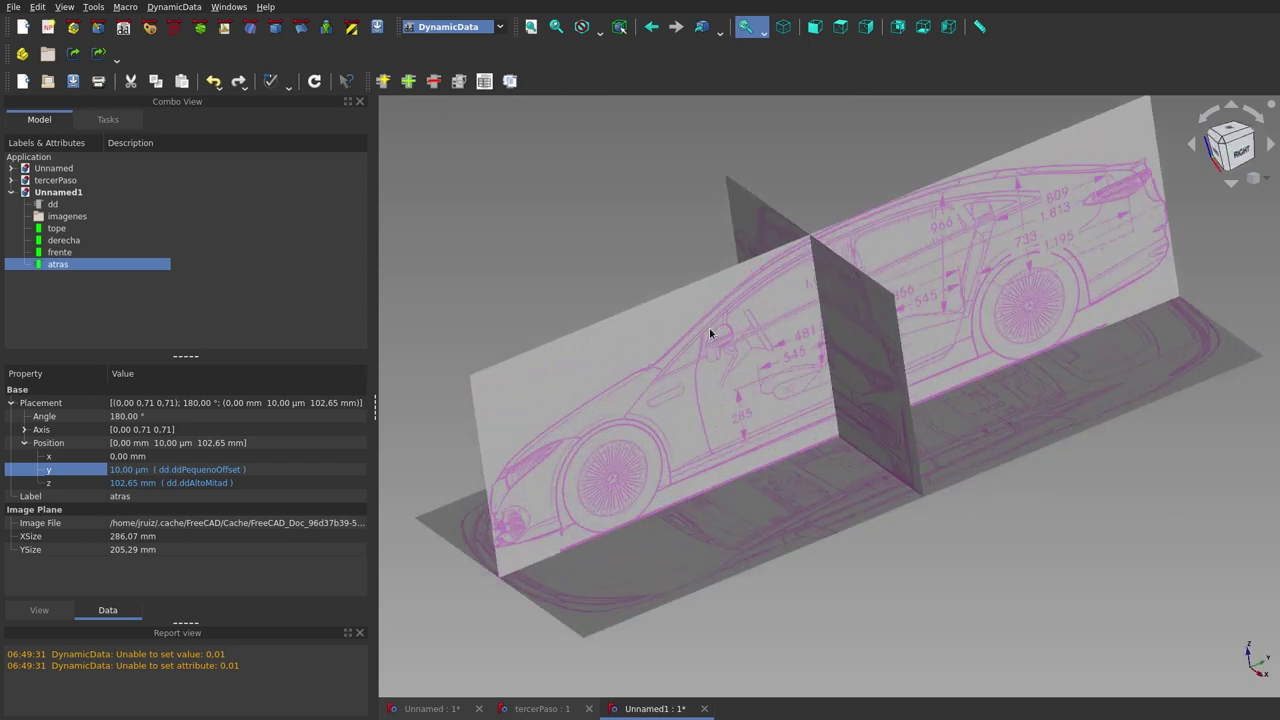
{"action": "mouse_move", "coordinate": [723, 366]}
{"action": "middle_mouse_down"}
{"action": "mouse_move", "coordinate": [763, 397]}
{"action": "mouse_move", "coordinate": [710, 328]}
{"action": "mouse_move", "coordinate": [586, 294]}
{"action": "middle_mouse_up"}
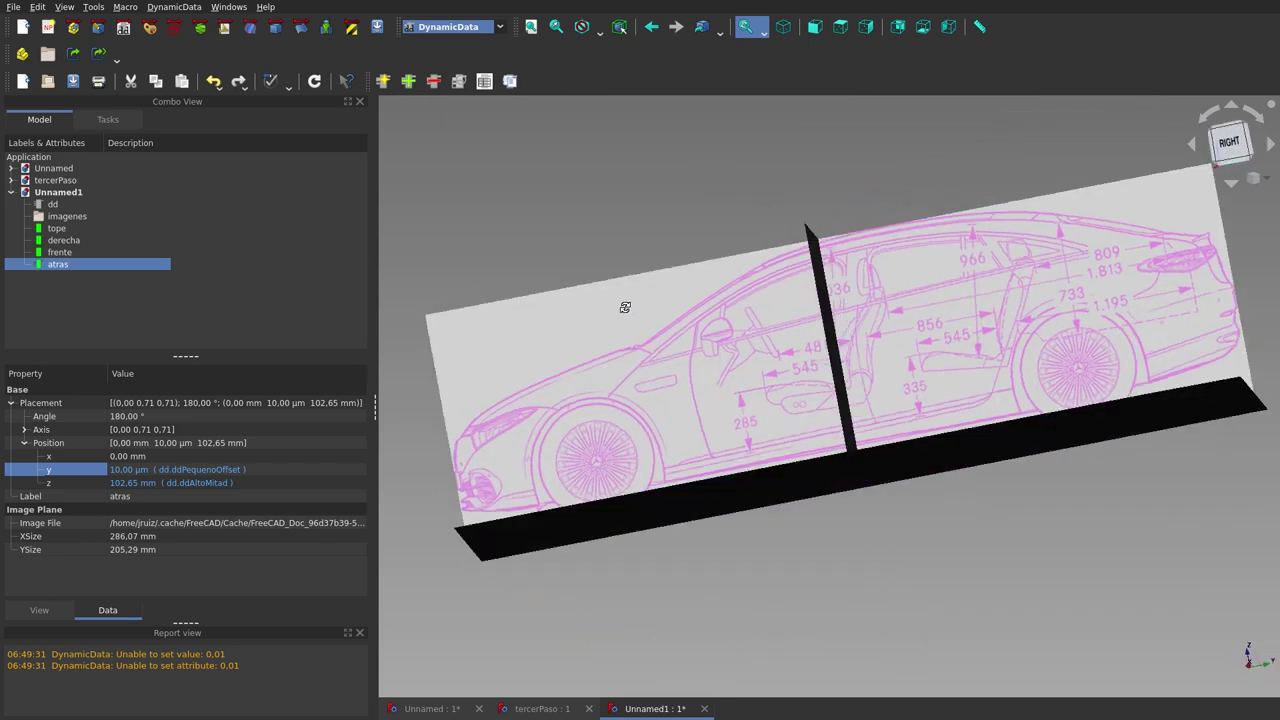
{"action": "mouse_move", "coordinate": [789, 297]}
{"action": "middle_mouse_down"}
{"action": "mouse_move", "coordinate": [700, 384]}
{"action": "mouse_move", "coordinate": [714, 423]}
{"action": "mouse_move", "coordinate": [831, 434]}
{"action": "mouse_move", "coordinate": [897, 337]}
{"action": "middle_mouse_up"}
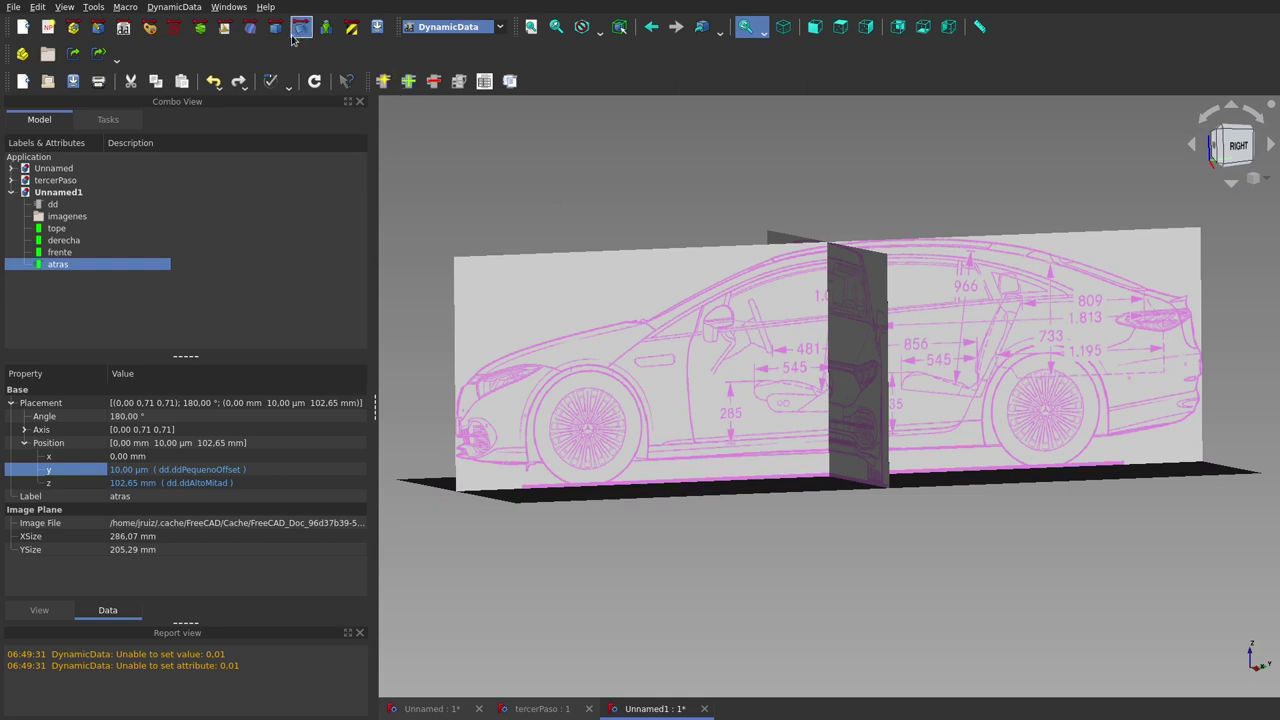
Switch to the Curves workbench and tilt the view toward the car's rear.
{"action": "left_click", "coordinate": [250, 27]}
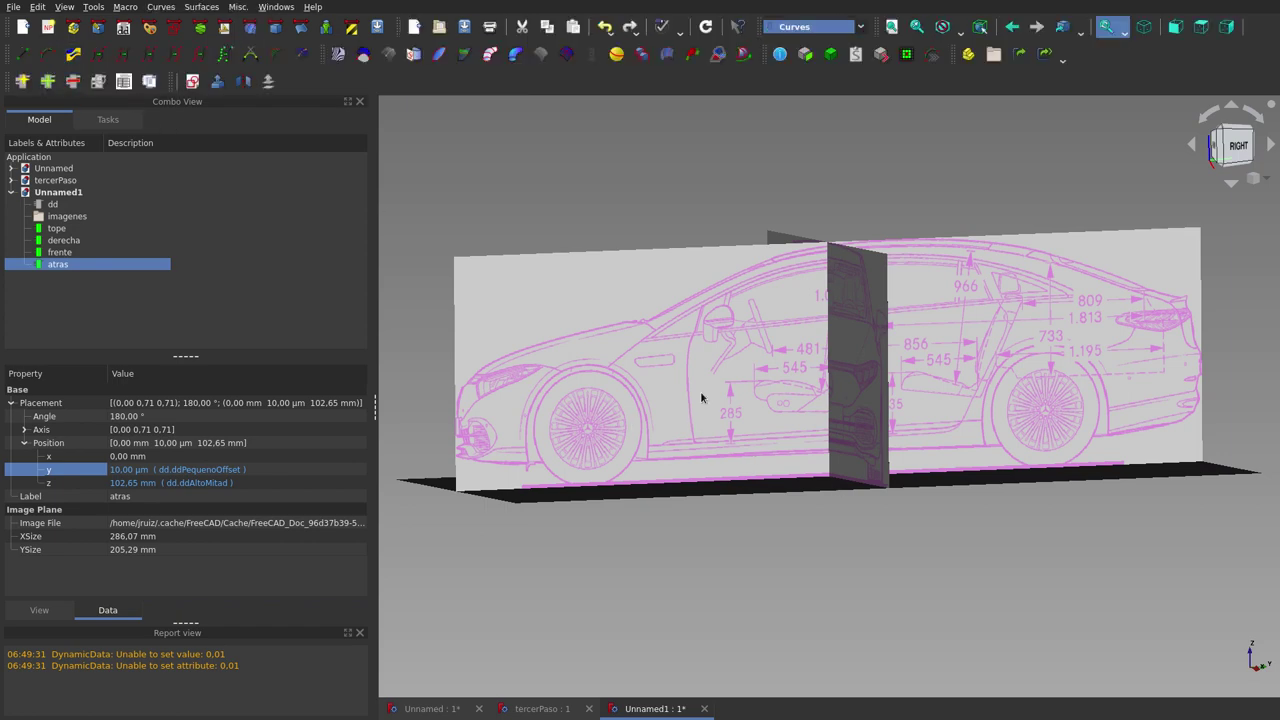
{"action": "mouse_move", "coordinate": [760, 349]}
{"action": "middle_mouse_down"}
{"action": "mouse_move", "coordinate": [558, 377]}
{"action": "mouse_move", "coordinate": [795, 382]}
{"action": "middle_mouse_up"}
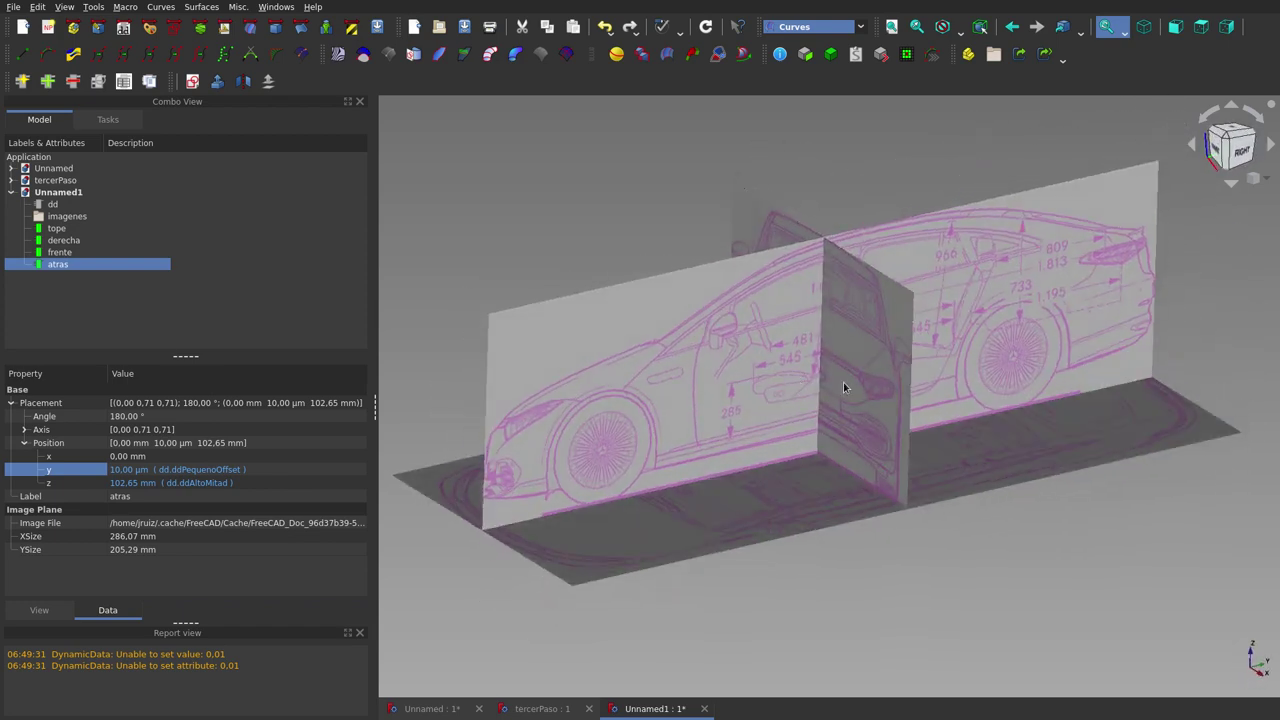
{"action": "scroll", "coordinate": [843, 382], "scroll_direction": "down", "scroll_amount": 1}
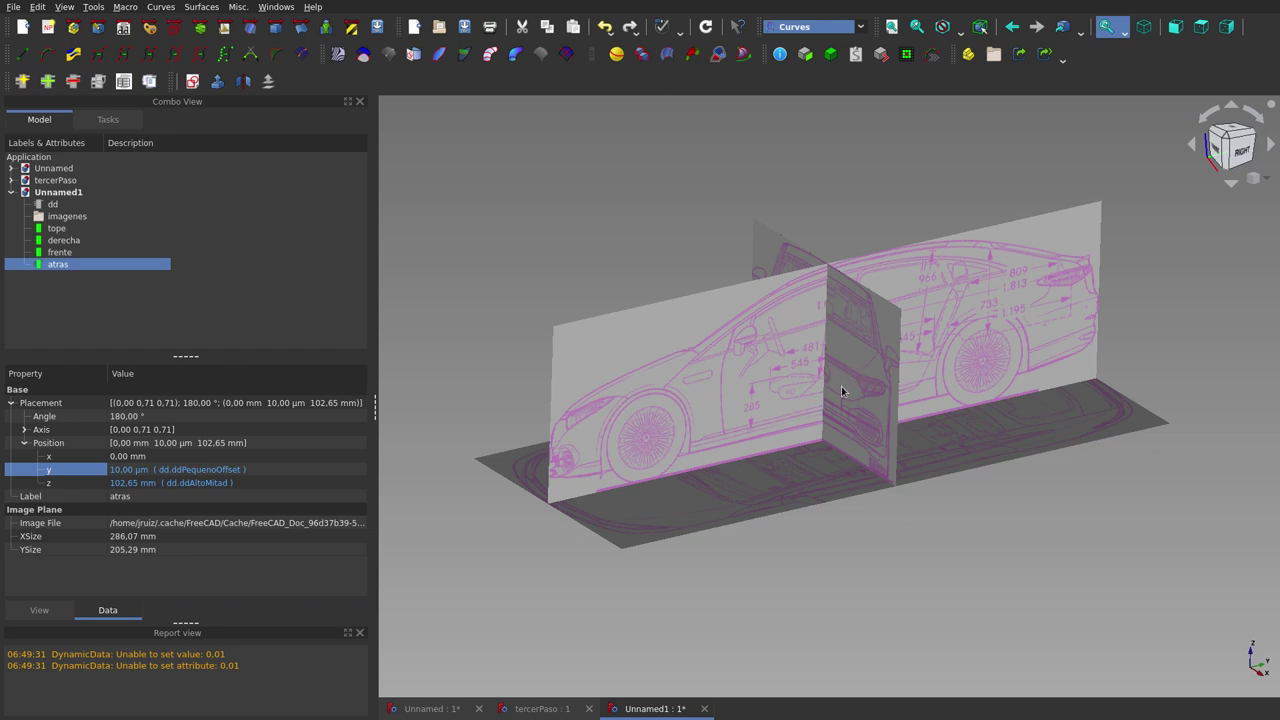
{"action": "scroll", "coordinate": [841, 391], "scroll_direction": "up", "scroll_amount": 2}
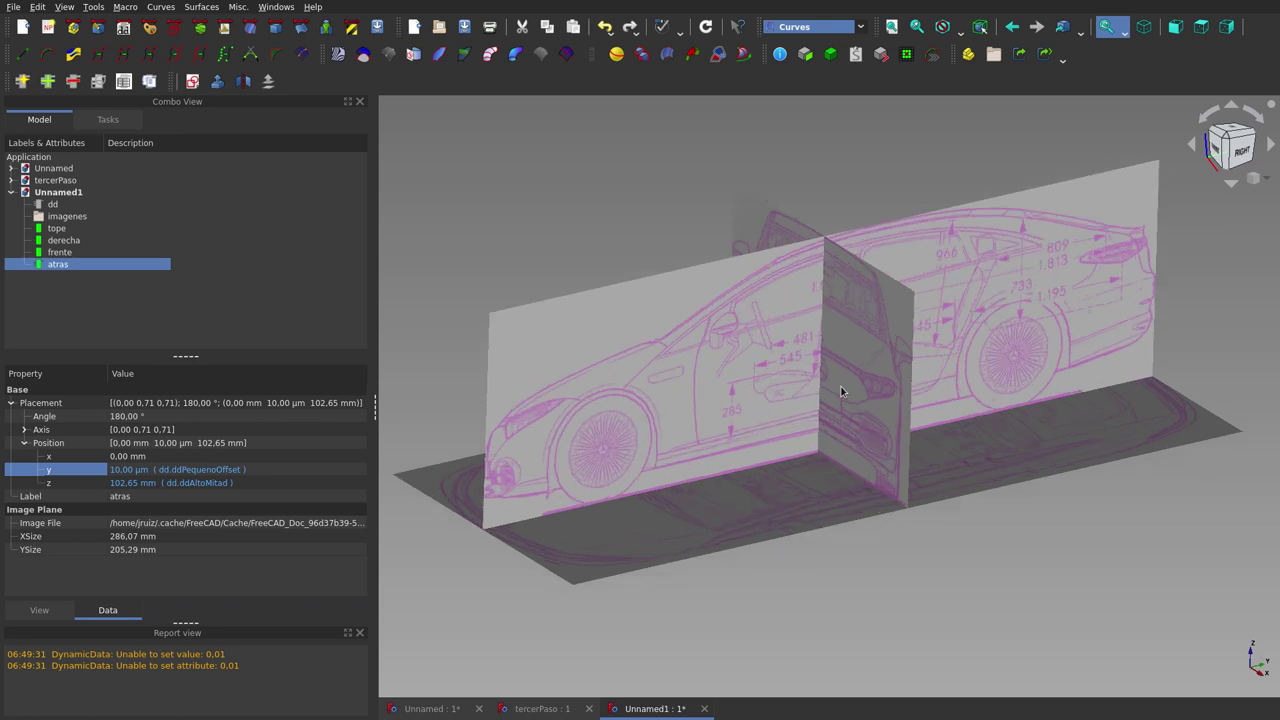
{"action": "scroll", "coordinate": [841, 391], "scroll_direction": "up", "scroll_amount": 2}
{"action": "scroll", "coordinate": [840, 391], "scroll_direction": "down", "scroll_amount": 2}
{"action": "scroll", "coordinate": [840, 391], "scroll_direction": "down", "scroll_amount": 2}
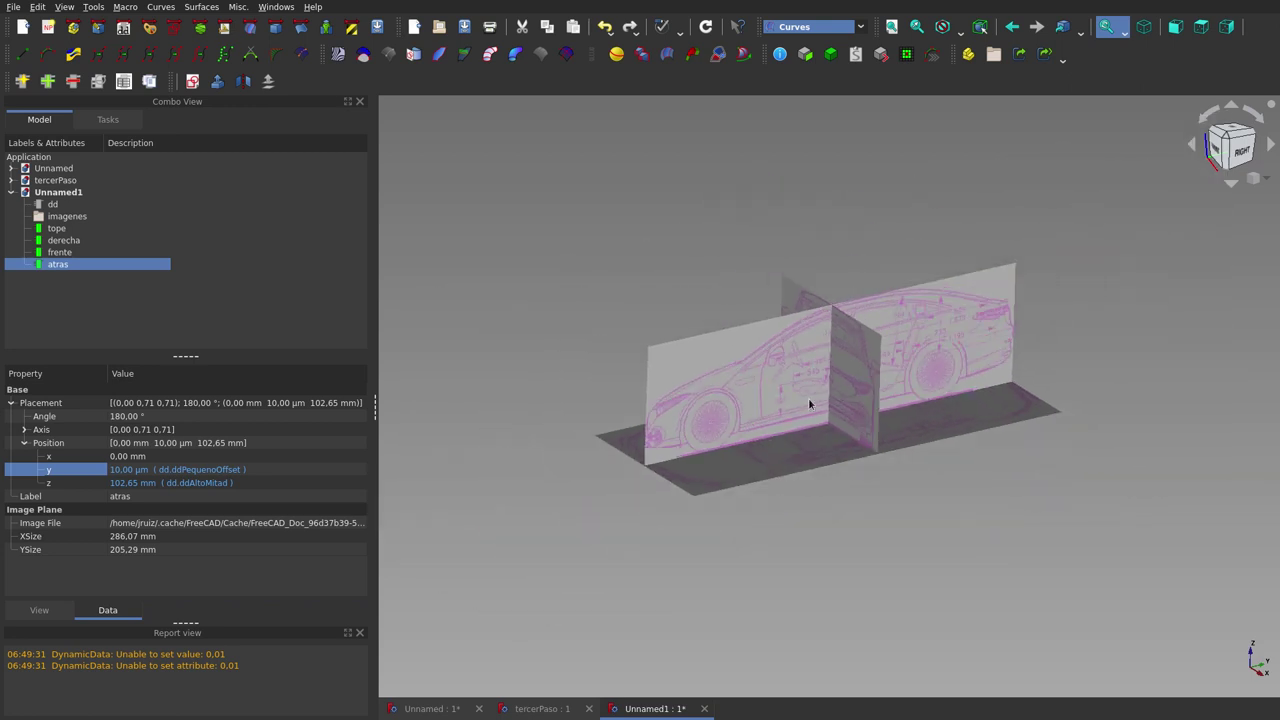
{"action": "mouse_move", "coordinate": [935, 475]}
{"action": "middle_mouse_down"}
{"action": "mouse_move", "coordinate": [846, 486]}
{"action": "mouse_move", "coordinate": [637, 446]}
{"action": "mouse_move", "coordinate": [883, 517]}
{"action": "mouse_move", "coordinate": [886, 557]}
{"action": "mouse_move", "coordinate": [905, 501]}
{"action": "mouse_move", "coordinate": [729, 449]}
{"action": "mouse_move", "coordinate": [777, 447]}
{"action": "mouse_move", "coordinate": [885, 484]}
{"action": "mouse_move", "coordinate": [937, 471]}
{"action": "middle_mouse_up"}
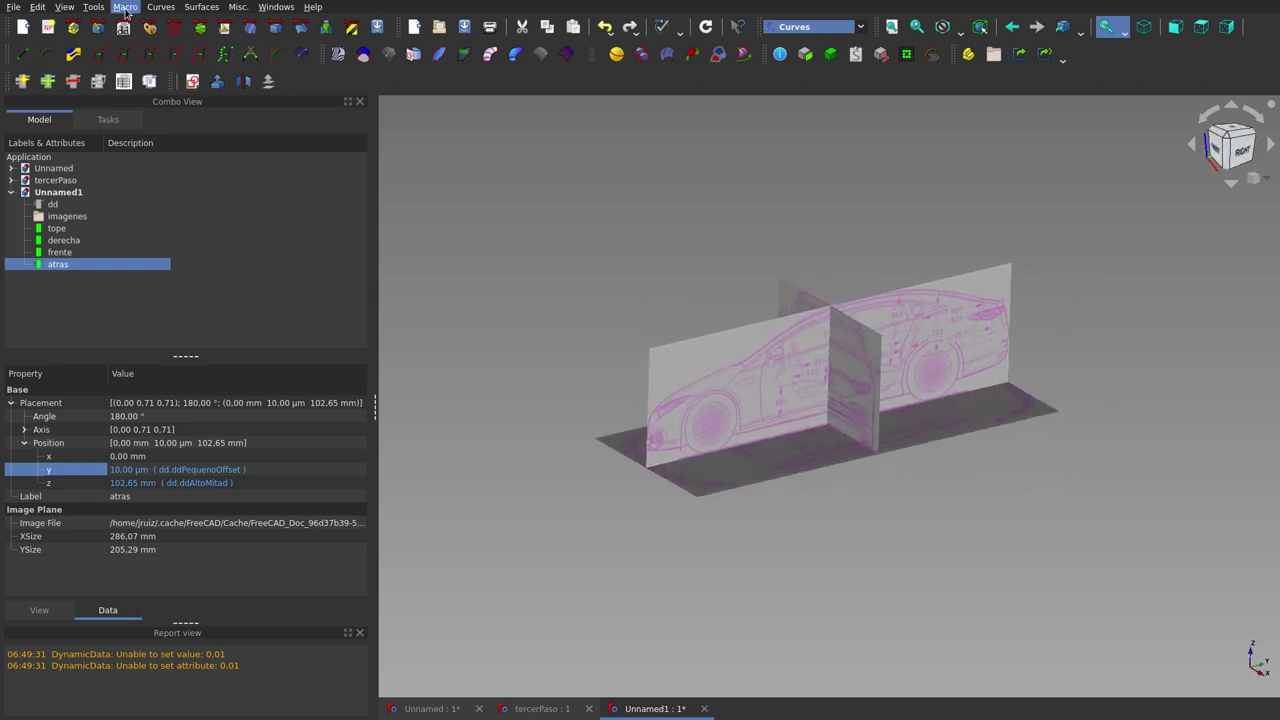
Turn on the axis cross at the origin and orbit the car image planes around it.
{"action": "left_click", "coordinate": [64, 7]}
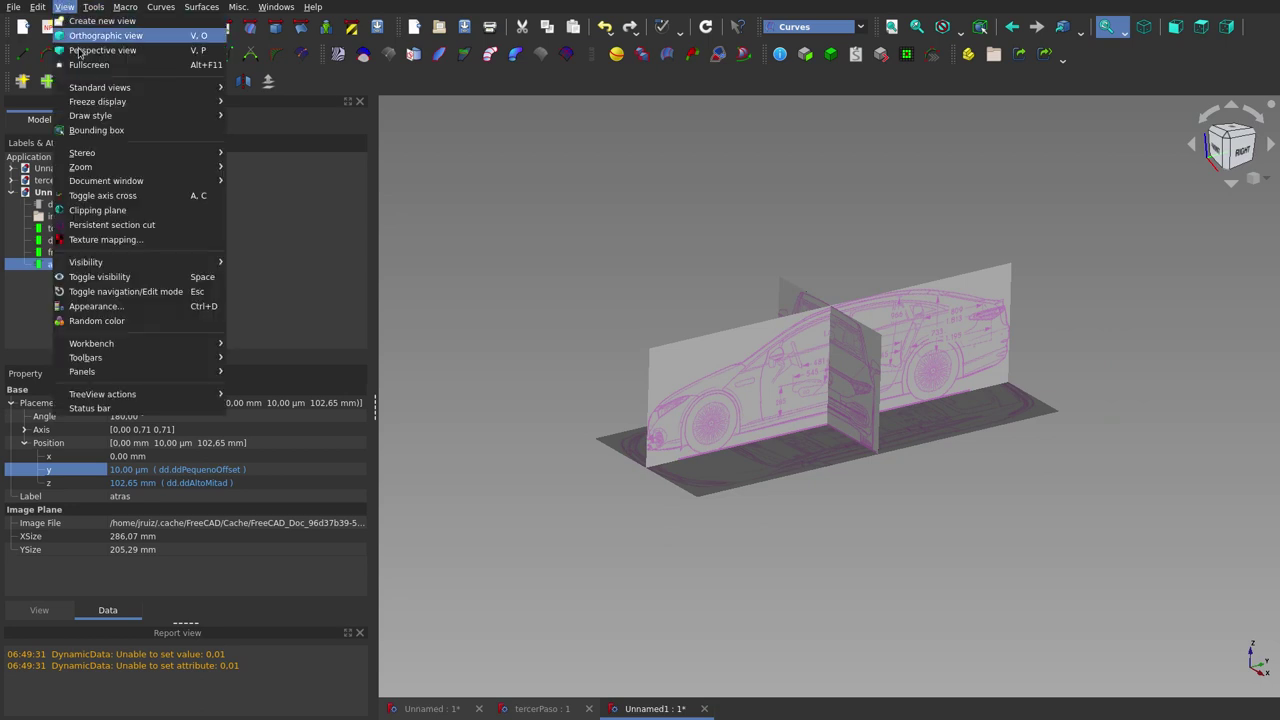
{"action": "left_click", "coordinate": [137, 196]}
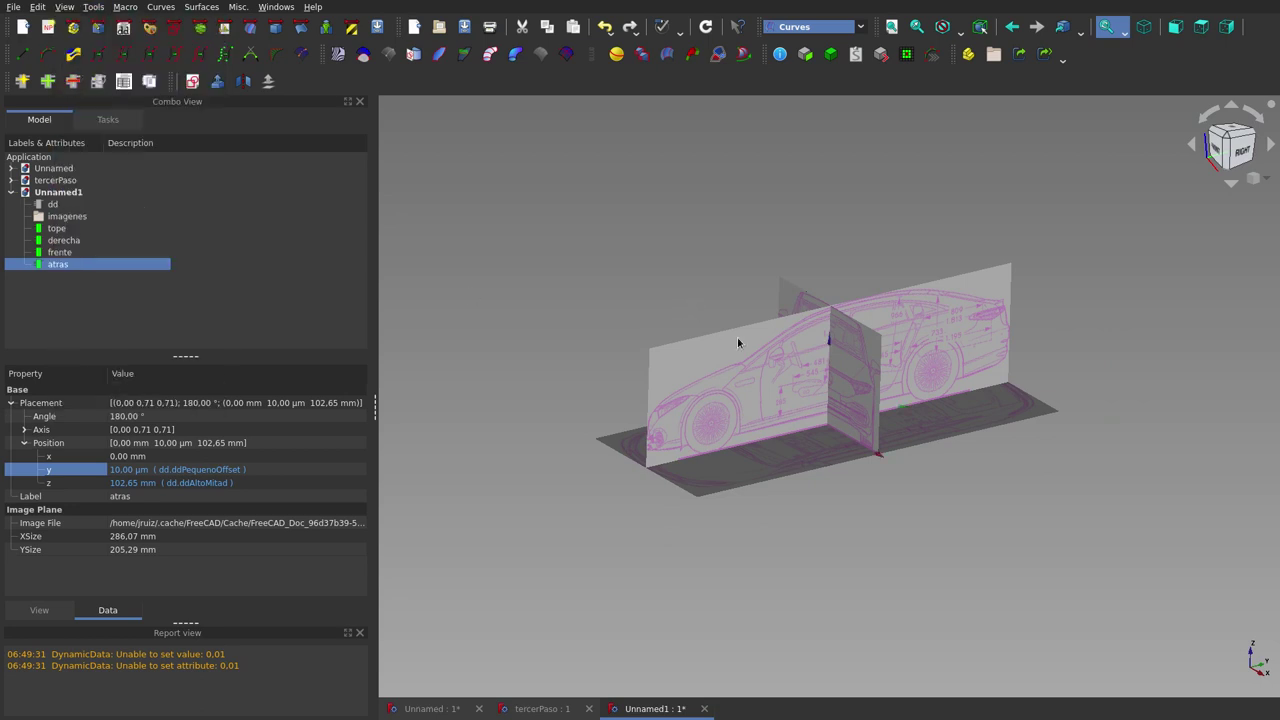
{"action": "scroll", "coordinate": [737, 343], "scroll_direction": "down", "scroll_amount": 3}
{"action": "scroll", "coordinate": [780, 352], "scroll_direction": "down", "scroll_amount": 2}
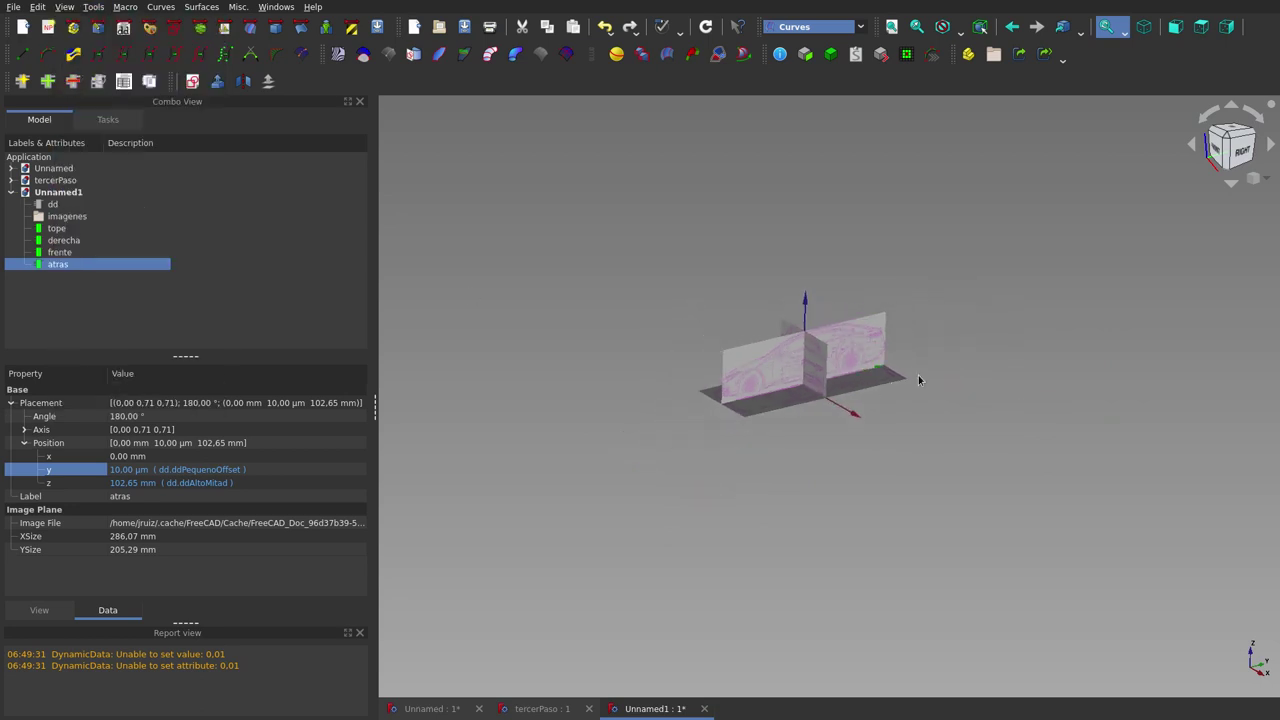
{"action": "mouse_move", "coordinate": [949, 397]}
{"action": "middle_mouse_down"}
{"action": "mouse_move", "coordinate": [721, 419]}
{"action": "mouse_move", "coordinate": [794, 457]}
{"action": "mouse_move", "coordinate": [943, 446]}
{"action": "mouse_move", "coordinate": [957, 420]}
{"action": "middle_mouse_up"}
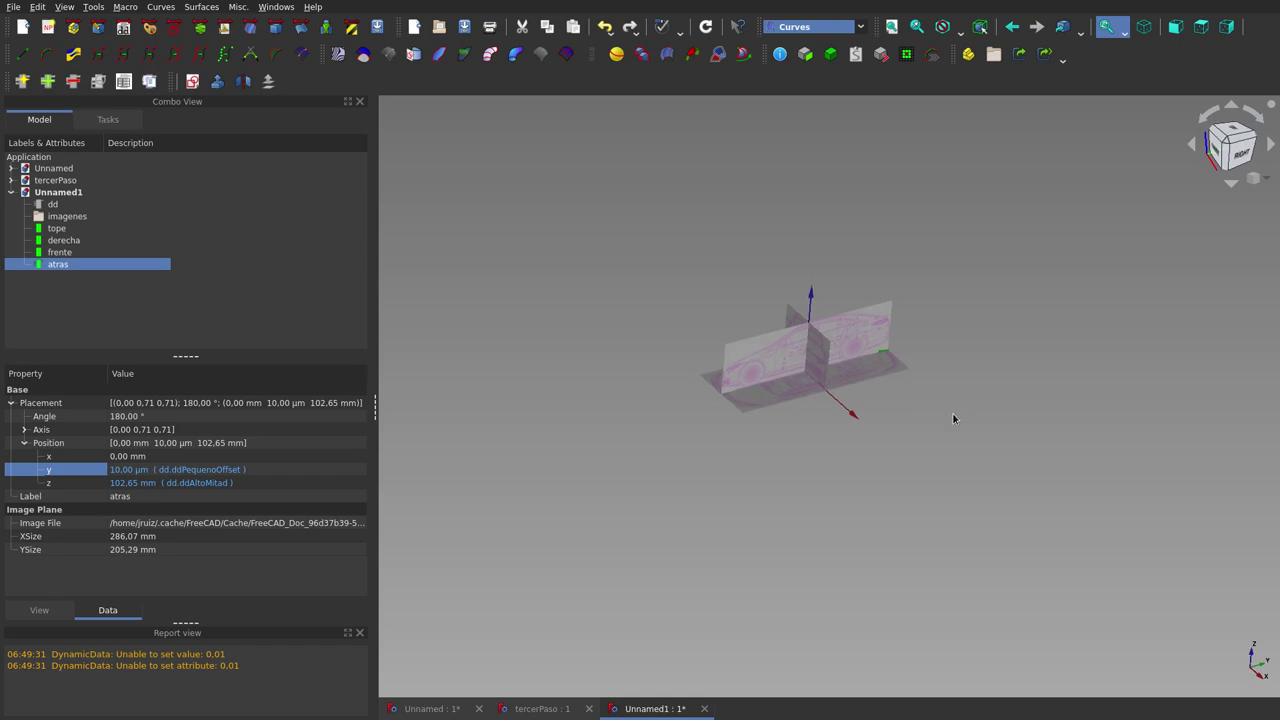